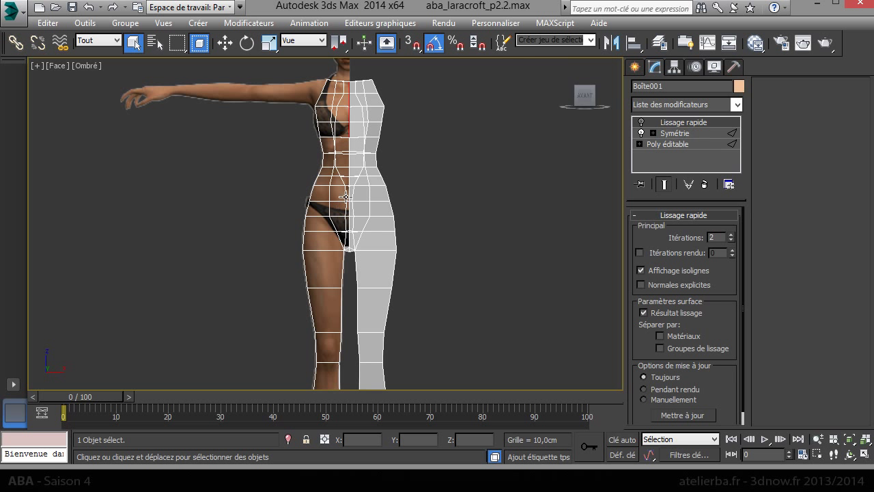
Return to the Editable Poly base mesh at Vertex sub-object level
click(683, 146)
click(666, 230)
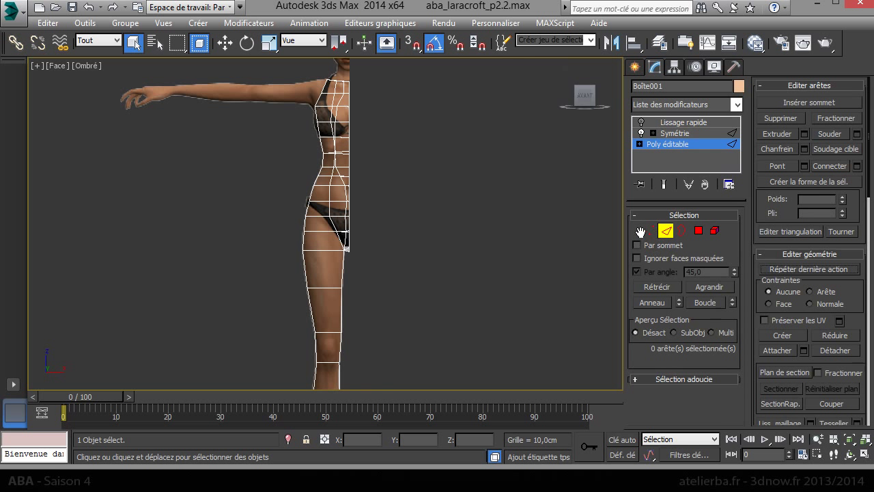
scroll(382, 261, up, 5)
scroll(351, 218, up, 3)
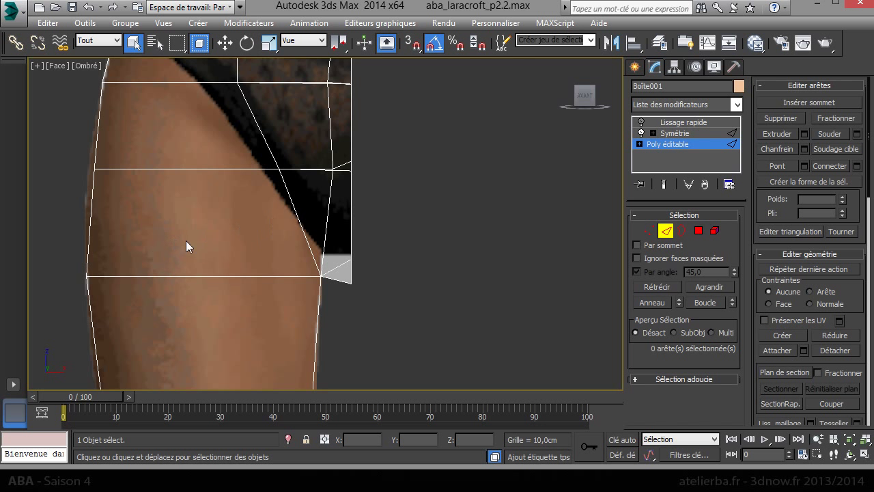
click(650, 231)
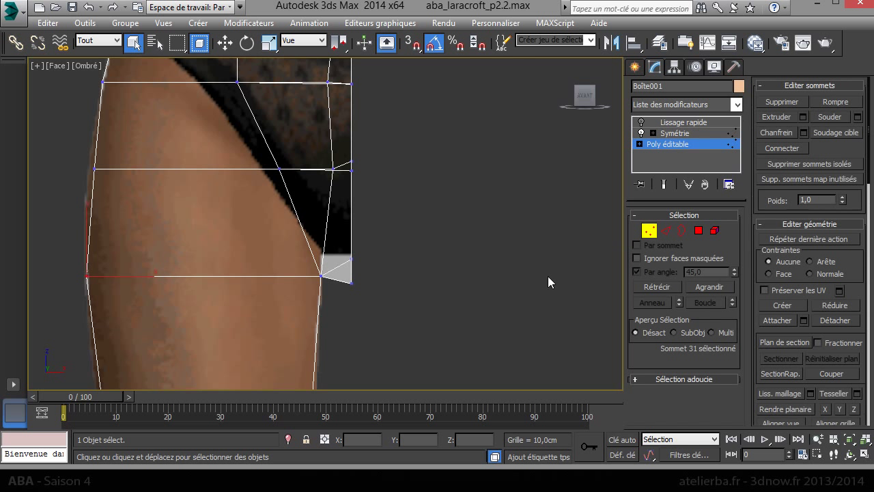
Raise the four thigh-line vertices and the outer thigh vertex with Move
drag(259, 243, 260, 243)
right_click(319, 237)
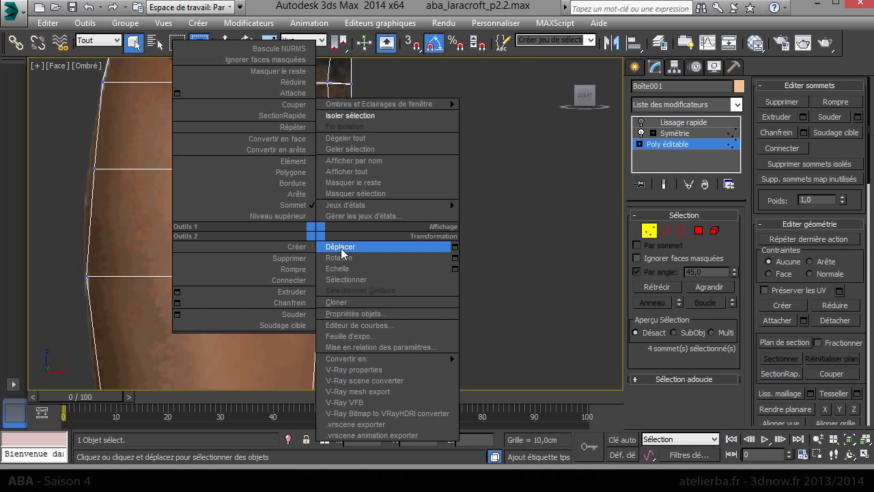
click(361, 246)
drag(337, 222, 338, 208)
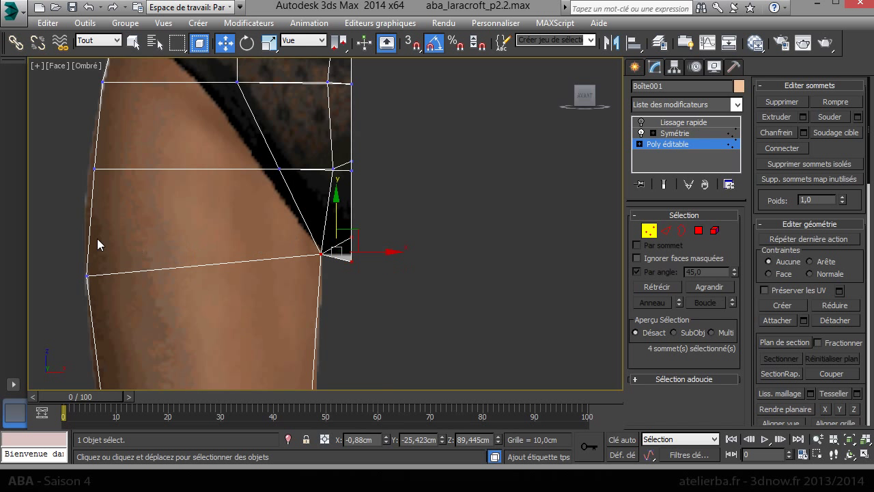
drag(127, 304, 127, 303)
drag(102, 262, 104, 241)
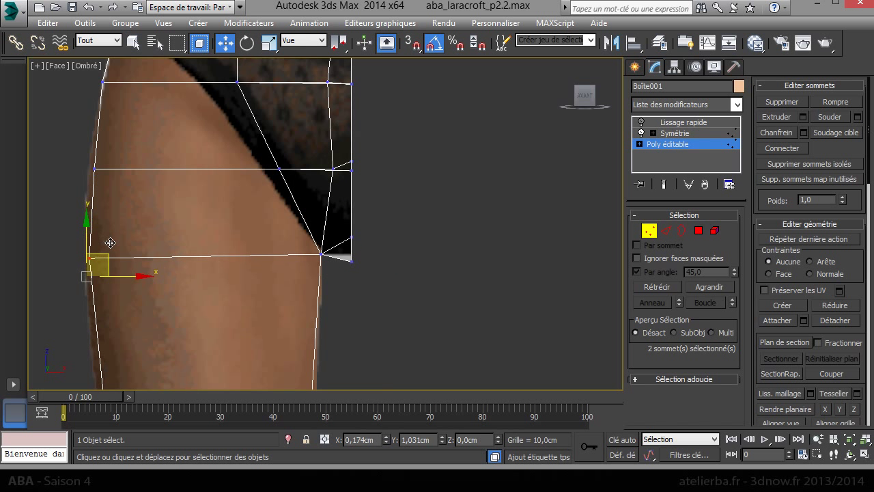
Preview the smoothed mesh with TurboSmooth, then go back to Editable Poly
click(664, 123)
click(640, 123)
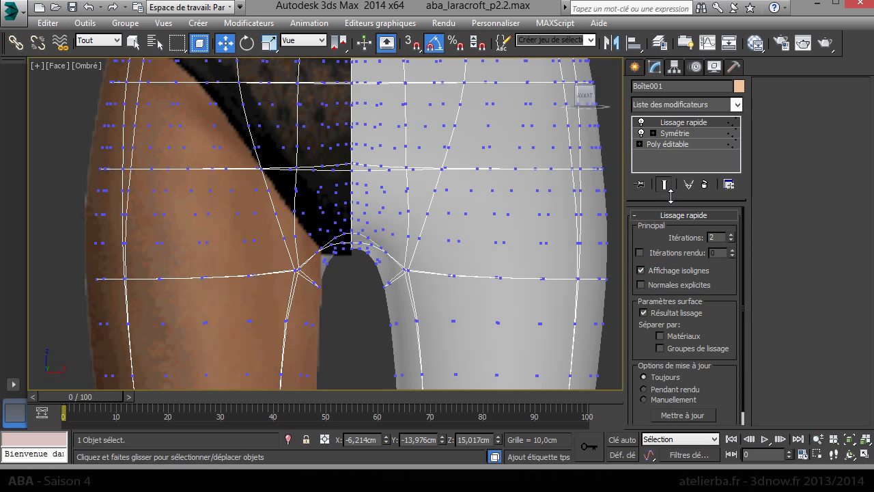
click(670, 145)
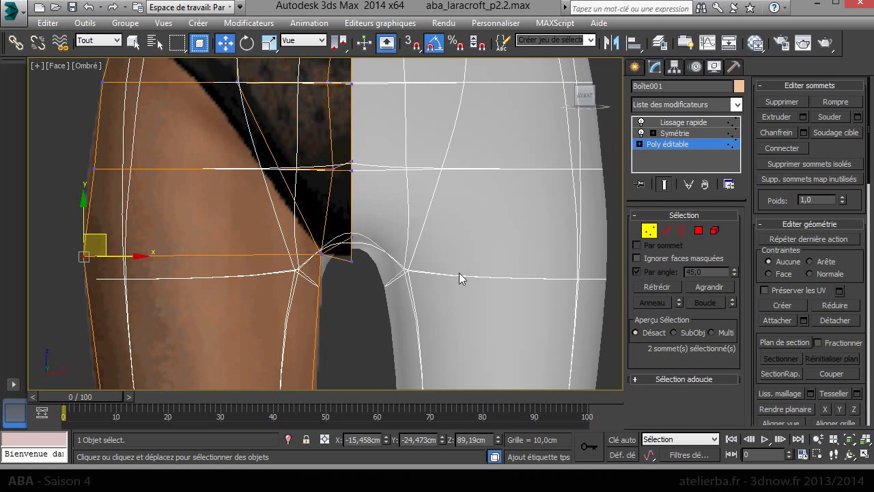
Frame the hip and waist and trial-move the waist's outer vertex inward, cancelling it
drag(110, 177, 108, 181)
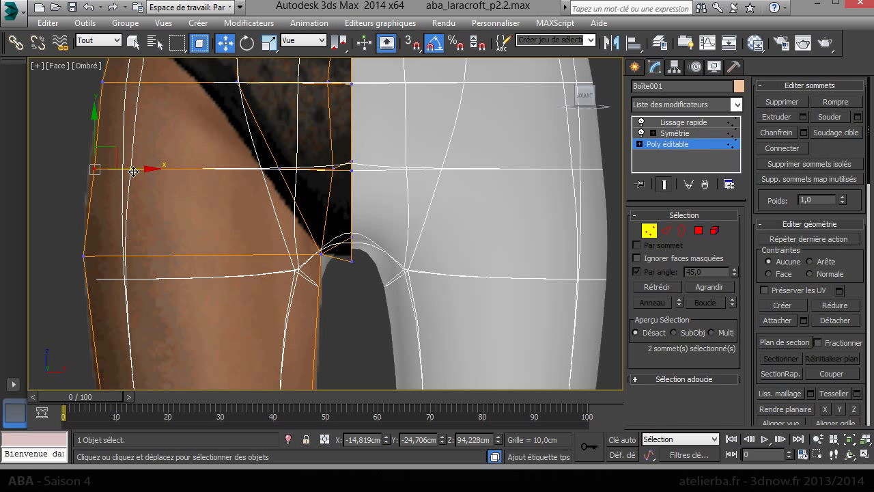
middle_drag(166, 190, 132, 283)
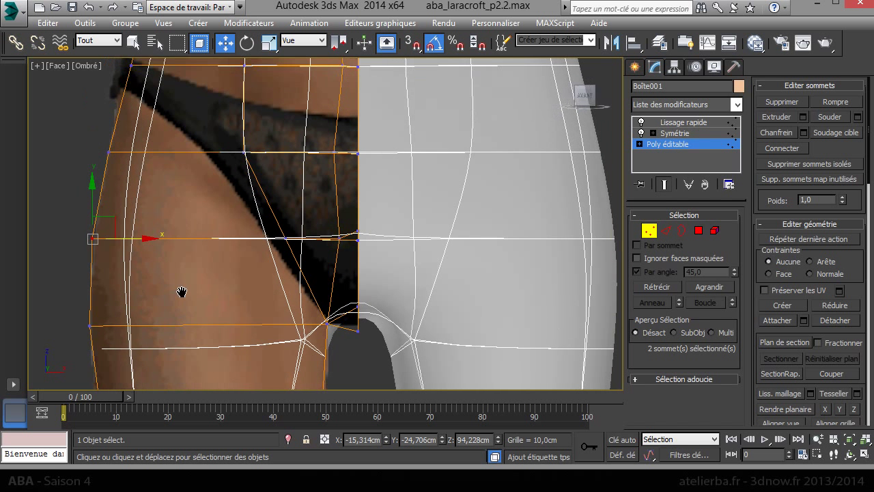
mouse_move(133, 151)
middle_down()
mouse_move(143, 216)
mouse_move(139, 339)
middle_up()
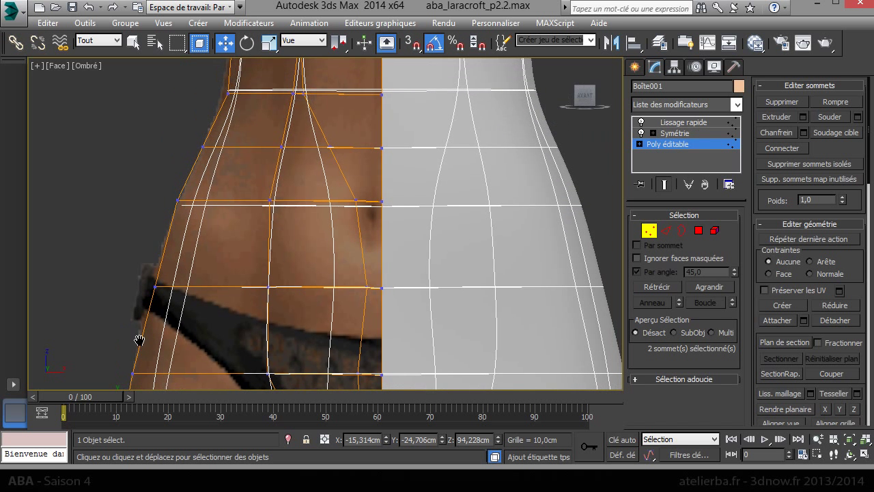
mouse_move(213, 153)
middle_down()
mouse_move(190, 209)
mouse_move(197, 236)
middle_up()
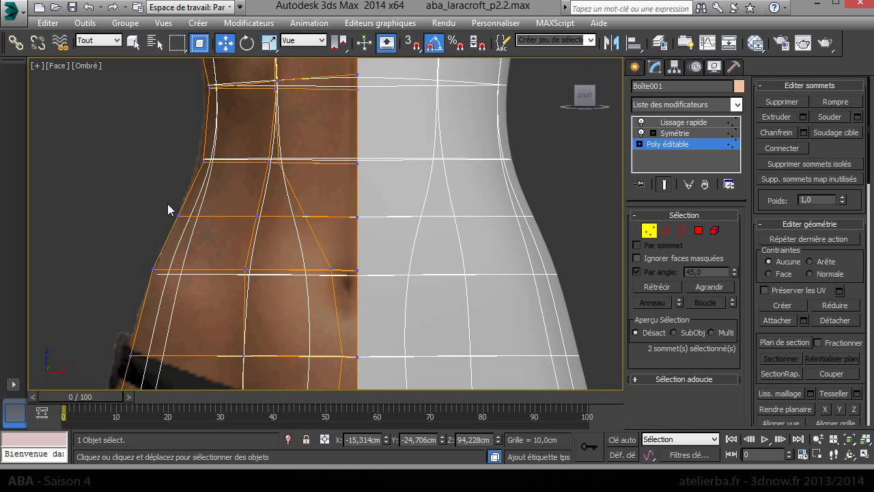
drag(177, 216, 237, 223)
right_click(236, 222)
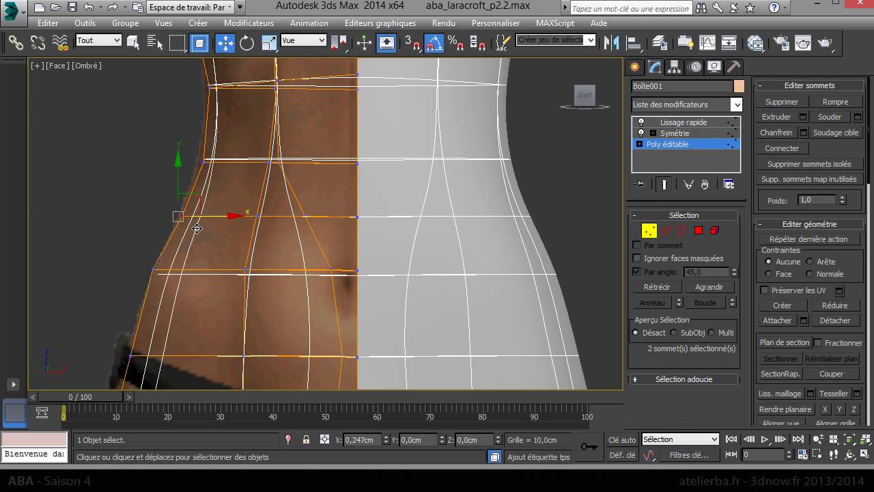
mouse_move(160, 318)
middle_down()
mouse_move(152, 302)
mouse_move(236, 170)
middle_up()
scroll(232, 172, up, 5)
scroll(233, 172, down, 3)
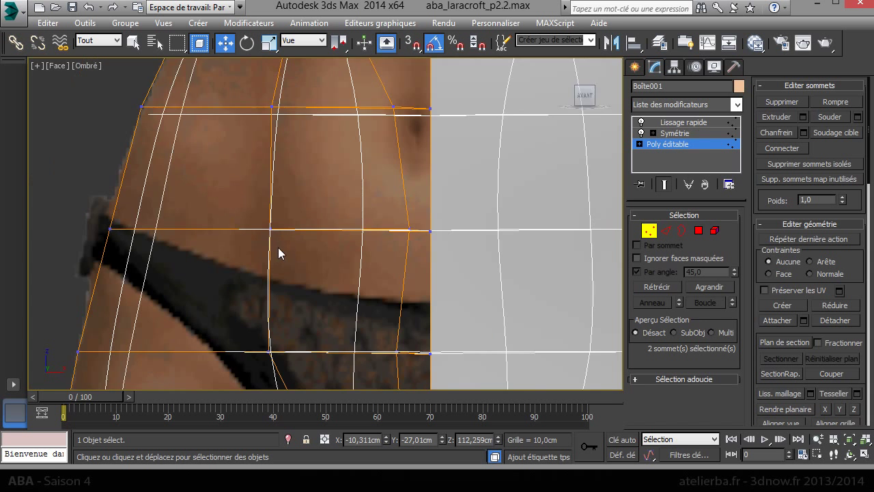
scroll(278, 247, down, 3)
scroll(287, 259, up, 1)
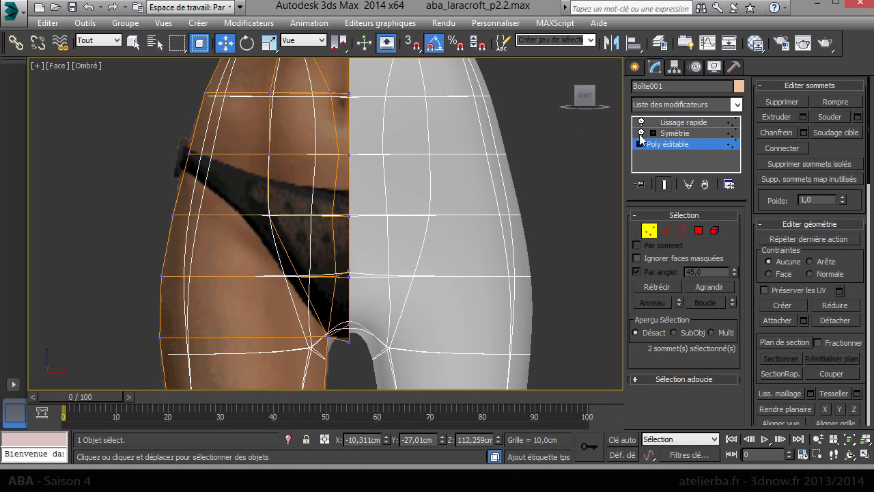
Hide the Symmetry half, raise the outer hip vertex and lower a band vertex
click(640, 133)
middle_drag(440, 236, 463, 223)
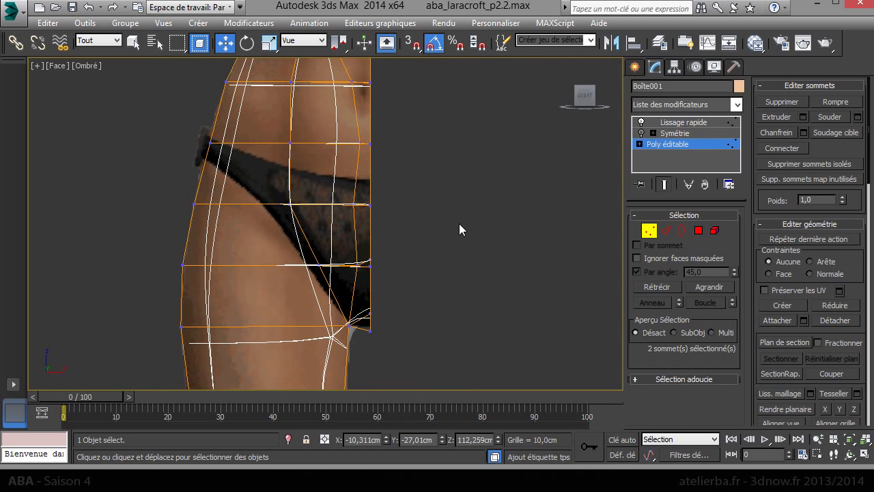
click(209, 142)
drag(231, 132, 232, 125)
click(290, 141)
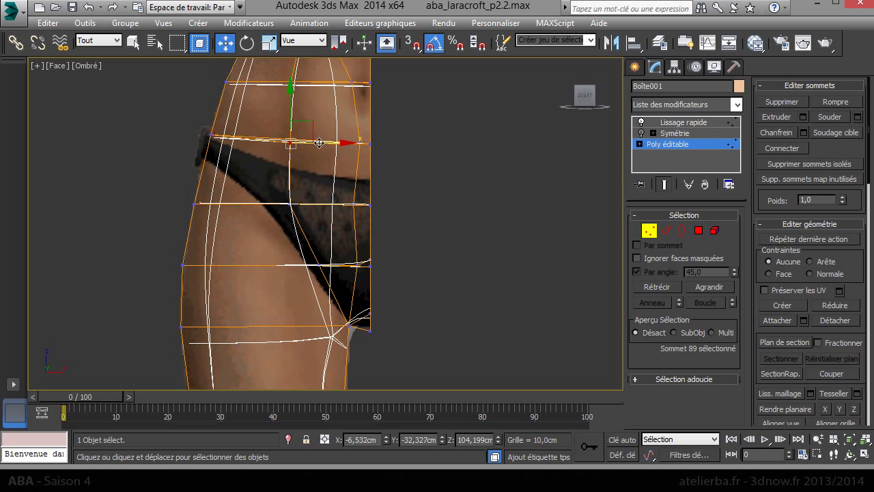
drag(307, 139, 309, 165)
Raise the band loop's left-edge vertex and lower the right-edge hip vertices
drag(394, 150, 371, 149)
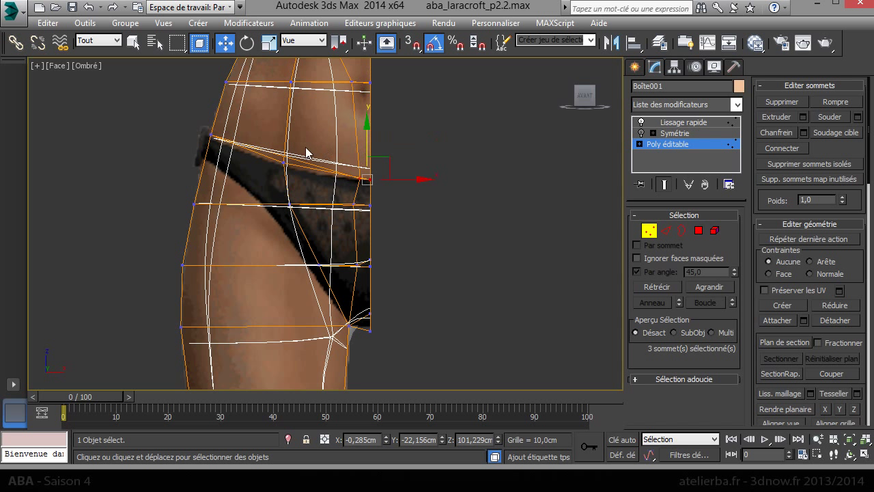
mouse_move(172, 186)
mouse_down()
mouse_move(215, 215)
mouse_move(235, 187)
mouse_up()
mouse_move(285, 197)
mouse_down()
mouse_move(310, 218)
mouse_move(307, 208)
mouse_move(299, 225)
mouse_up()
drag(413, 140, 360, 209)
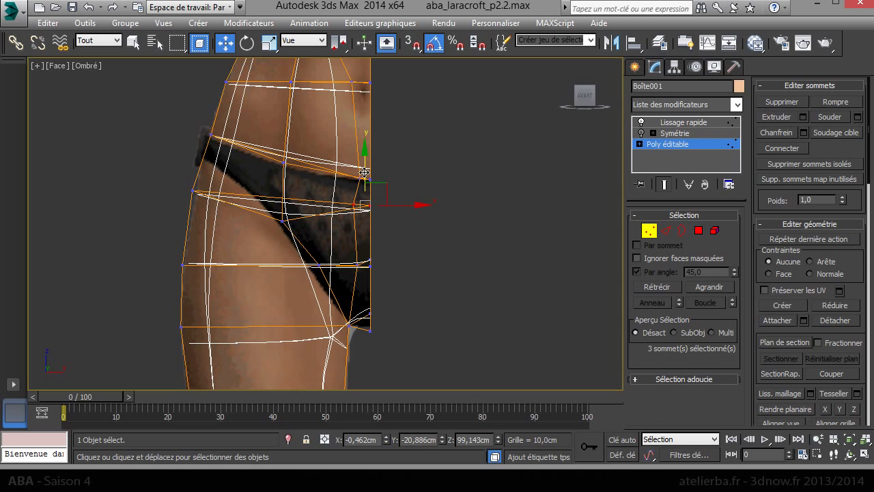
drag(369, 167, 367, 208)
mouse_move(392, 275)
mouse_down()
mouse_move(368, 254)
mouse_move(368, 276)
mouse_up()
Fit the crotch-edge, crotch-corner and centre-line vertices to the underwear line
click(318, 264)
drag(331, 253, 322, 262)
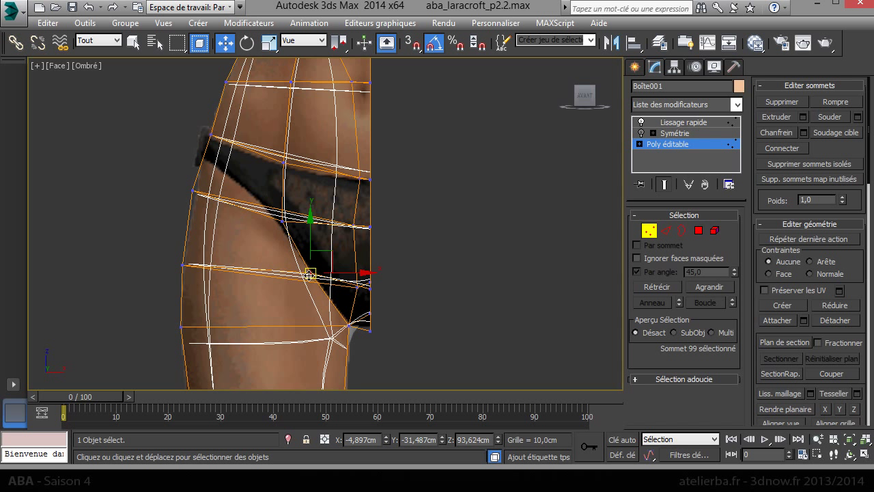
scroll(336, 332, up, 3)
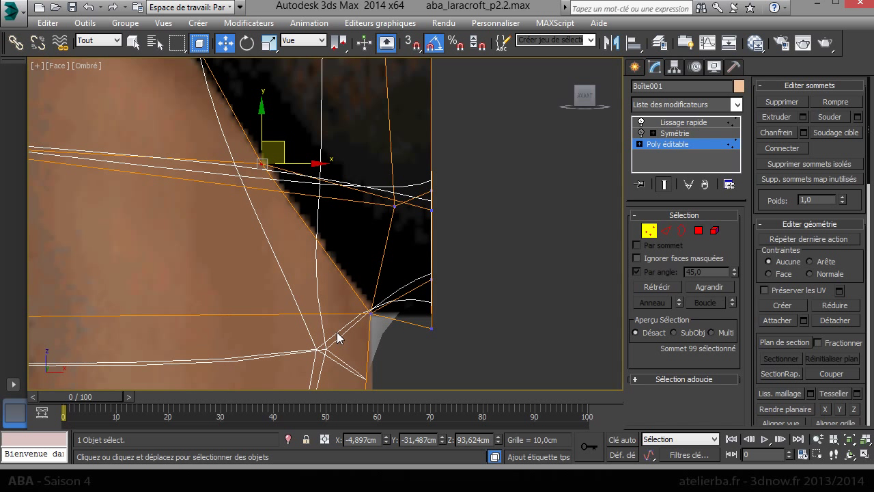
drag(421, 319, 431, 281)
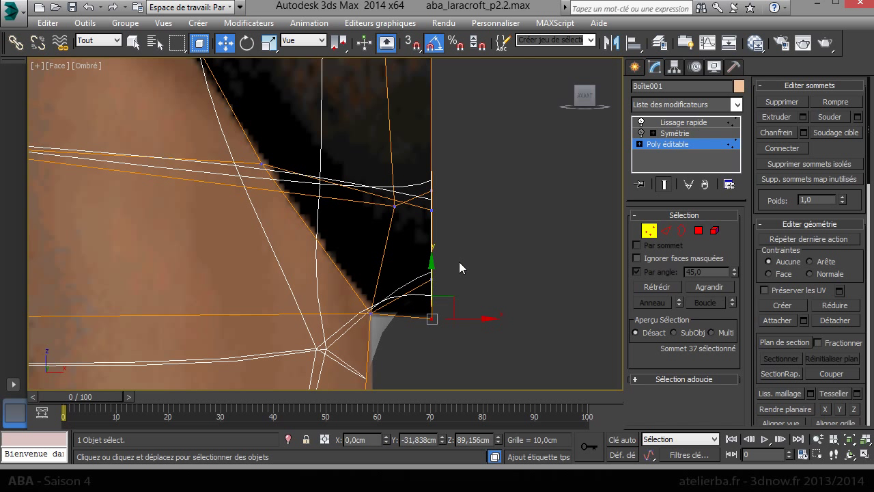
drag(442, 189, 425, 204)
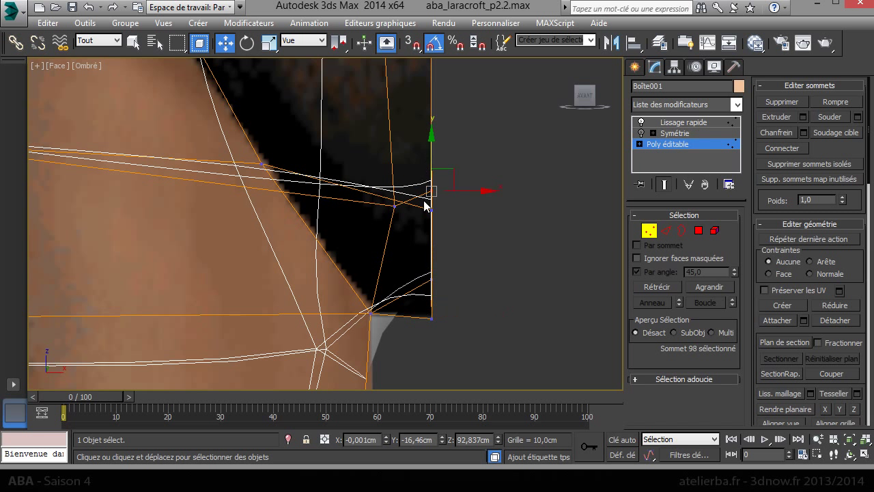
drag(432, 155, 432, 179)
Frame the underwear band and select its top centre-line vertex
scroll(414, 205, down, 2)
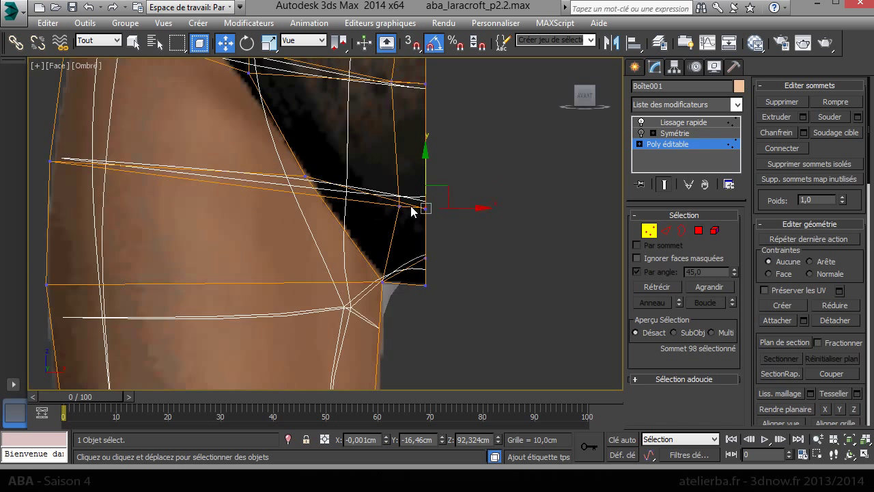
middle_drag(410, 150, 404, 270)
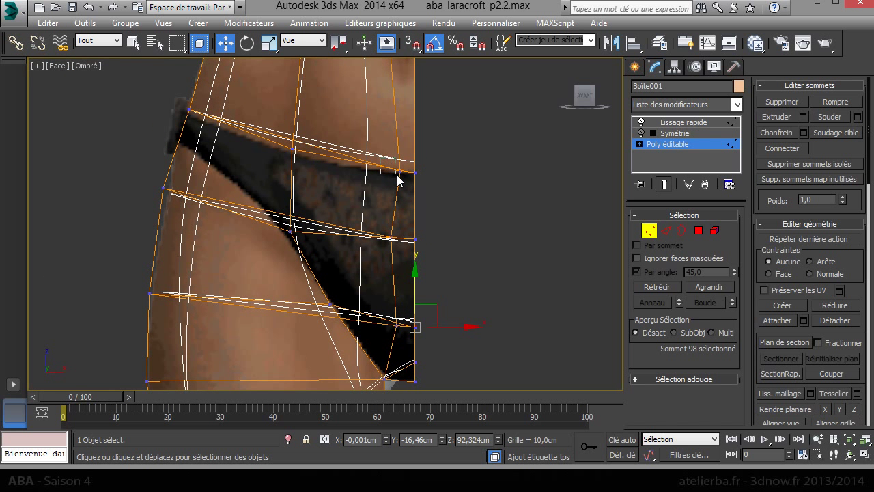
click(391, 237)
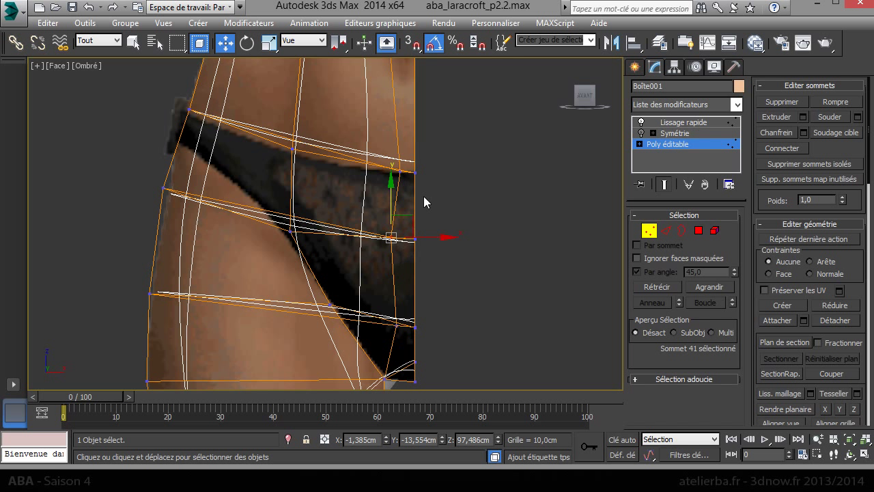
click(401, 185)
click(405, 170)
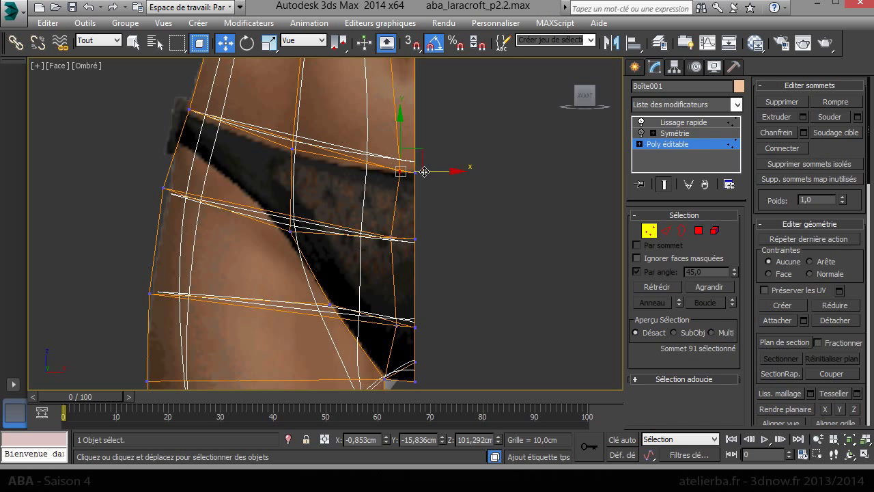
scroll(376, 215, down, 5)
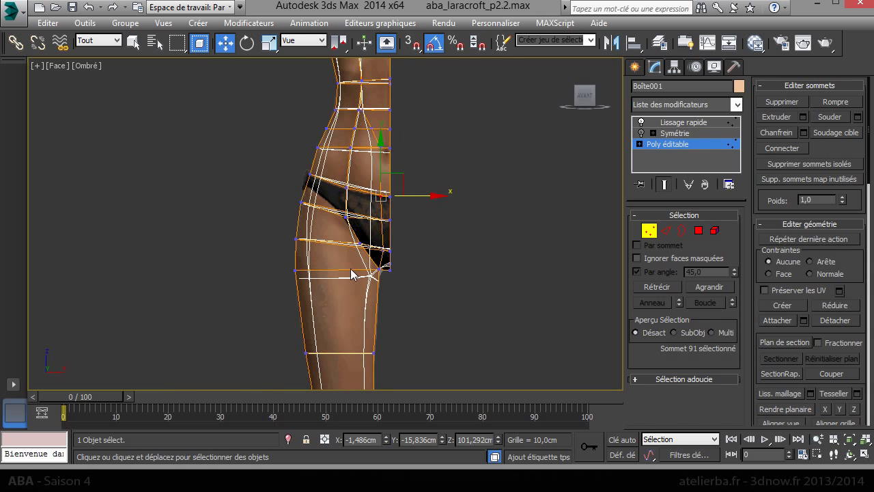
Raise the leg-edge vertices on both sides to tilt the leg loop
middle_drag(350, 269, 352, 200)
scroll(368, 250, up, 3)
drag(378, 245, 337, 269)
mouse_move(369, 240)
mouse_down()
mouse_move(385, 198)
mouse_move(382, 166)
mouse_up()
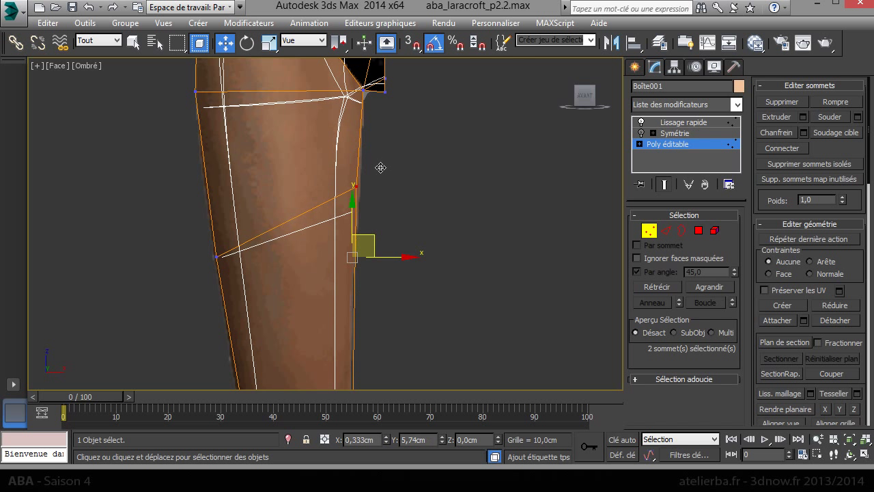
drag(209, 237, 244, 280)
drag(238, 234, 229, 166)
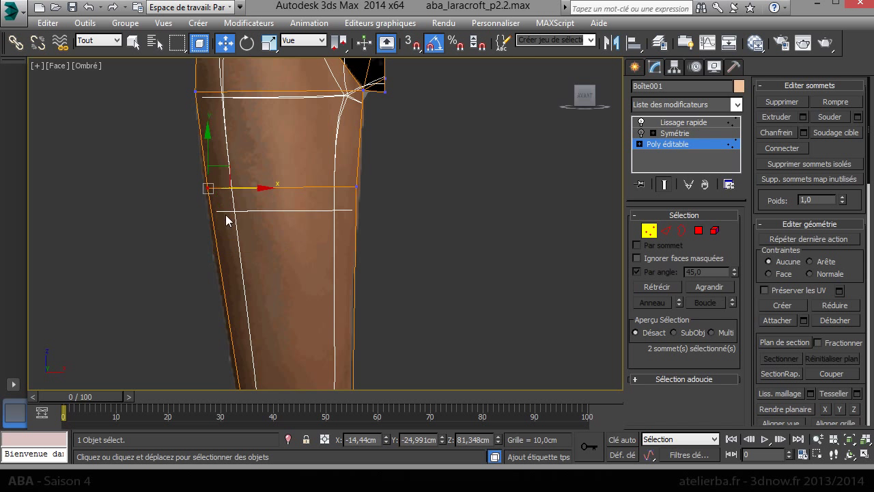
middle_drag(286, 299, 272, 186)
QuickSlice a new loop across the leg and nudge its right vertex onto the outline
right_click(109, 205)
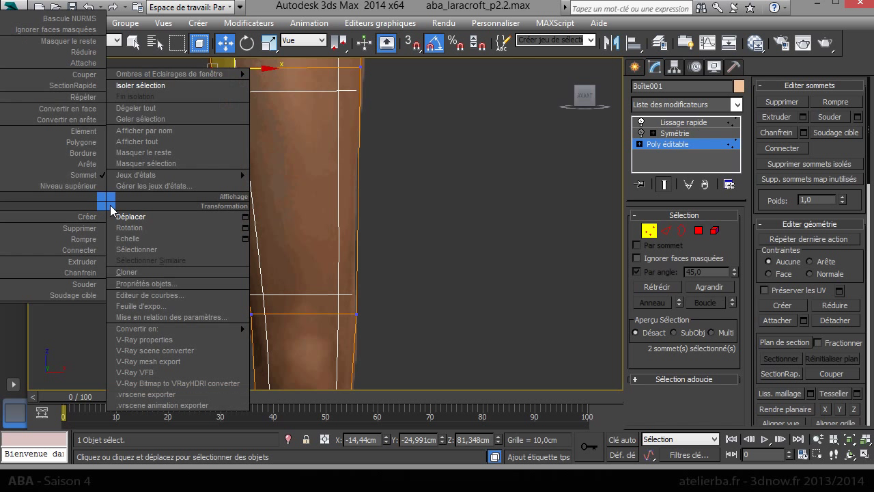
click(75, 86)
click(146, 181)
click(470, 182)
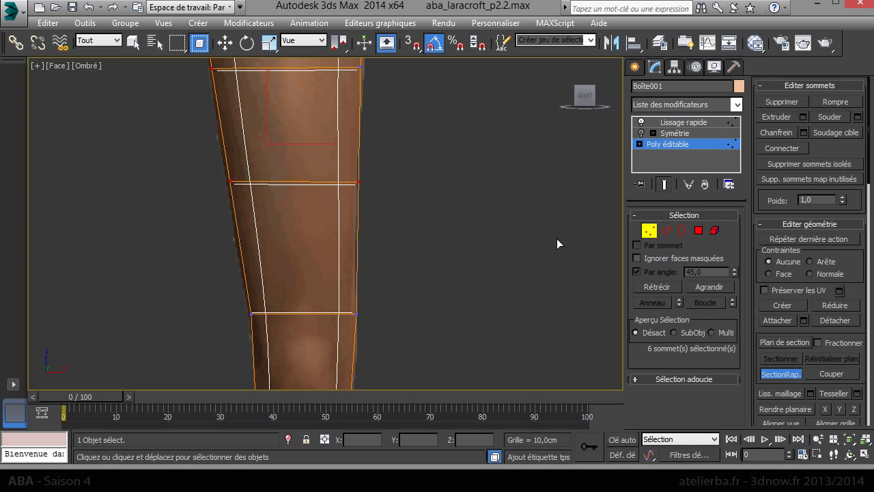
key(w)
drag(391, 171, 342, 200)
drag(395, 184, 388, 184)
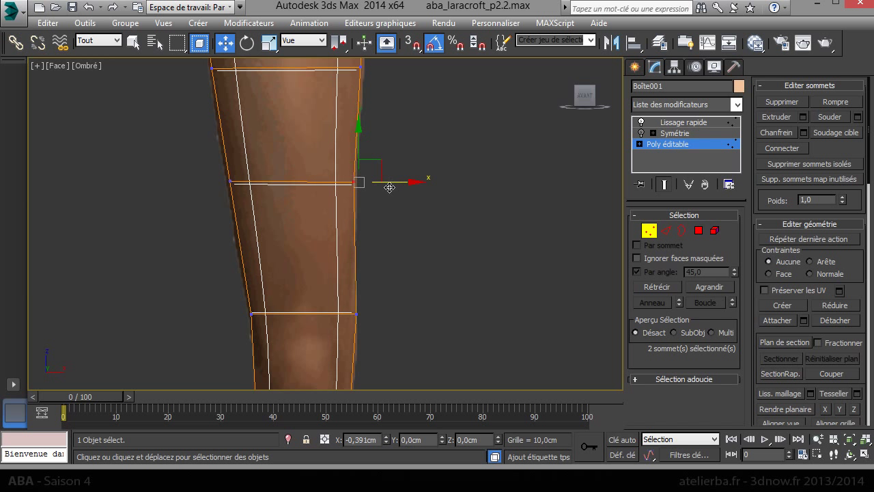
Select the new loop's left vertex and the knee loop vertices
drag(258, 199, 258, 200)
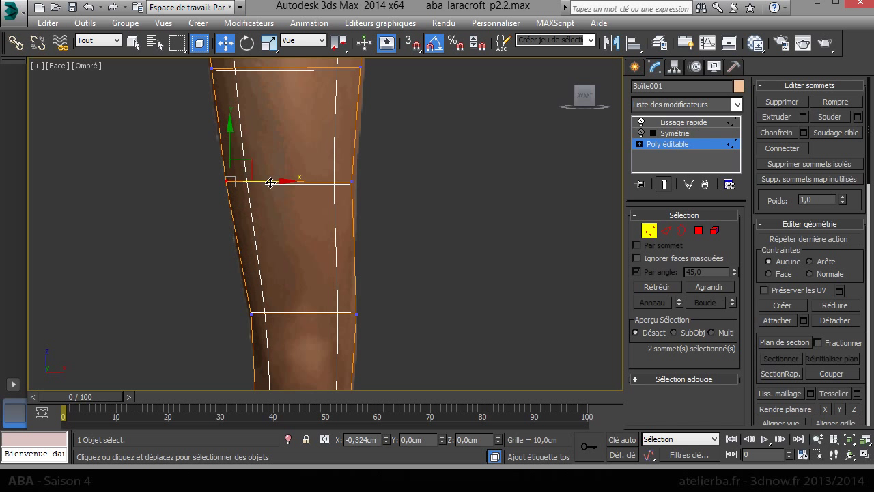
middle_drag(295, 264, 287, 169)
click(349, 224)
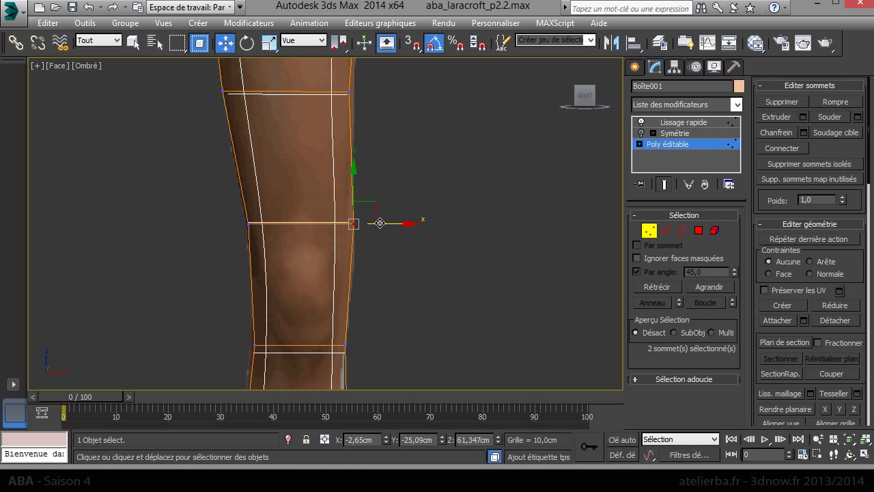
drag(237, 218, 259, 230)
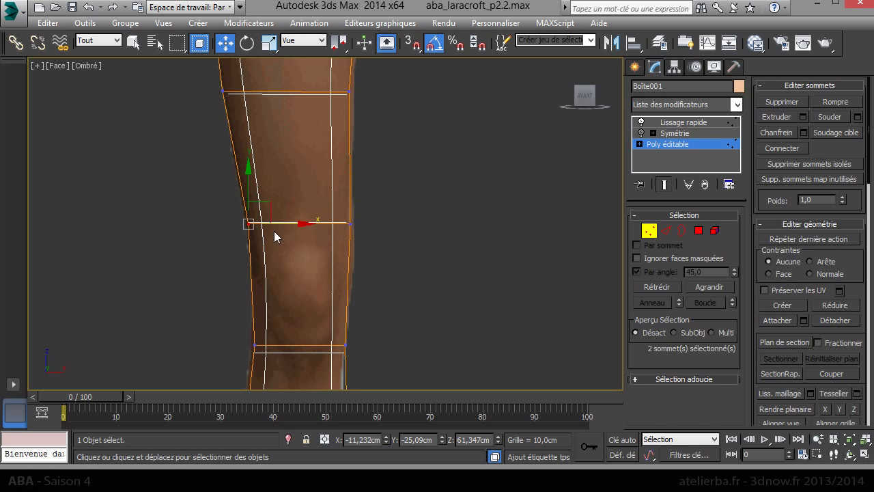
QuickSlice two edge loops across the knee, one upper and one lower
right_click(181, 235)
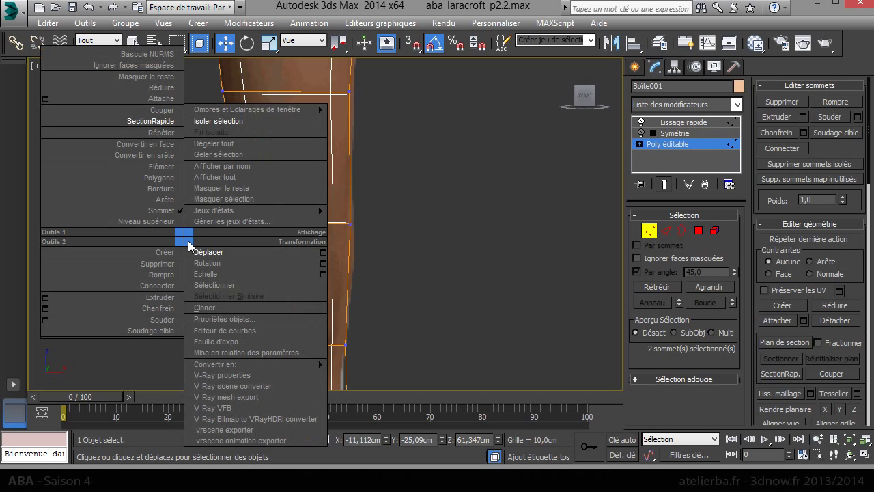
click(166, 120)
click(214, 240)
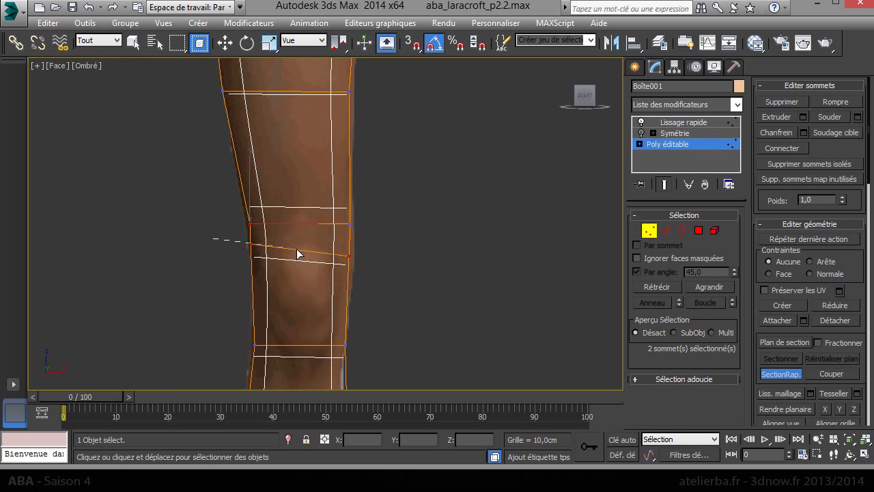
click(365, 239)
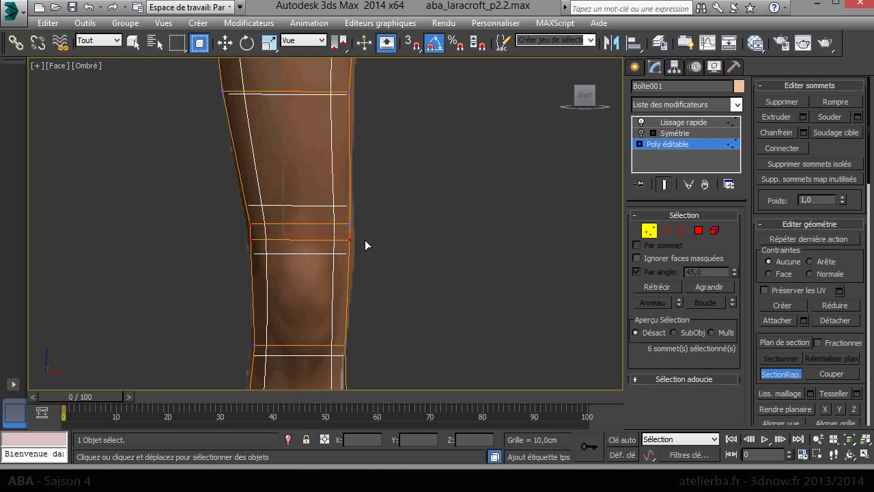
click(211, 326)
click(372, 328)
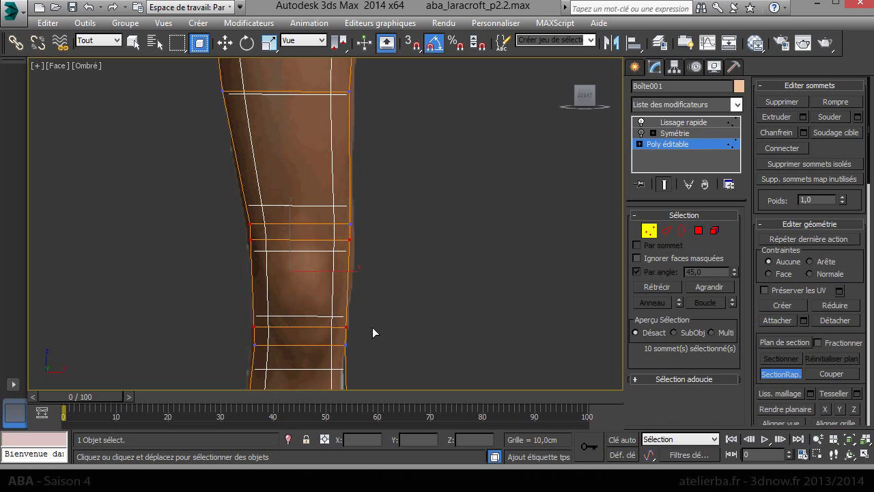
Adjust the knee's left-edge vertices, moving the lower-left one inward
key(w)
click(241, 239)
mouse_move(251, 243)
mouse_down()
mouse_move(236, 217)
mouse_move(291, 223)
mouse_move(301, 245)
mouse_up()
click(251, 239)
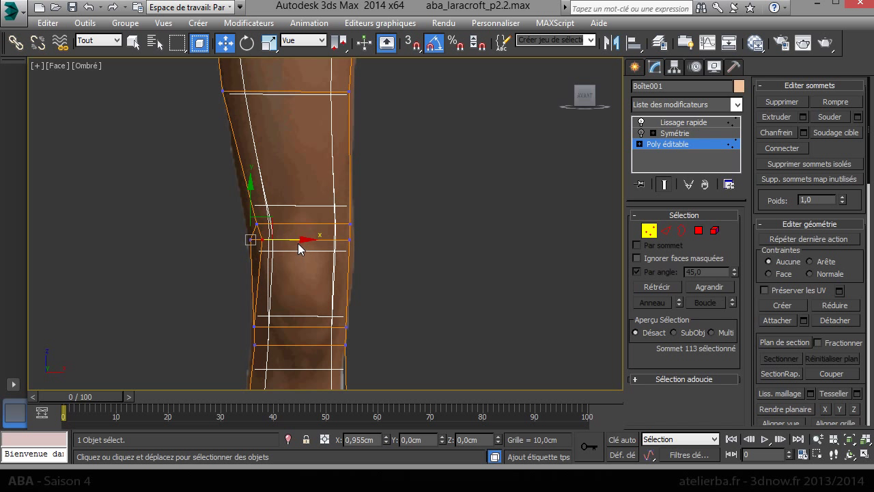
click(255, 326)
drag(285, 326, 302, 328)
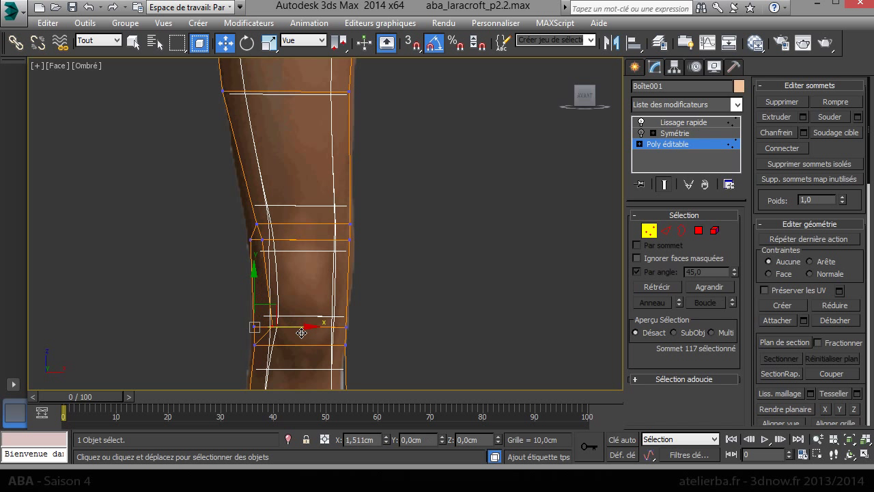
Pull the upper and lower right knee vertices inward to the contour
click(250, 239)
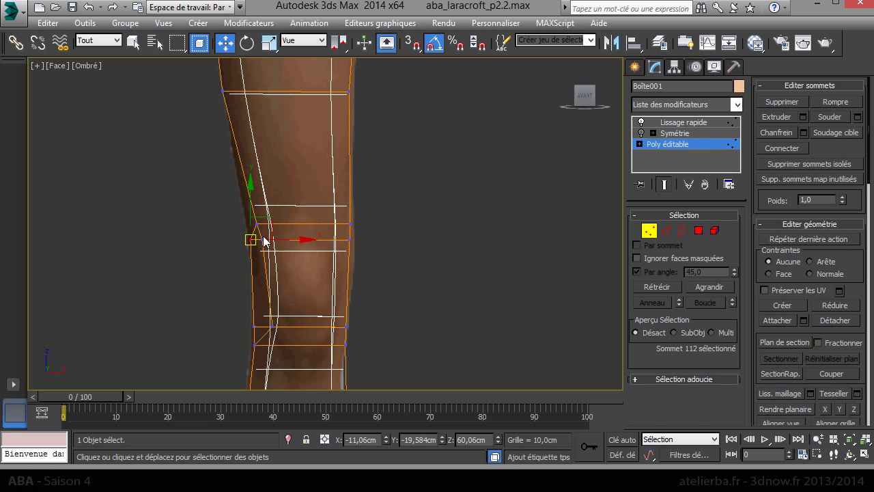
click(349, 239)
drag(349, 239, 332, 239)
click(346, 327)
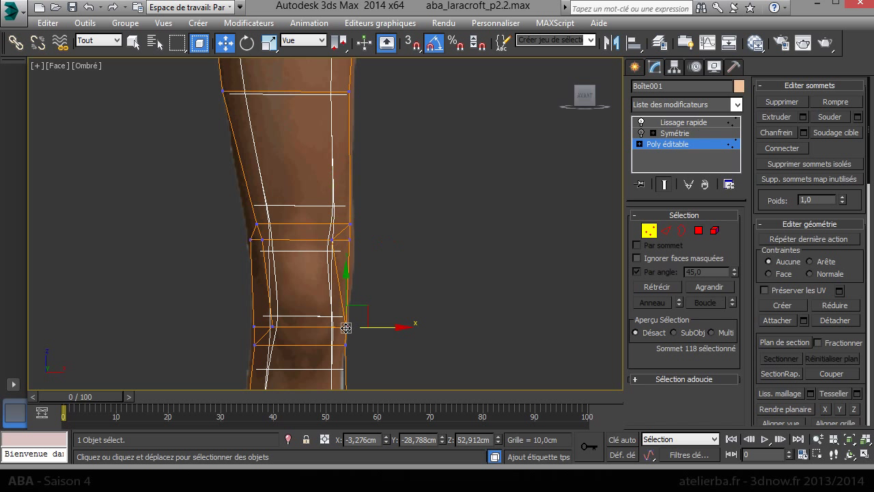
drag(375, 329, 347, 342)
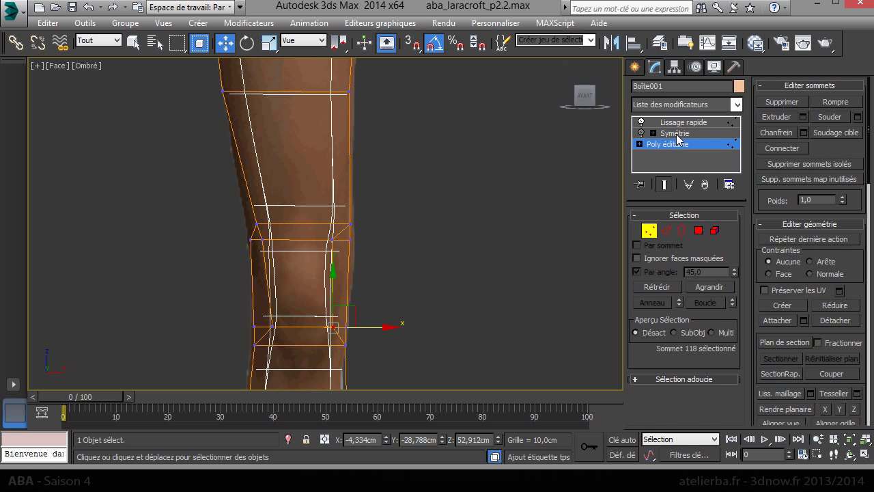
In Left view, lower the upper knee loop's left end and raise the lower loop's
key(l)
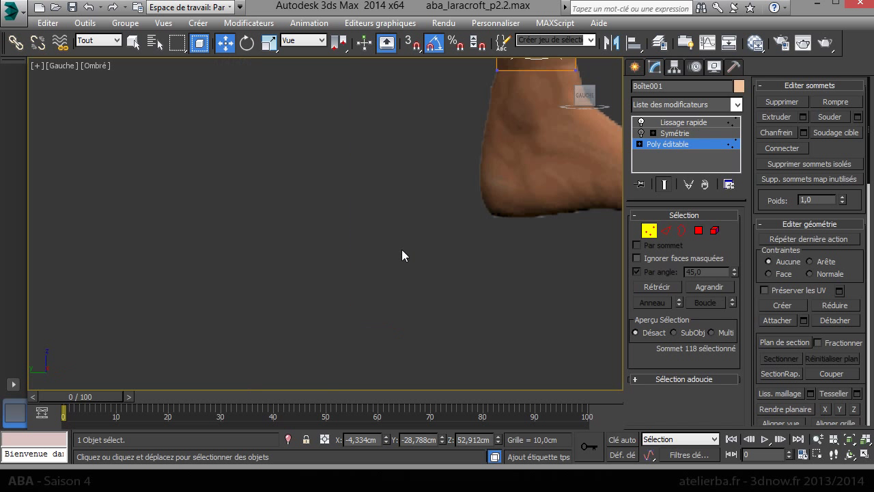
middle_drag(411, 181, 409, 203)
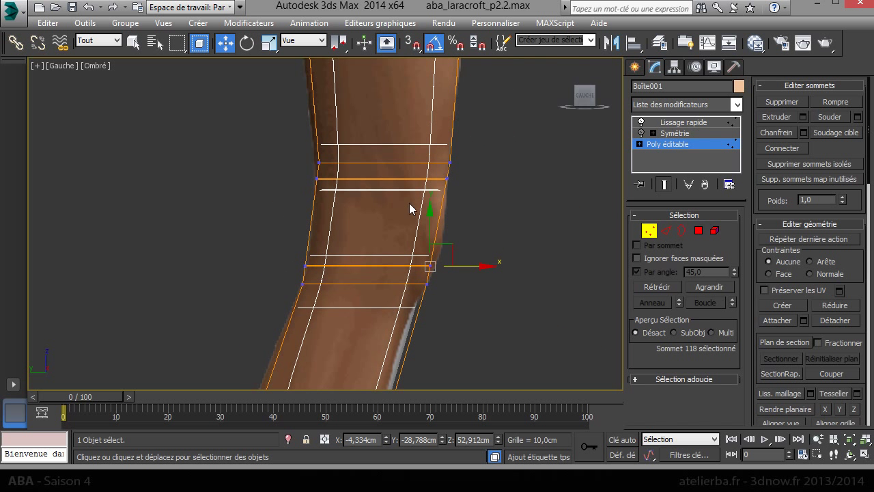
scroll(458, 191, up, 2)
mouse_move(438, 298)
mouse_down()
mouse_move(414, 283)
mouse_move(469, 289)
mouse_up()
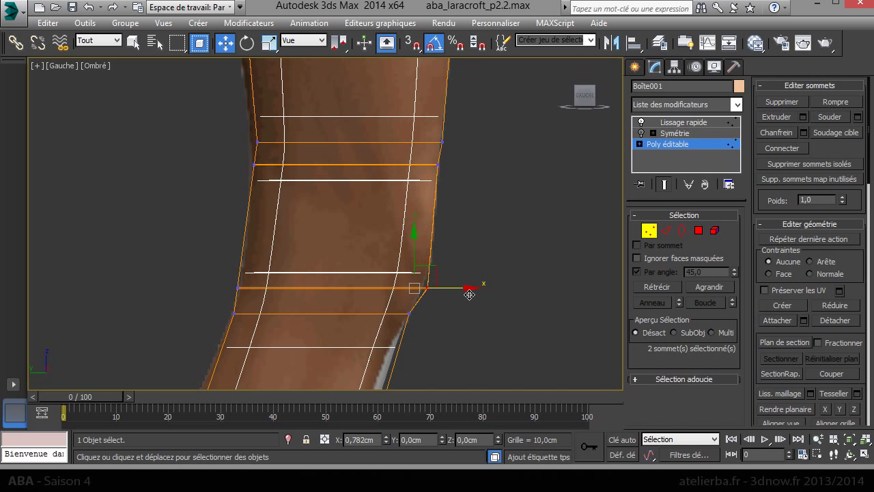
mouse_move(447, 179)
mouse_down()
mouse_move(430, 159)
mouse_move(462, 165)
mouse_up()
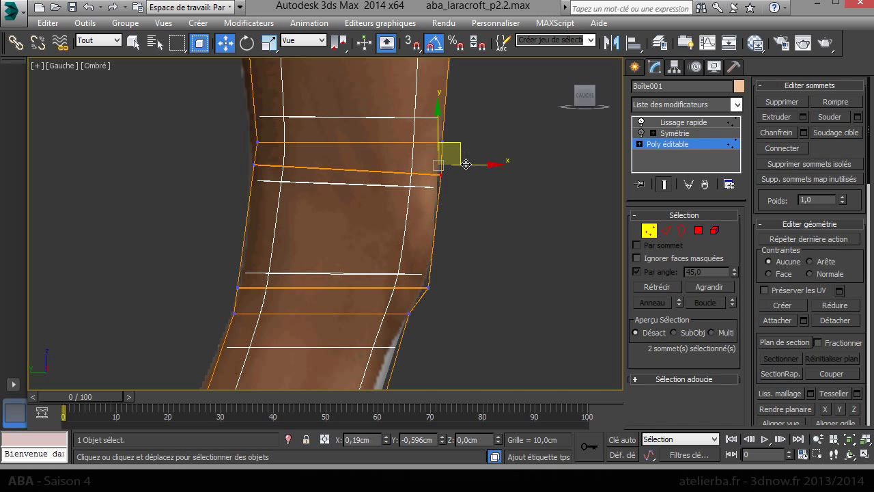
click(254, 164)
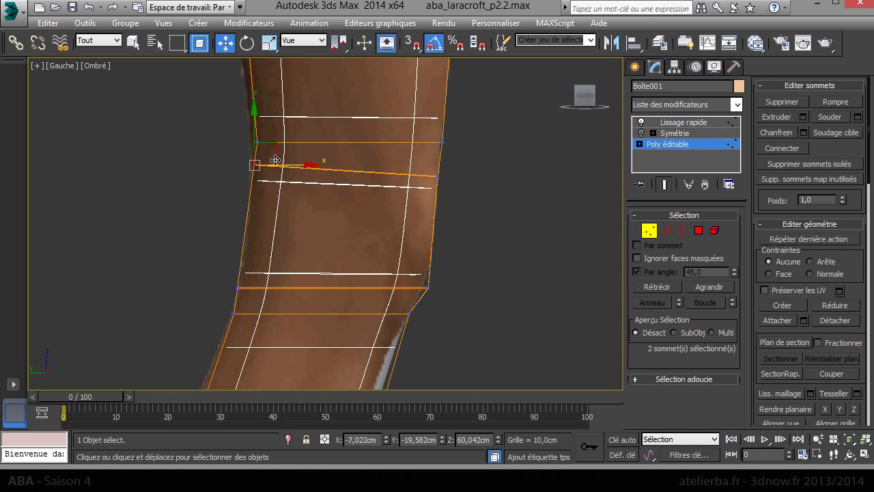
drag(270, 159, 271, 180)
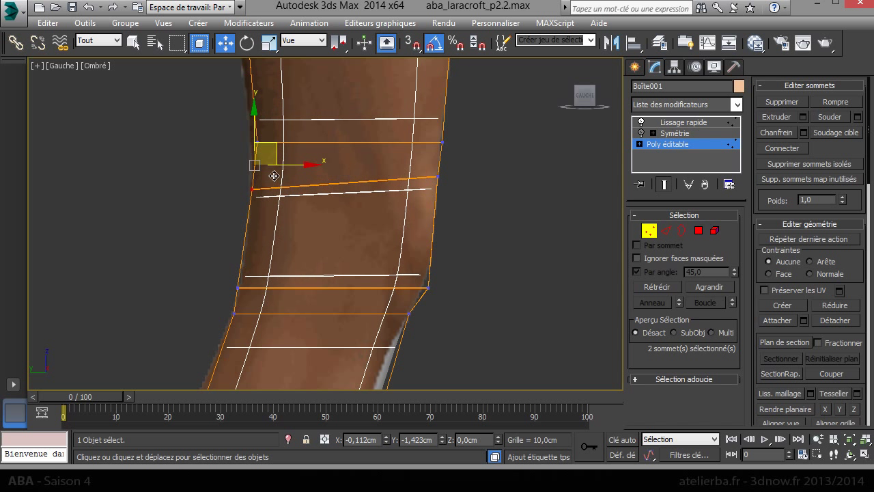
click(239, 287)
drag(265, 284, 268, 247)
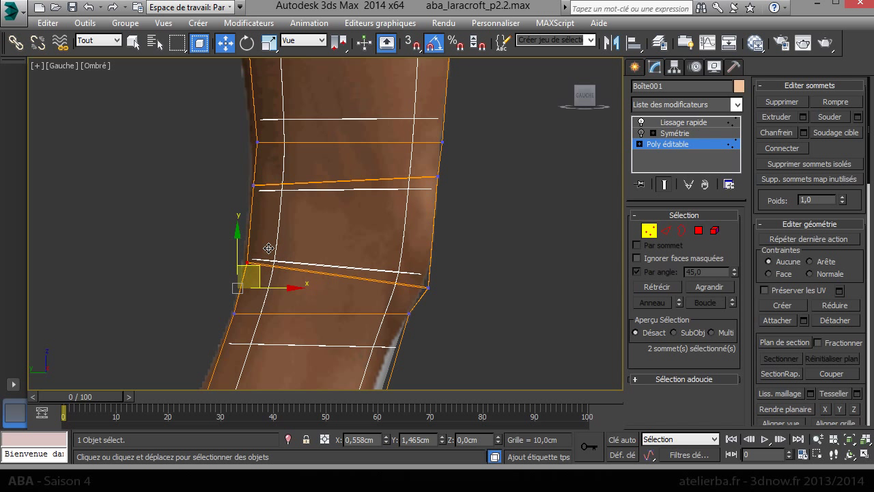
Zoom out to frame the whole leg down to the foot
scroll(463, 128, down, 1)
scroll(465, 152, down, 2)
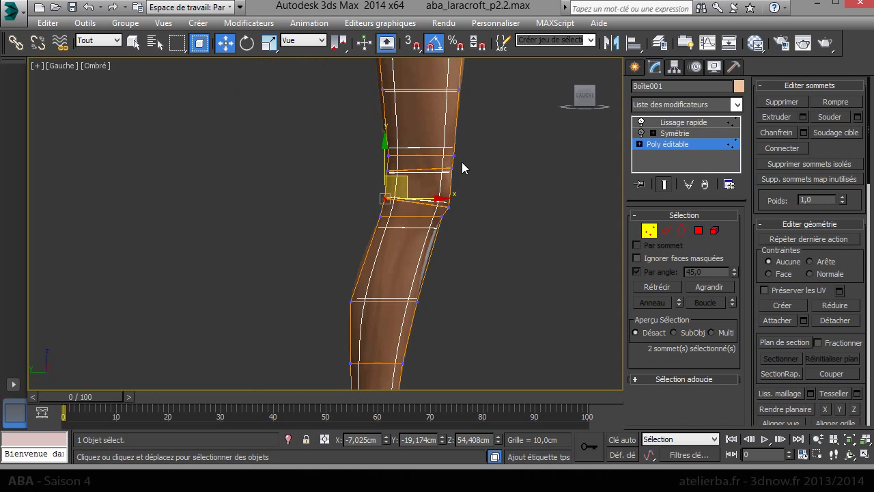
mouse_move(452, 148)
middle_down()
mouse_move(398, 280)
mouse_move(384, 75)
middle_up()
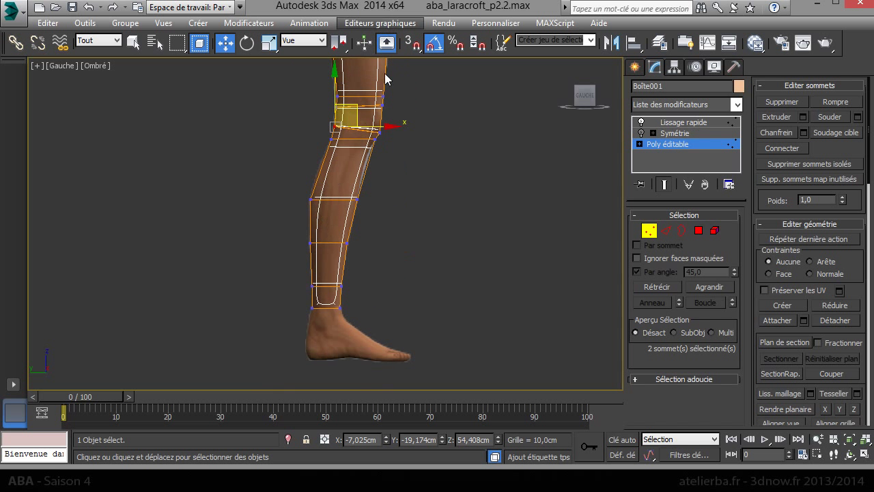
scroll(299, 231, up, 5)
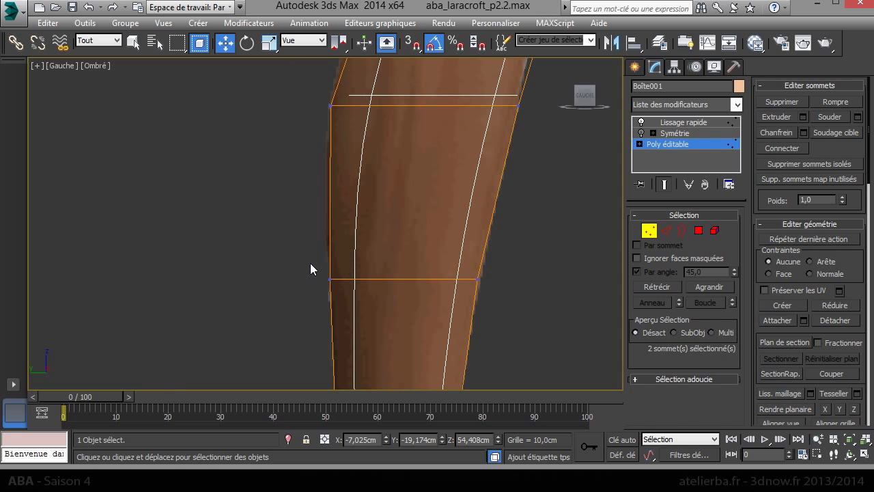
scroll(368, 273, down, 1)
scroll(365, 259, down, 2)
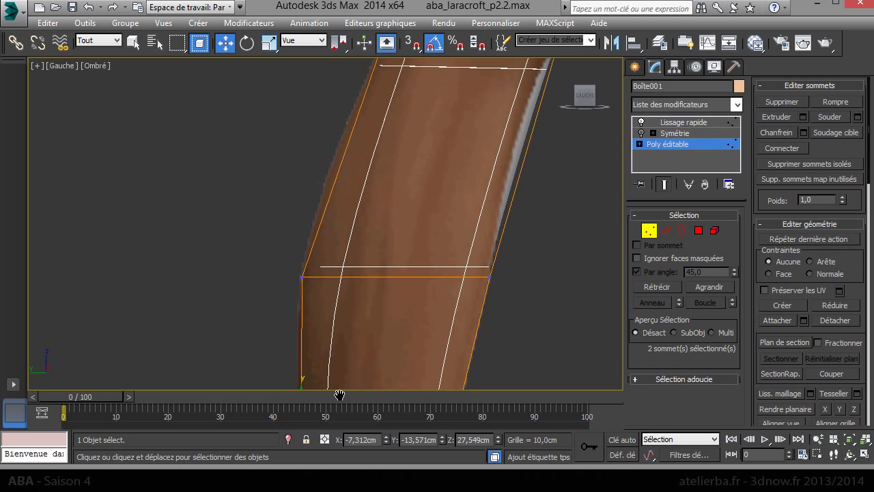
QuickSlice a new loop across the shin and shift its left vertex to the outline
right_click(236, 170)
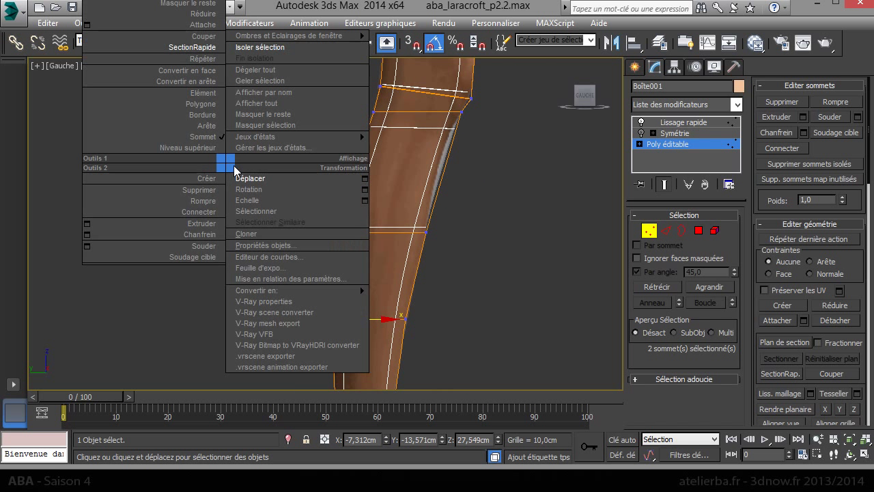
click(205, 48)
click(310, 172)
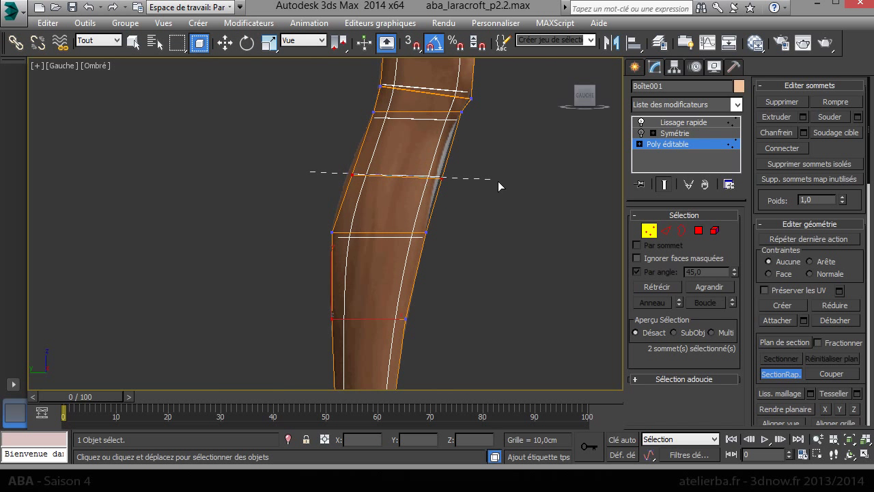
click(501, 181)
scroll(410, 176, up, 3)
click(307, 186)
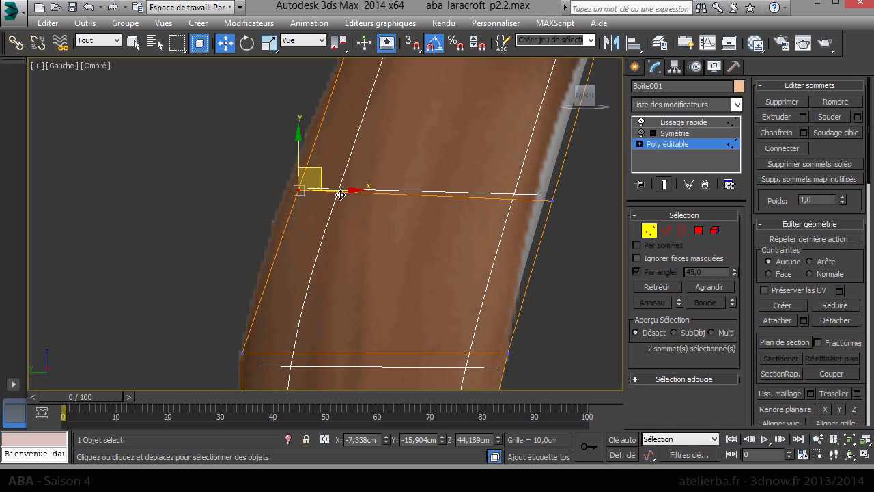
drag(311, 188, 322, 194)
Nudge the new loop's right vertex and pull a right-edge vertex down and left
click(551, 200)
drag(579, 202, 564, 202)
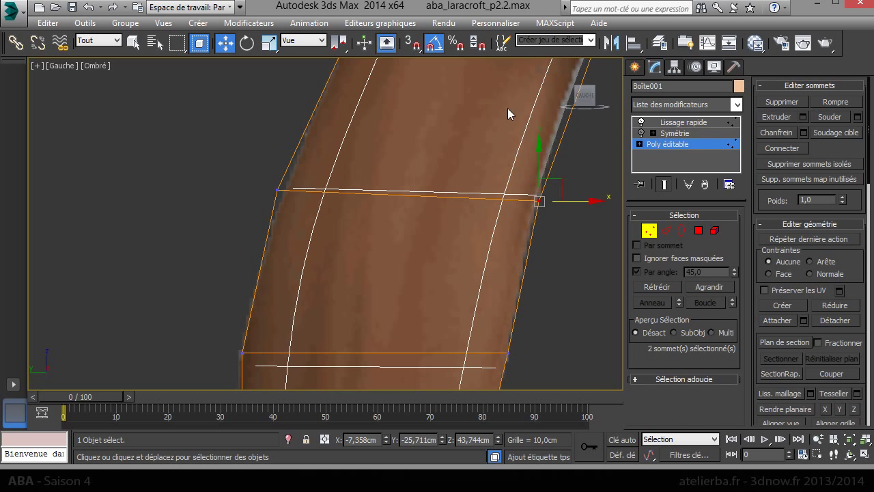
middle_drag(409, 225, 351, 273)
click(423, 195)
click(485, 180)
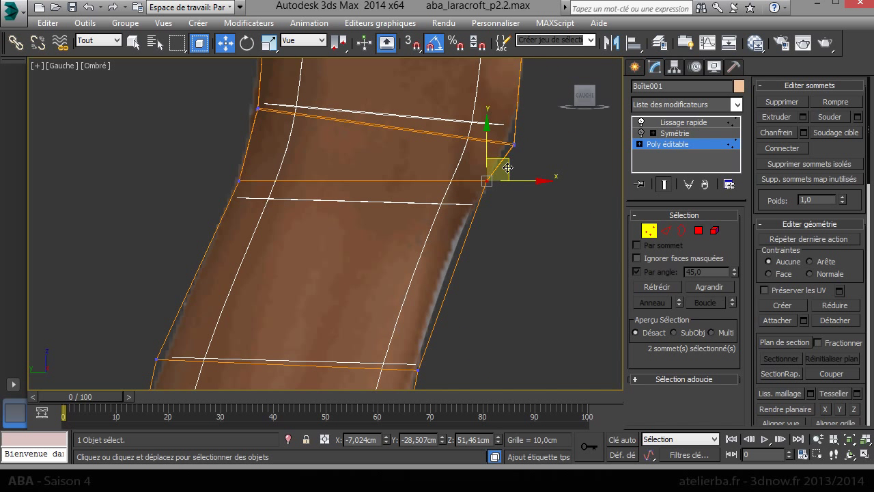
drag(487, 181, 484, 198)
Fit the right-edge vertices further up the leg to the side-view outline
click(463, 212)
drag(487, 118, 534, 114)
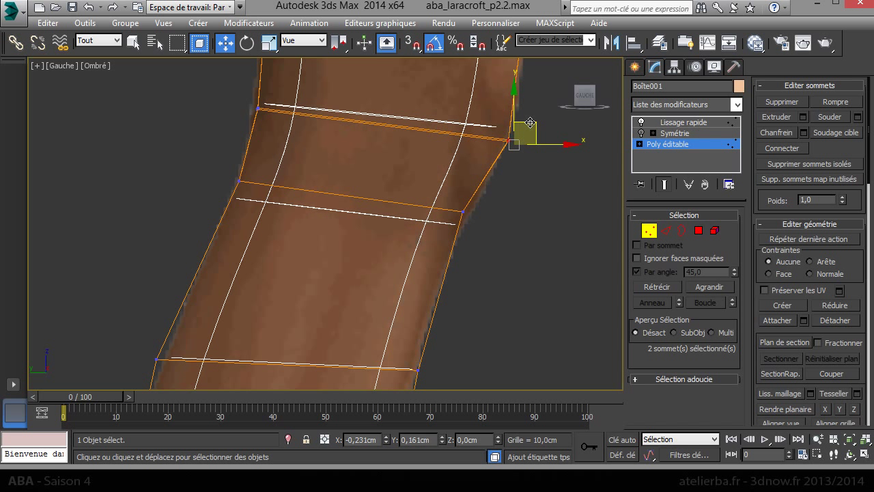
click(464, 212)
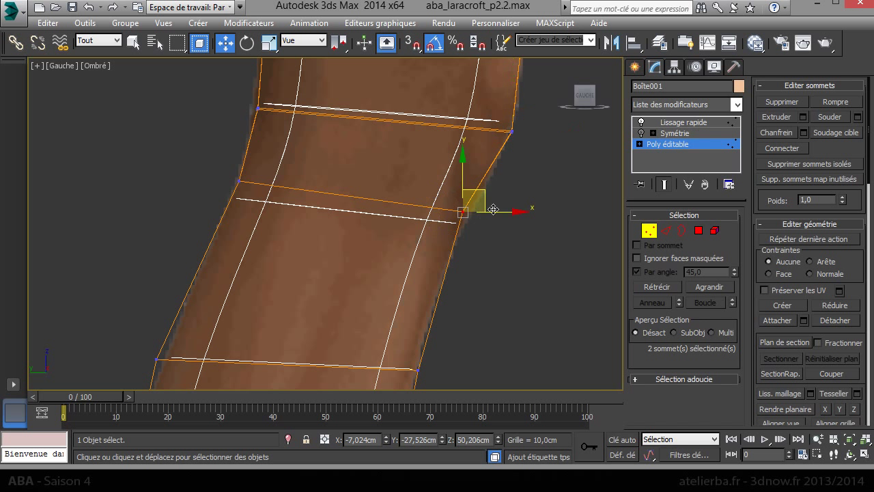
drag(506, 211, 509, 215)
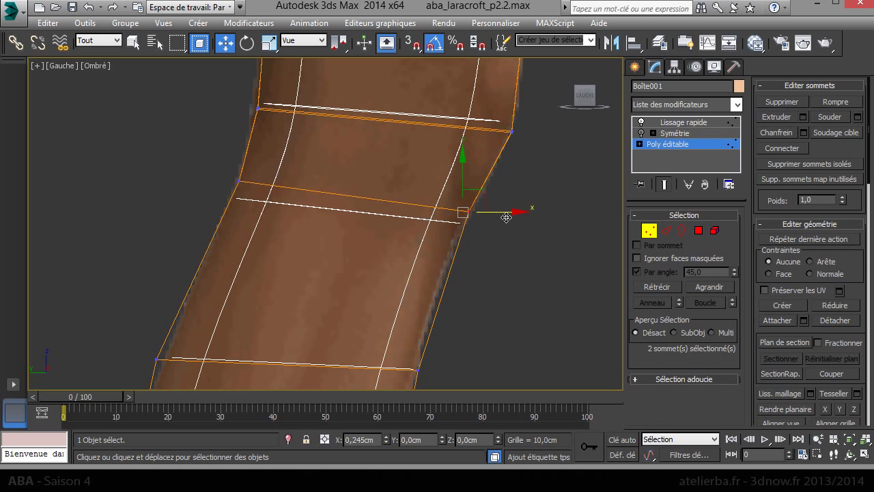
middle_drag(533, 146, 487, 333)
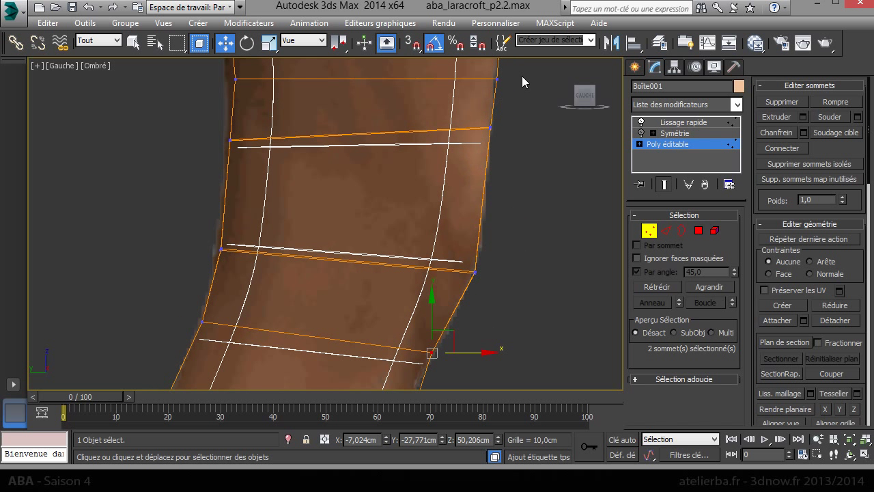
drag(467, 135, 515, 137)
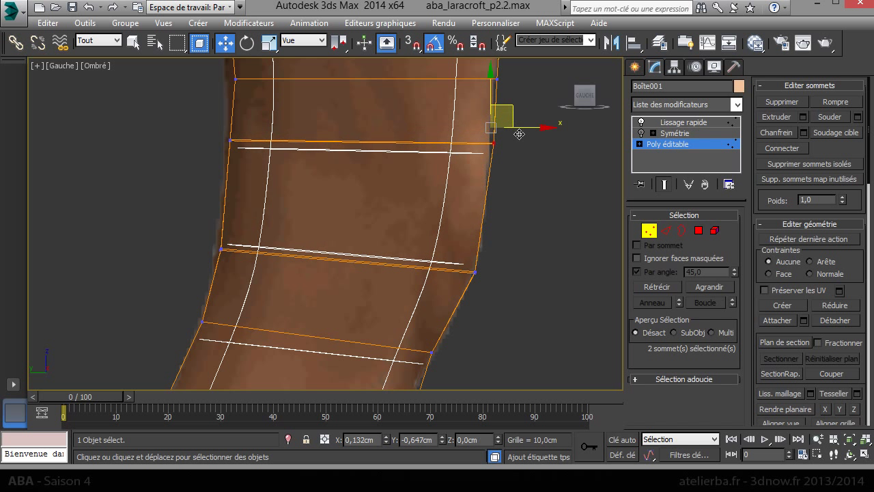
drag(471, 89, 472, 90)
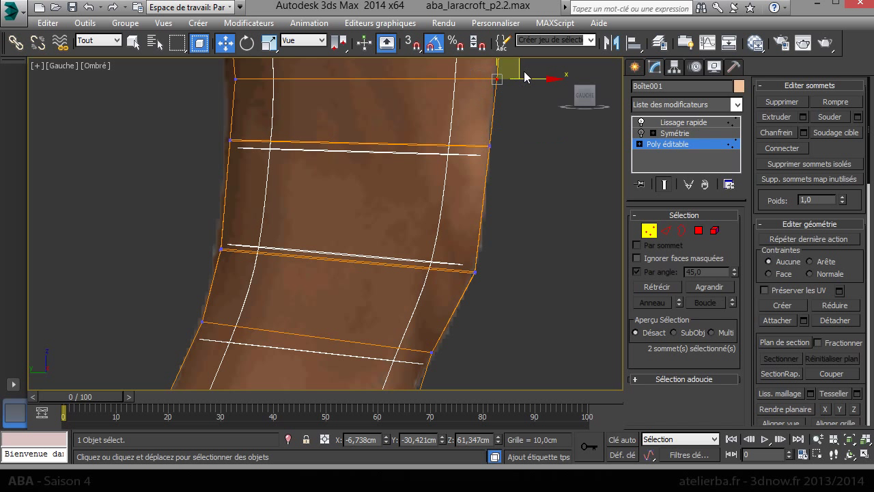
drag(519, 71, 513, 73)
Push the selected vertices outward and shift the upper edge toward the knee loops
scroll(501, 126, down, 3)
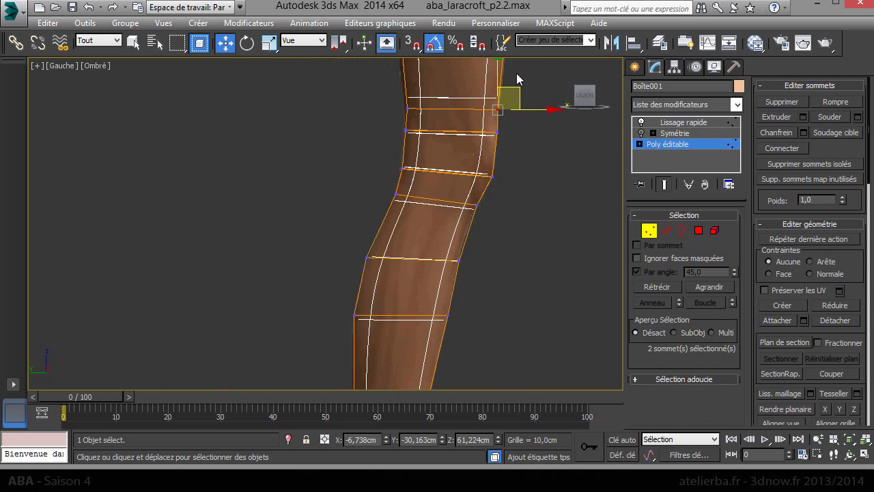
scroll(478, 283, up, 2)
middle_drag(478, 282, 483, 311)
scroll(512, 215, up, 3)
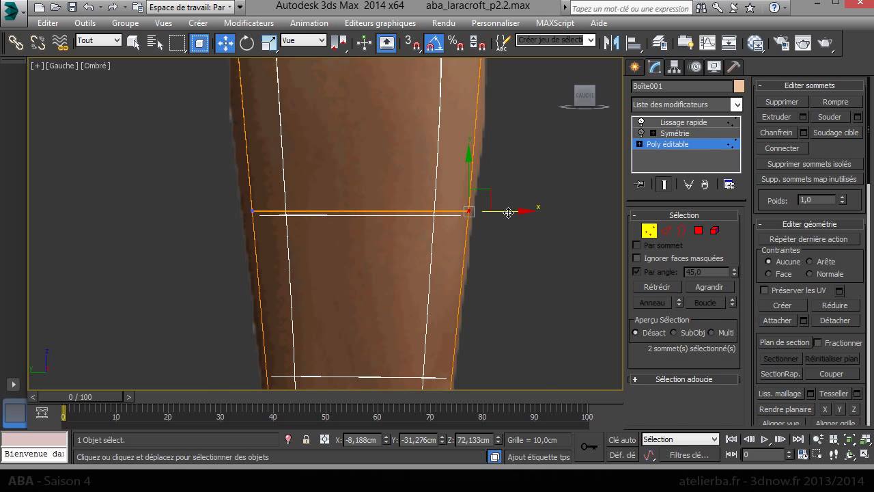
drag(508, 211, 515, 213)
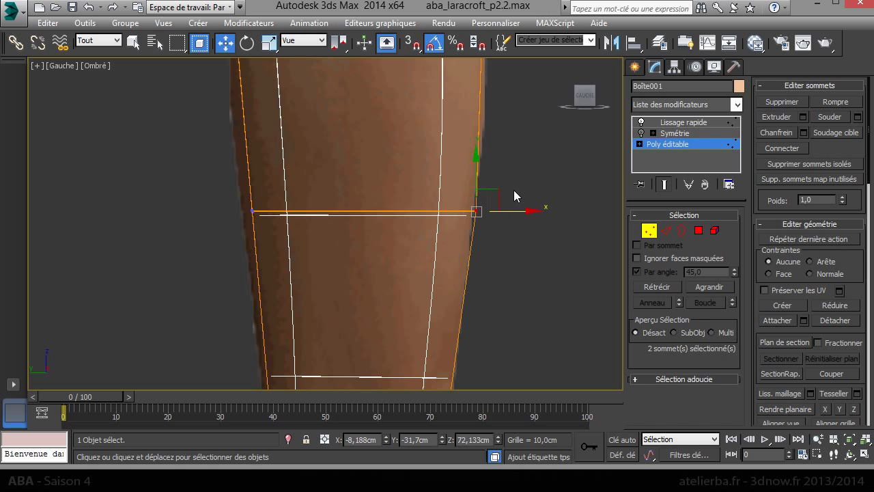
middle_drag(513, 190, 515, 305)
drag(518, 169, 520, 170)
middle_drag(514, 88, 497, 280)
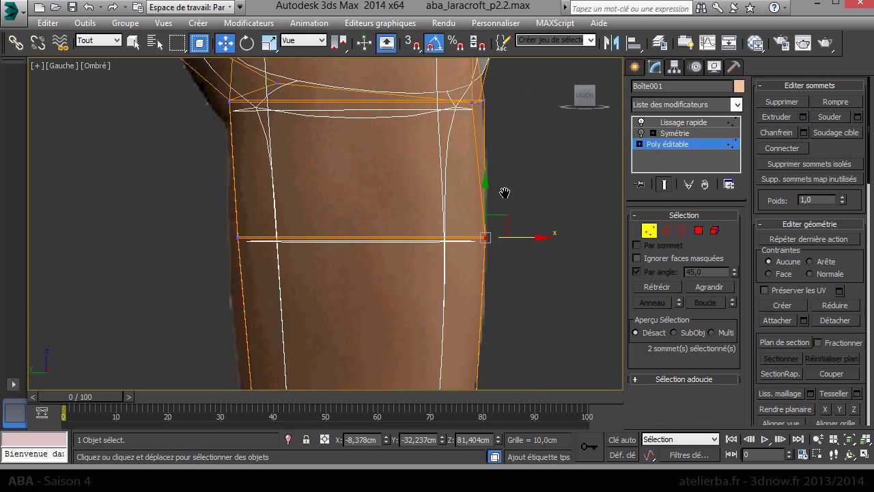
Pull the knee's outer vertex (31) inward and fine-tune its depth in perspective
click(472, 199)
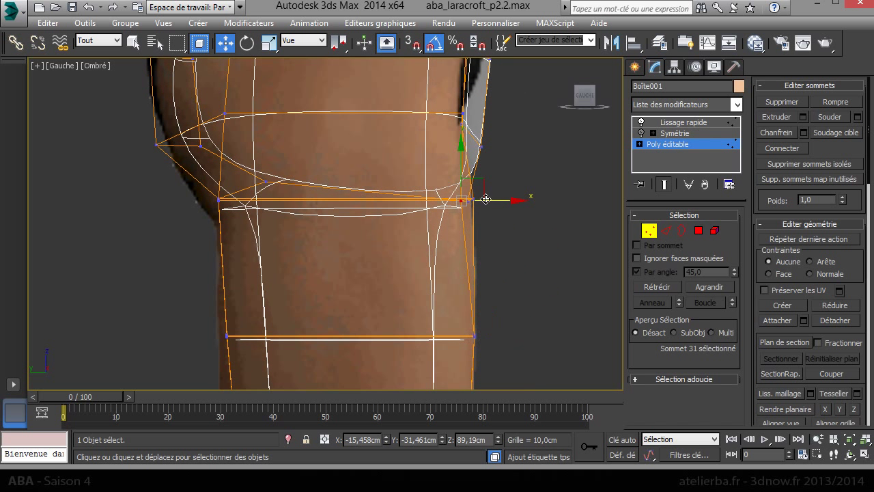
mouse_move(486, 200)
mouse_down()
mouse_move(451, 213)
mouse_move(487, 213)
mouse_up()
key(p)
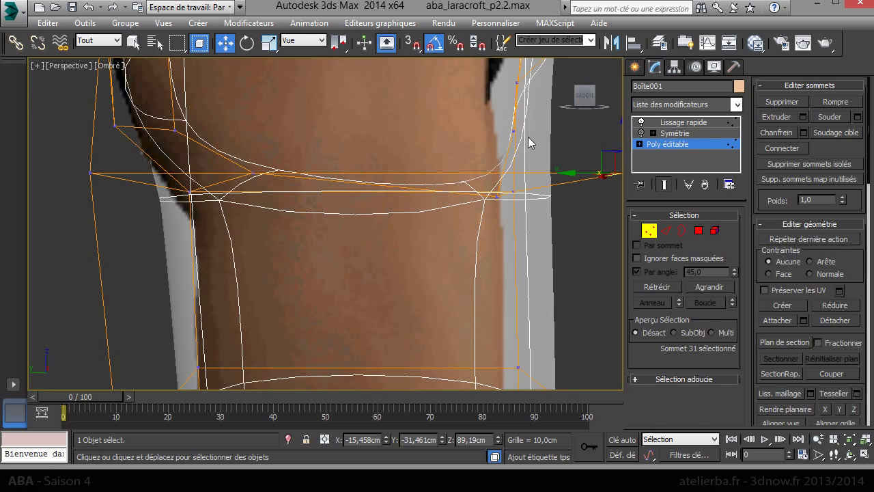
scroll(529, 142, down, 5)
mouse_move(529, 142)
alt+middle_down()
mouse_move(503, 198)
mouse_move(453, 230)
mouse_move(475, 237)
mouse_move(426, 213)
alt+middle_up()
drag(427, 173, 445, 176)
Orbit around the leg mesh to review its side profile up to the hip
mouse_move(480, 126)
alt+middle_down()
mouse_move(383, 62)
mouse_move(353, 84)
alt+middle_up()
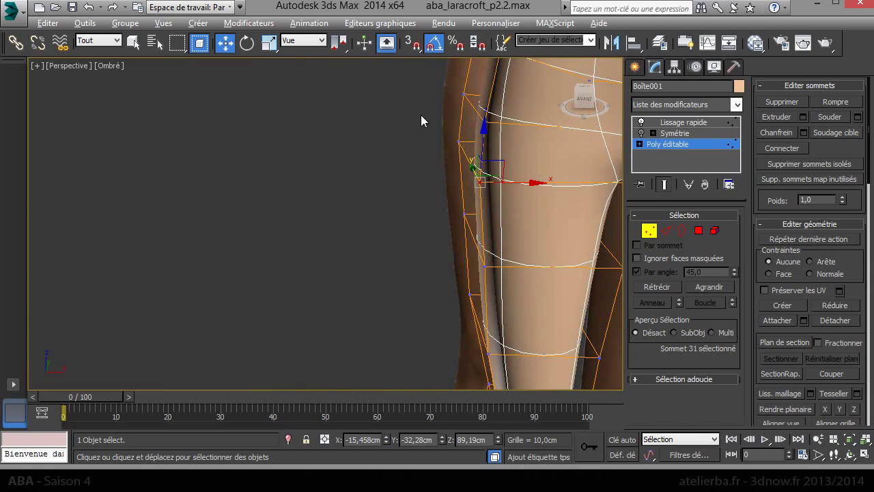
scroll(420, 114, down, 2)
scroll(230, 142, down, 4)
mouse_move(319, 155)
alt+middle_down()
mouse_move(389, 166)
mouse_move(348, 181)
mouse_move(294, 183)
mouse_move(386, 160)
mouse_move(441, 276)
mouse_move(431, 296)
mouse_move(362, 312)
mouse_move(321, 285)
alt+middle_up()
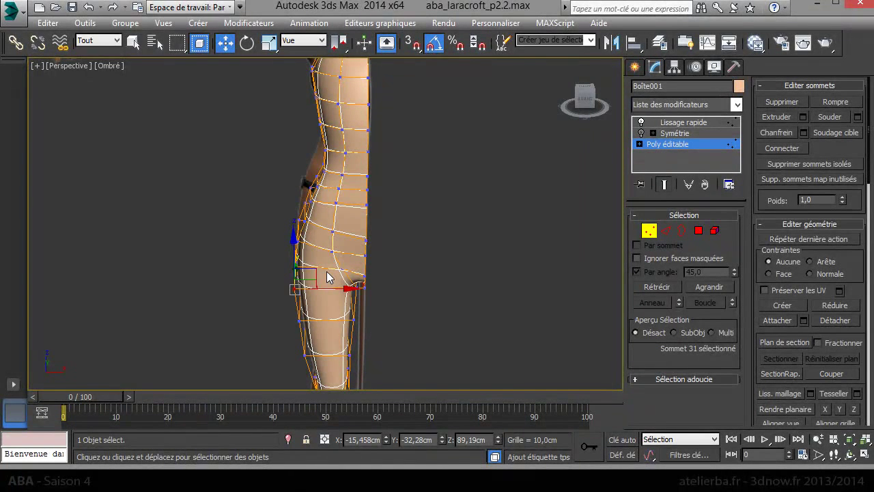
alt+middle_drag(310, 186, 325, 167)
scroll(324, 167, up, 3)
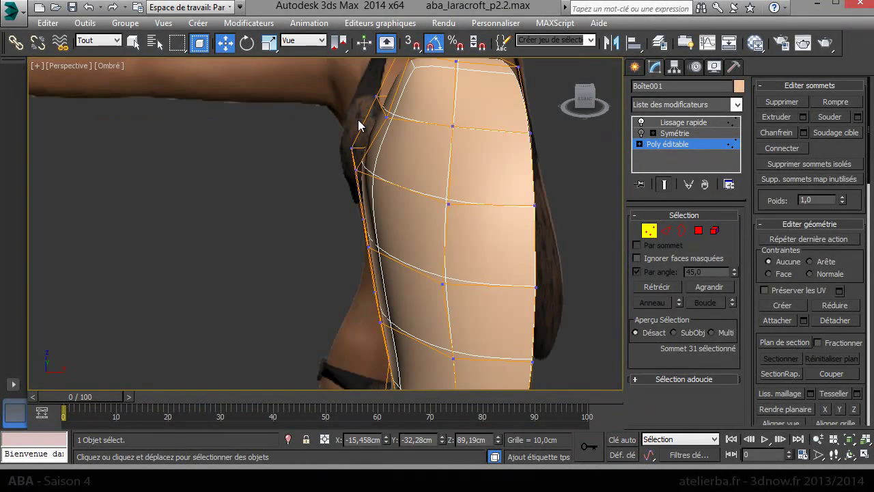
mouse_move(365, 154)
alt+middle_down()
mouse_move(409, 187)
mouse_move(437, 188)
alt+middle_up()
Back in 3ds Max, switch to Polygon level with By Angle unchecked
key(super)
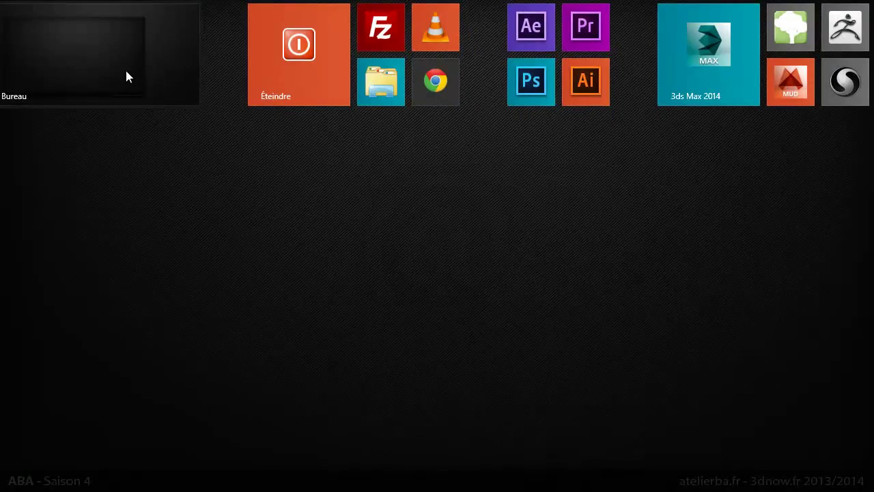
click(126, 77)
mouse_move(324, 164)
alt+middle_down()
mouse_move(389, 201)
mouse_move(512, 195)
mouse_move(559, 215)
alt+middle_up()
click(697, 231)
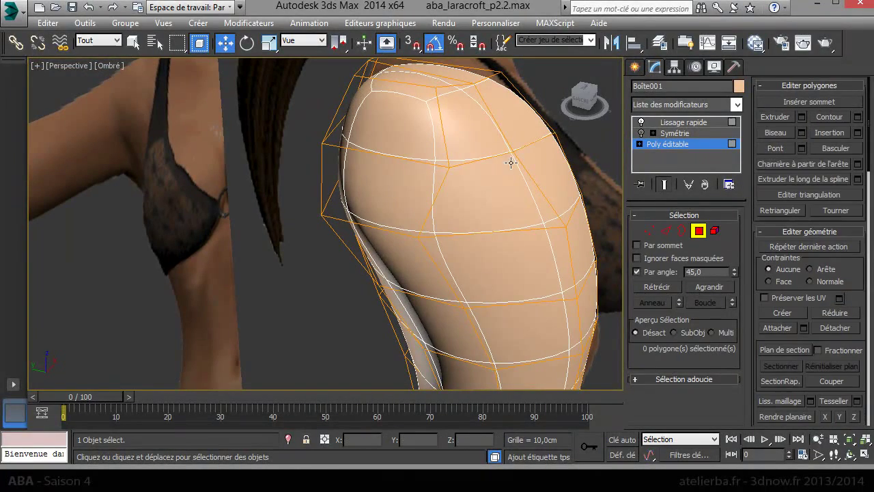
click(393, 122)
click(636, 271)
Extrude the two polygons at the top of the thigh outward
click(386, 136)
ctrl+click(394, 204)
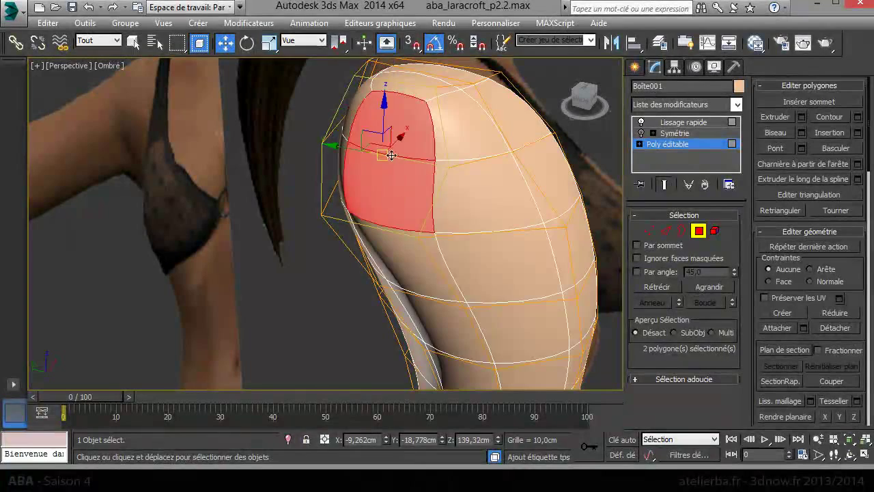
right_click(387, 187)
click(362, 224)
alt+middle_drag(369, 205, 398, 166)
key(w)
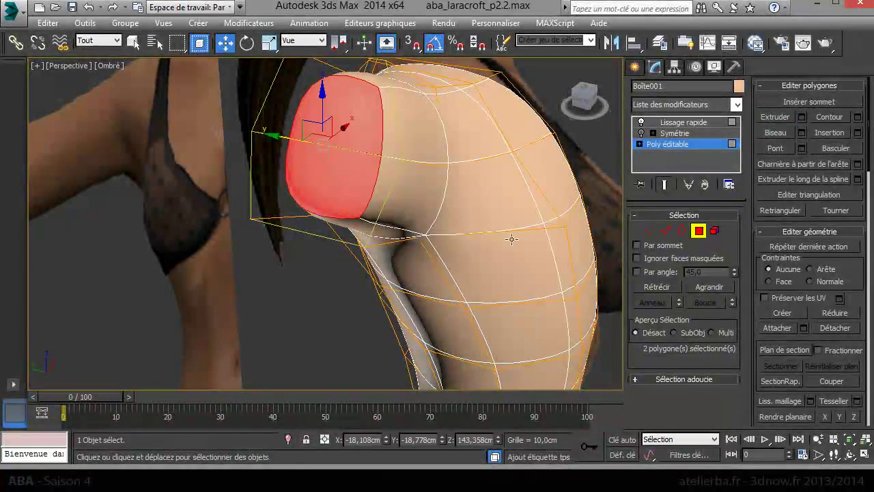
In the front view, shift the selected knee vertices slightly left
key(f)
scroll(341, 253, up, 2)
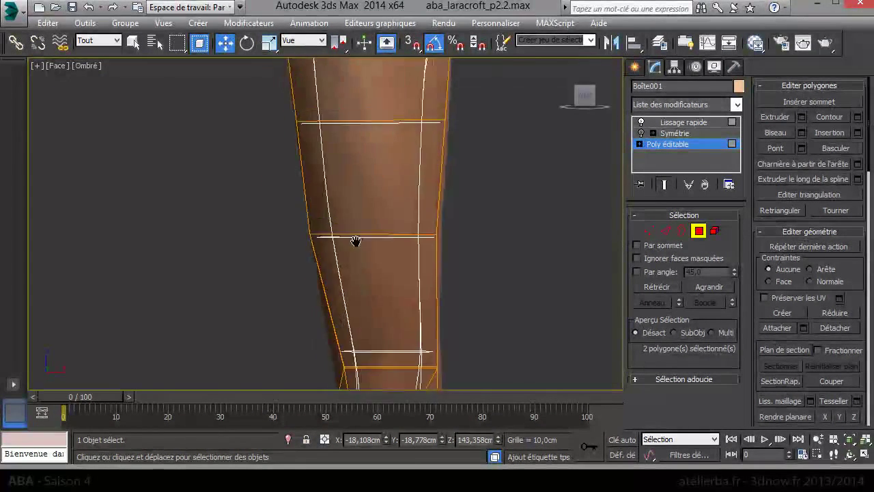
middle_drag(332, 242, 437, 409)
middle_drag(444, 379, 368, 105)
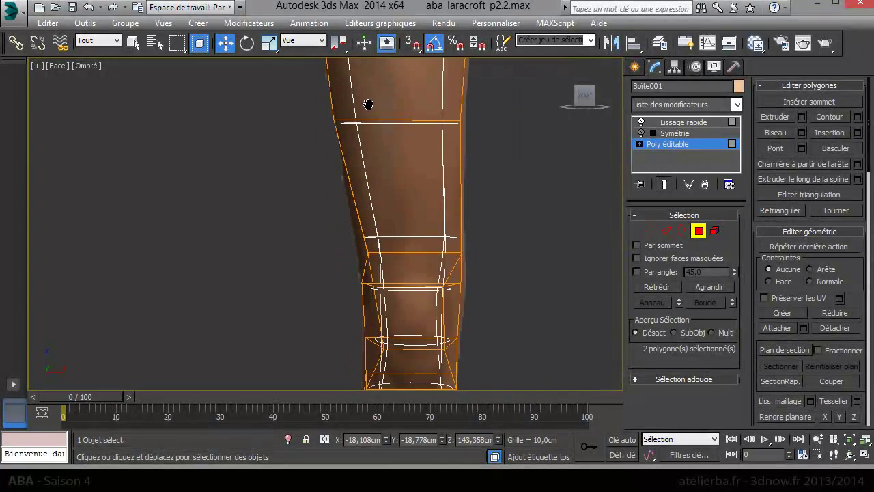
click(648, 230)
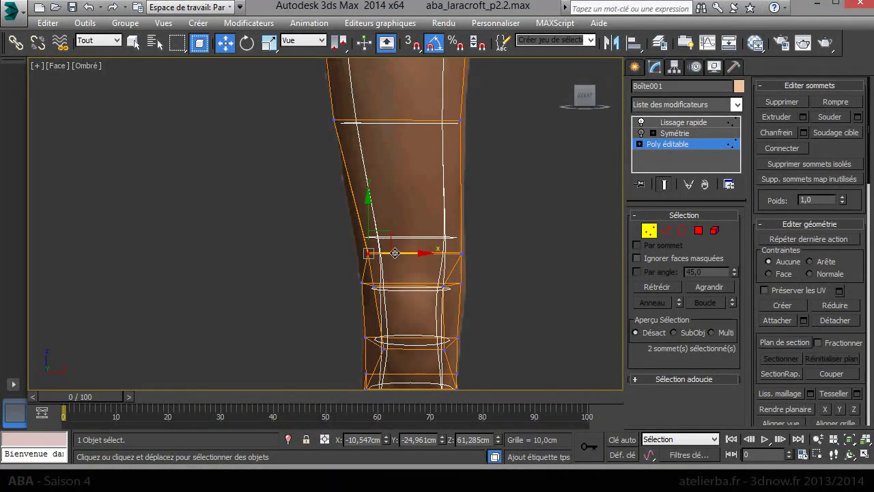
drag(396, 254, 392, 256)
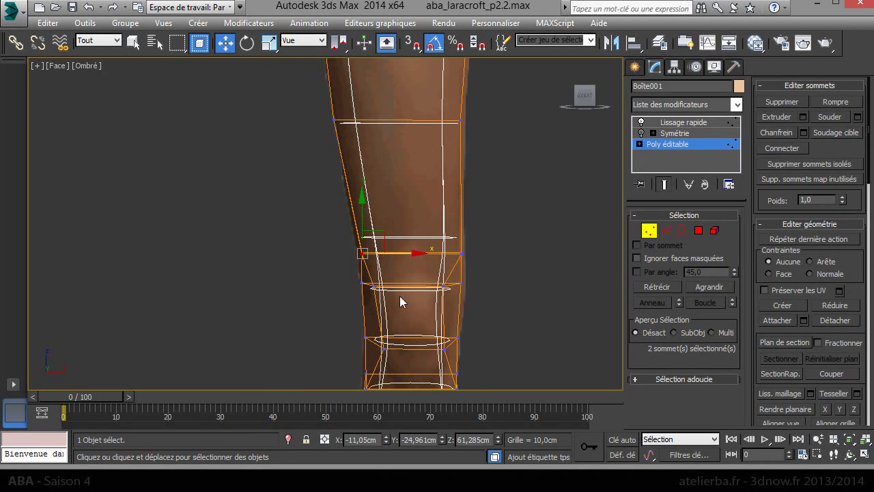
click(497, 254)
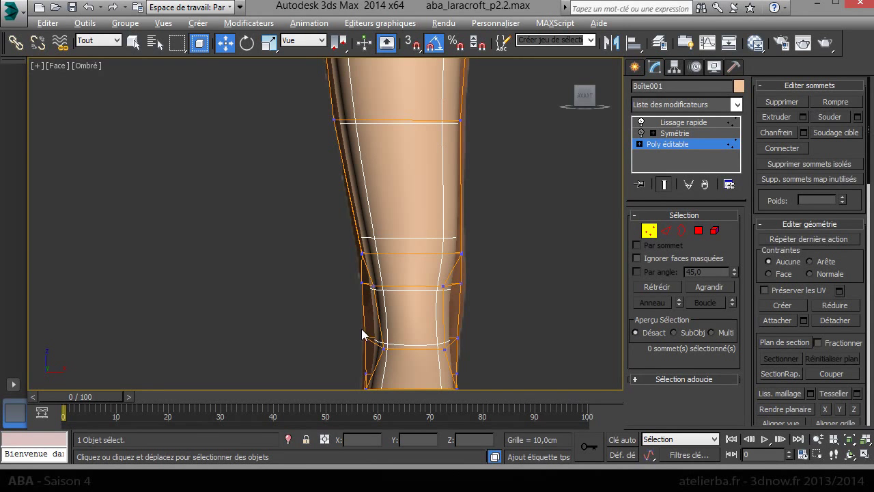
Nudge individual knee vertices left and right to hug the reference, then check the leg in perspective
drag(390, 344, 397, 319)
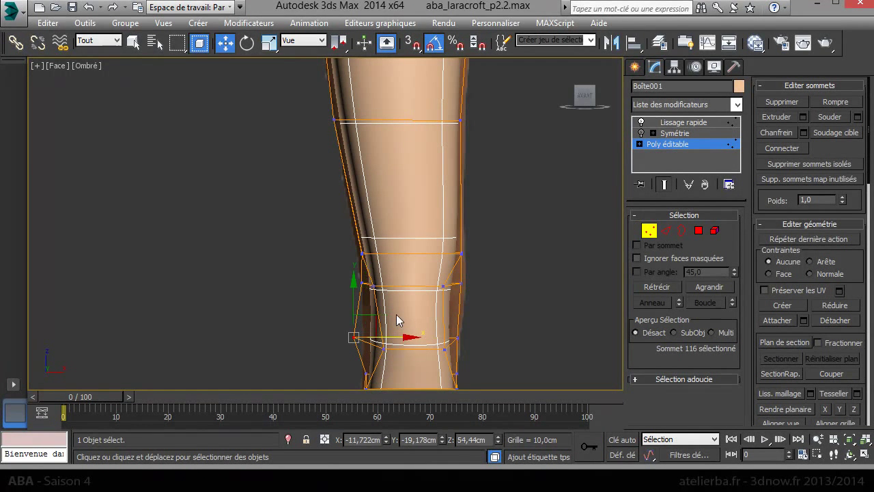
drag(383, 280, 383, 281)
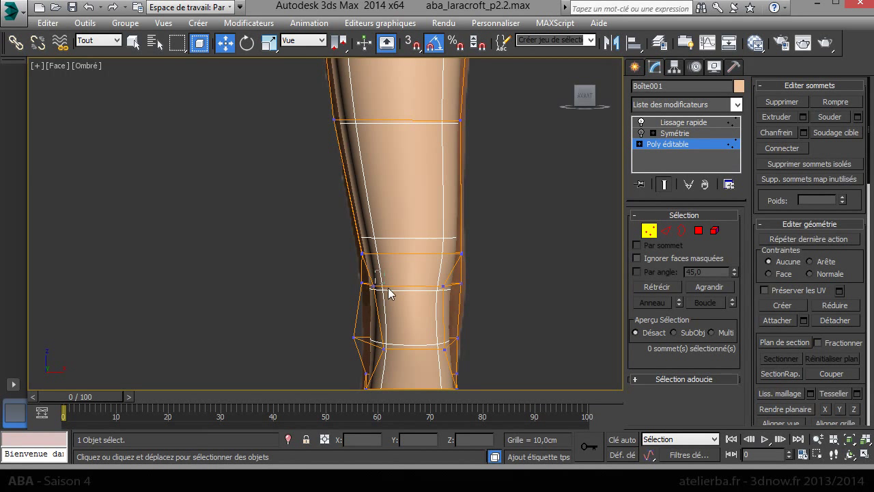
click(361, 282)
drag(393, 282, 379, 283)
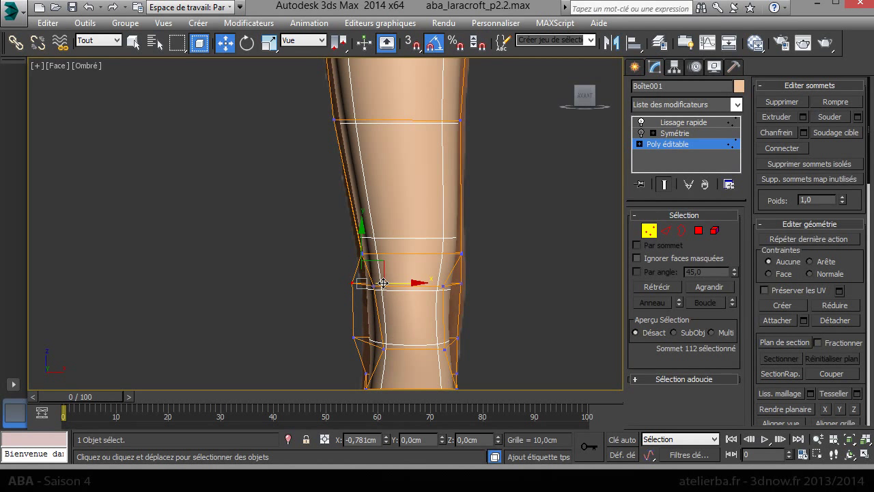
drag(486, 285, 503, 291)
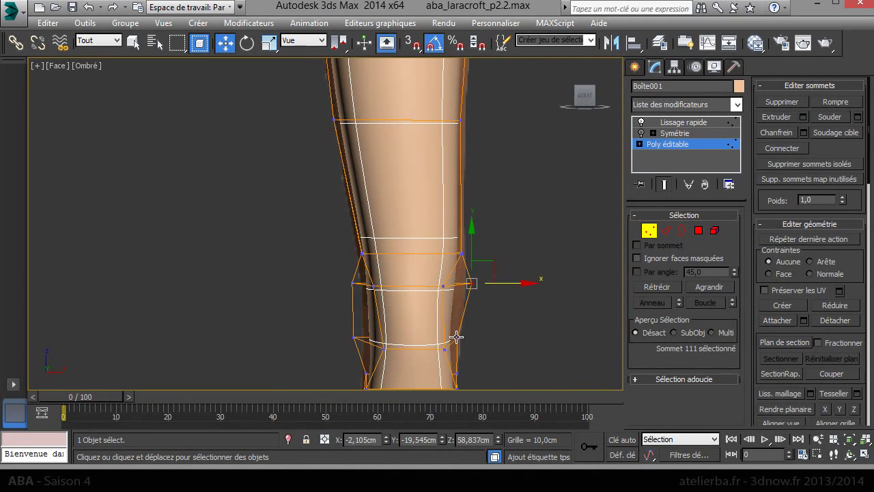
drag(485, 338, 494, 338)
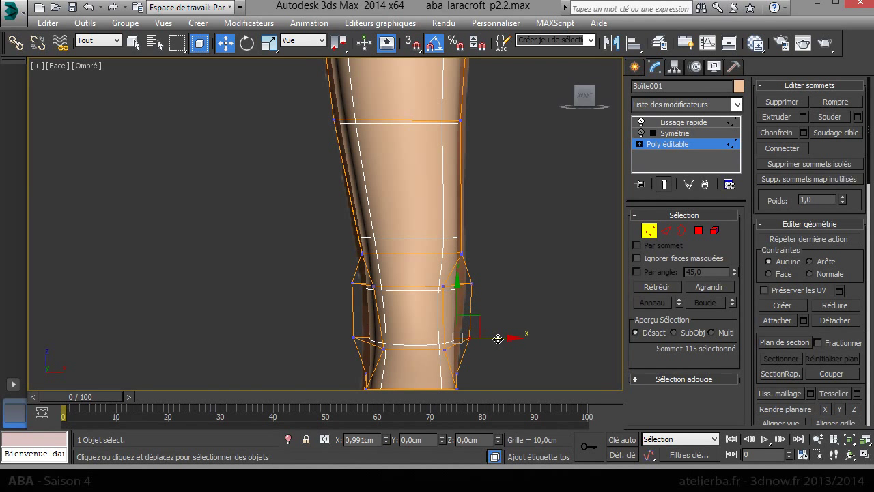
key(p)
scroll(453, 318, down, 5)
mouse_move(452, 318)
alt+middle_down()
mouse_move(498, 335)
mouse_move(656, 323)
mouse_move(669, 311)
mouse_move(635, 315)
mouse_move(681, 328)
mouse_move(608, 326)
mouse_move(593, 332)
mouse_move(620, 340)
mouse_move(600, 341)
mouse_move(480, 295)
mouse_move(481, 309)
alt+middle_up()
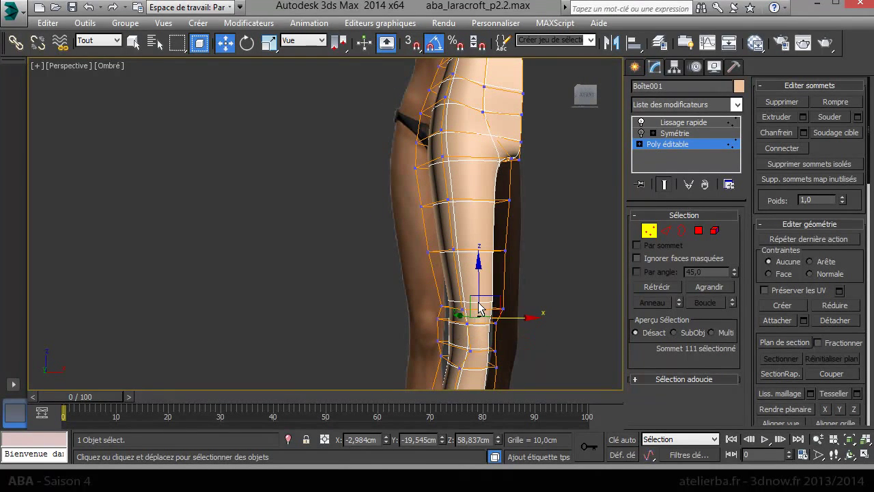
Add two knee vertices to the selection and make the body mesh see-through with Alt+X
ctrl+click(478, 312)
ctrl+click(474, 320)
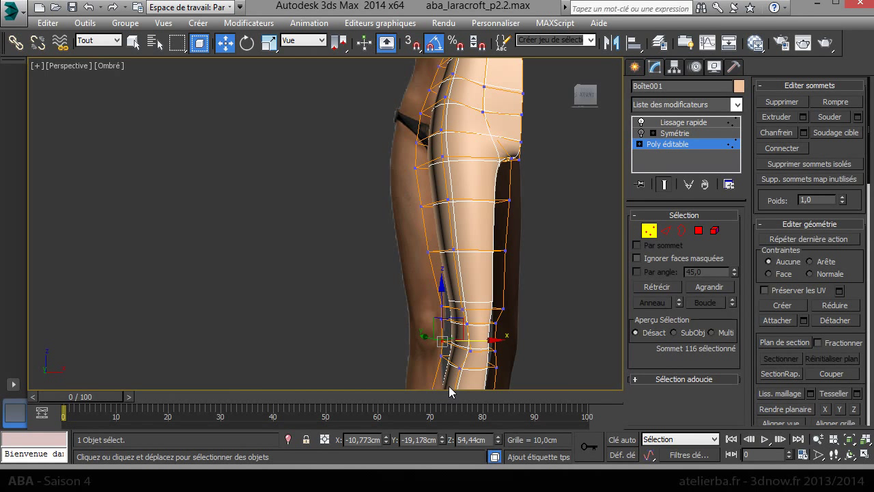
middle_drag(503, 194, 376, 310)
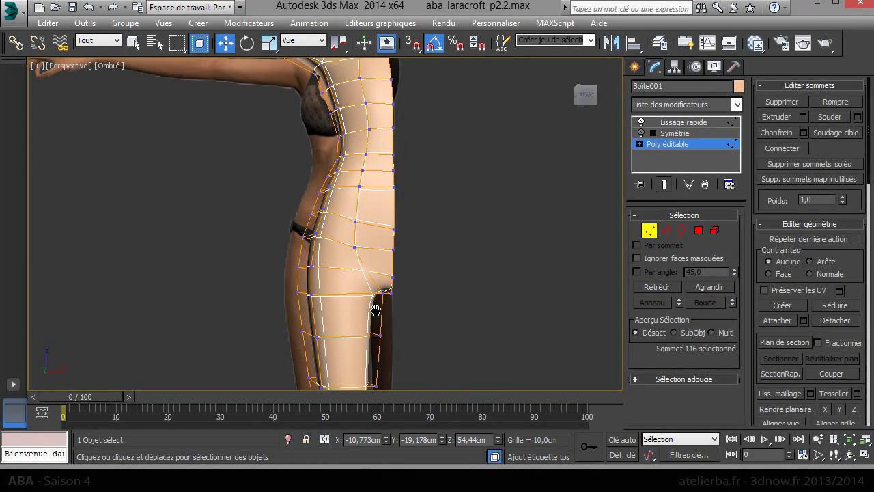
middle_drag(349, 197, 375, 399)
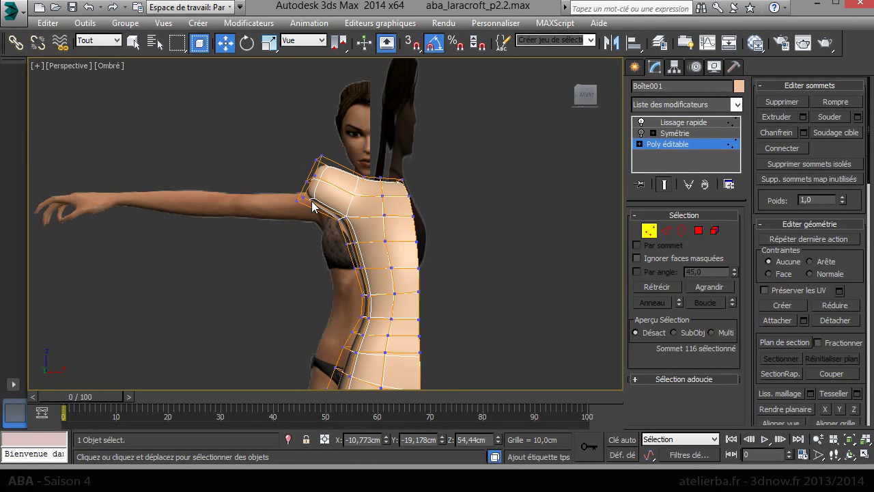
key(alt+x)
In the front view, region-select the two vertices at the shoulder's arm opening
key(f)
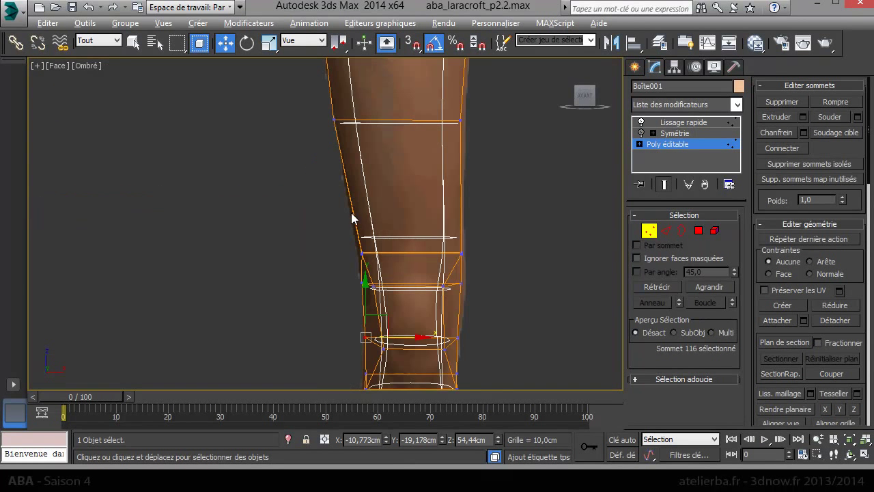
middle_drag(324, 180, 321, 382)
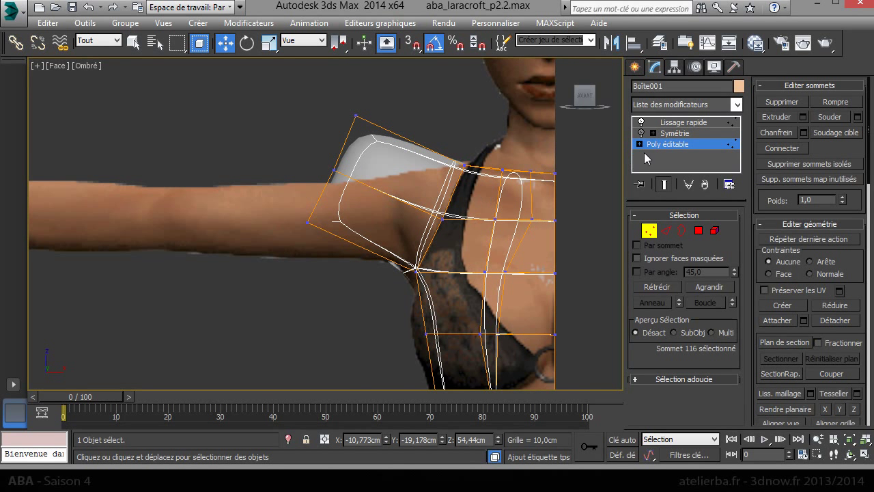
drag(305, 210, 322, 255)
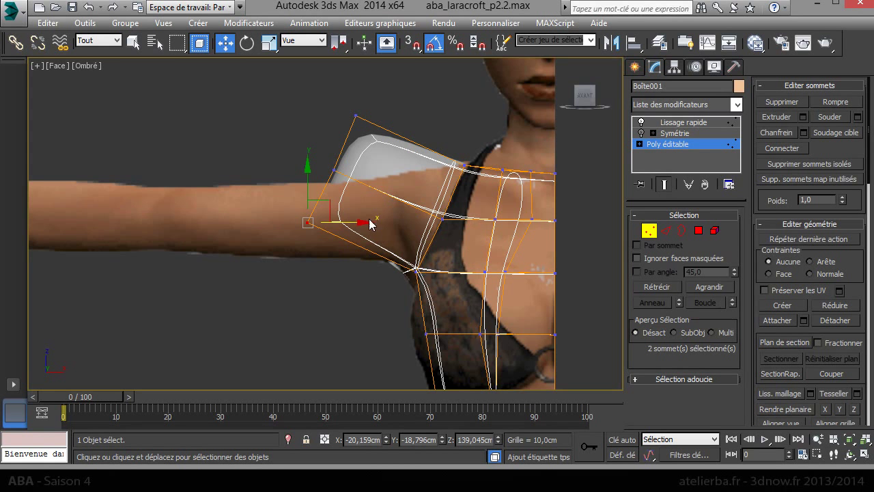
Inspect the shoulder from the side in perspective, then return to the front view
key(p)
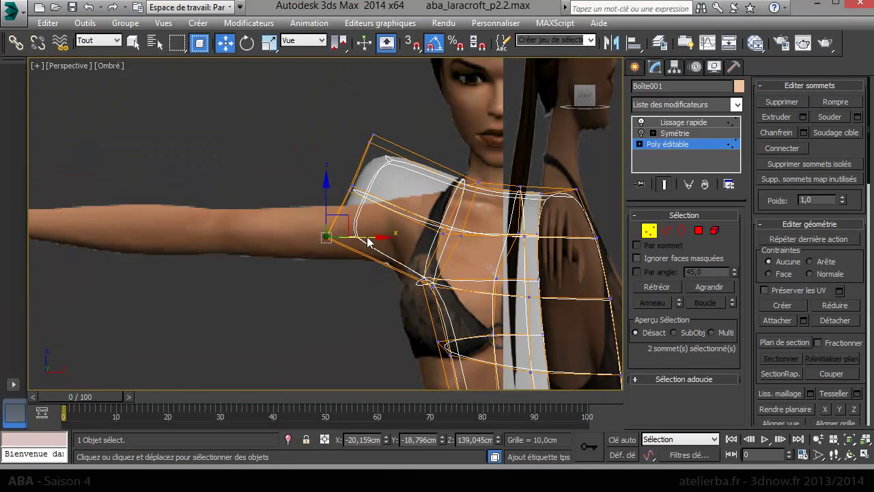
mouse_move(182, 146)
alt+middle_down()
mouse_move(416, 198)
mouse_move(366, 215)
alt+middle_up()
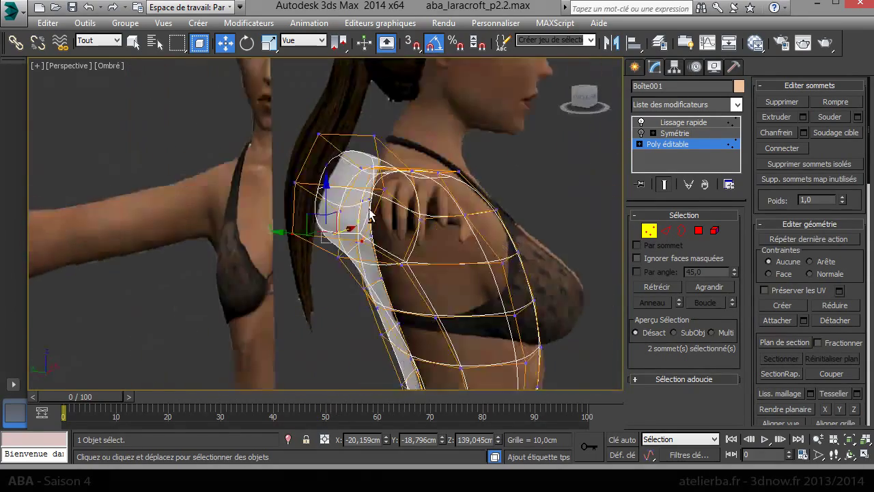
key(f)
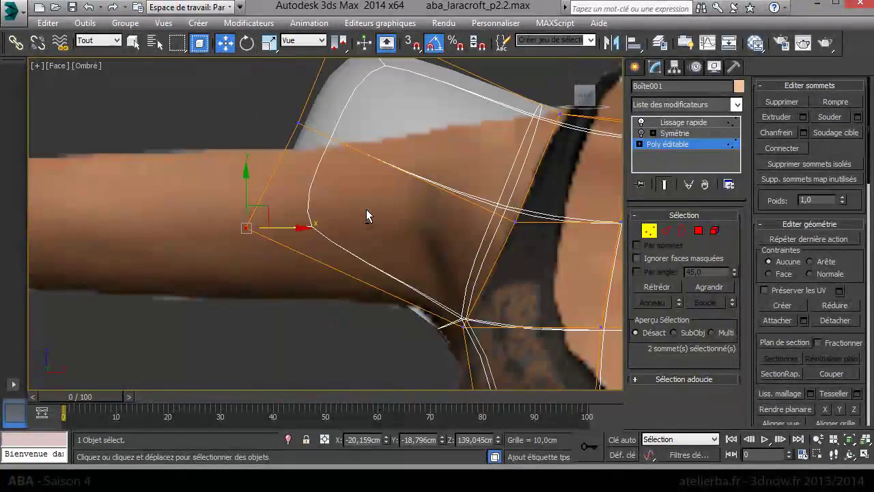
scroll(366, 212, down, 2)
scroll(366, 211, down, 2)
scroll(365, 211, up, 5)
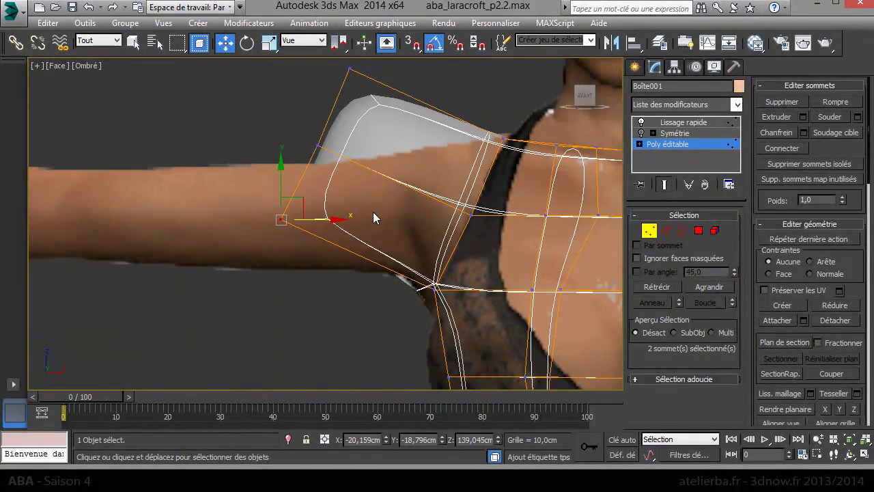
click(88, 69)
Set the viewport to Réaliste shading with Ombres and Occlusion ambiante unchecked
click(116, 78)
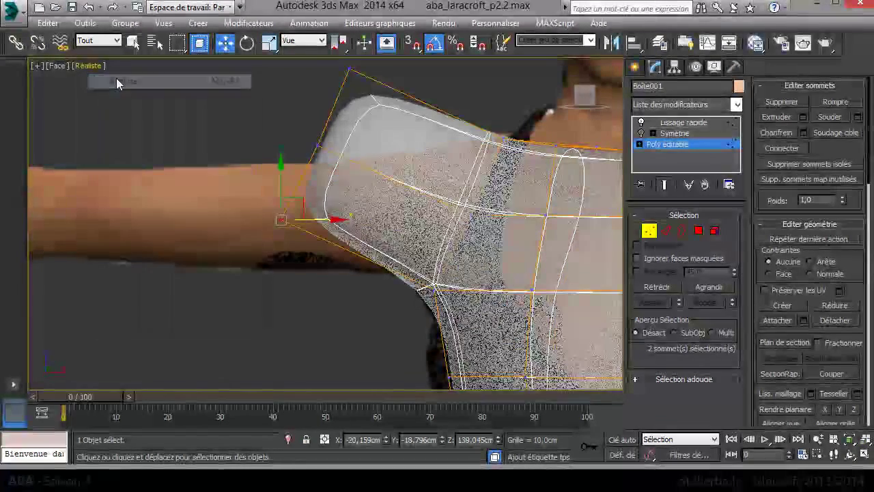
click(90, 67)
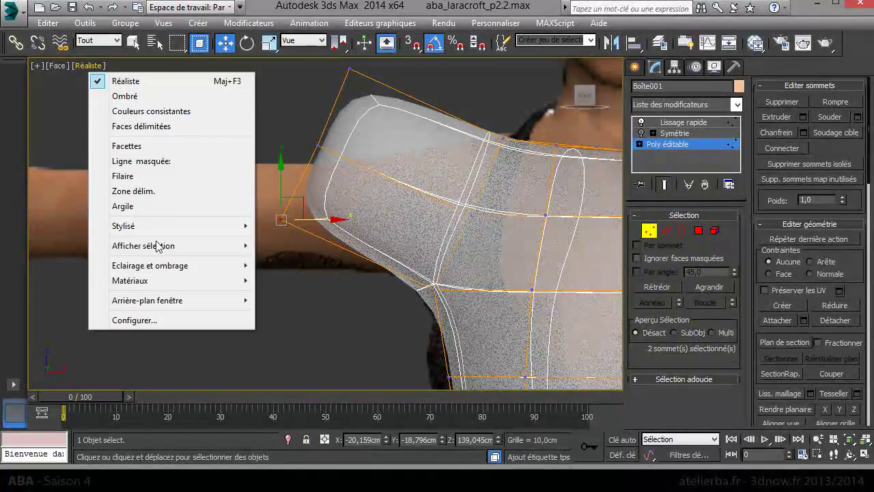
mouse_move(149, 265)
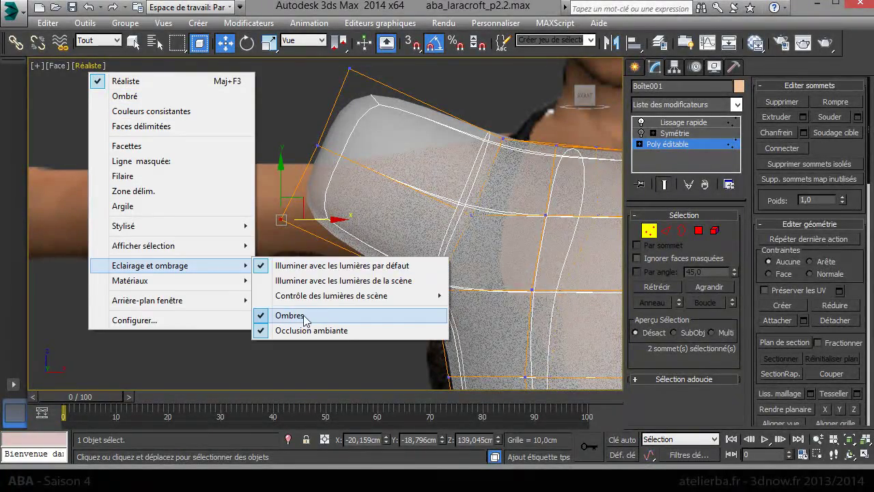
click(296, 315)
click(87, 66)
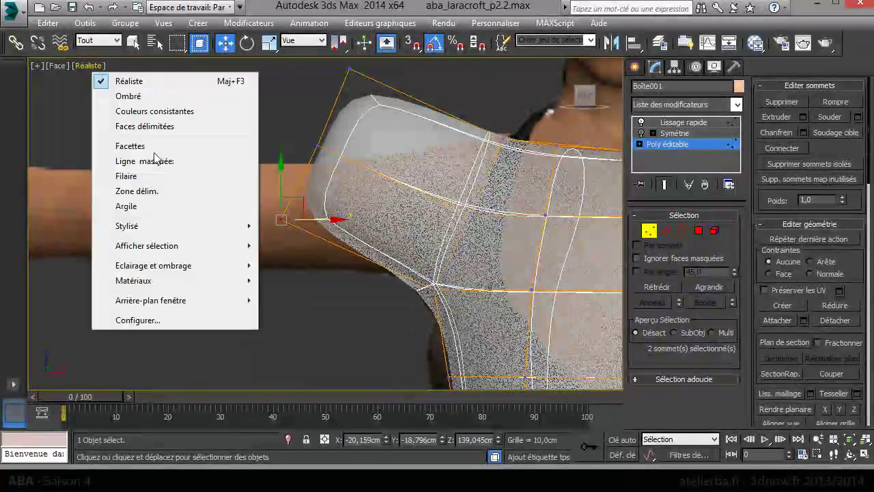
click(308, 330)
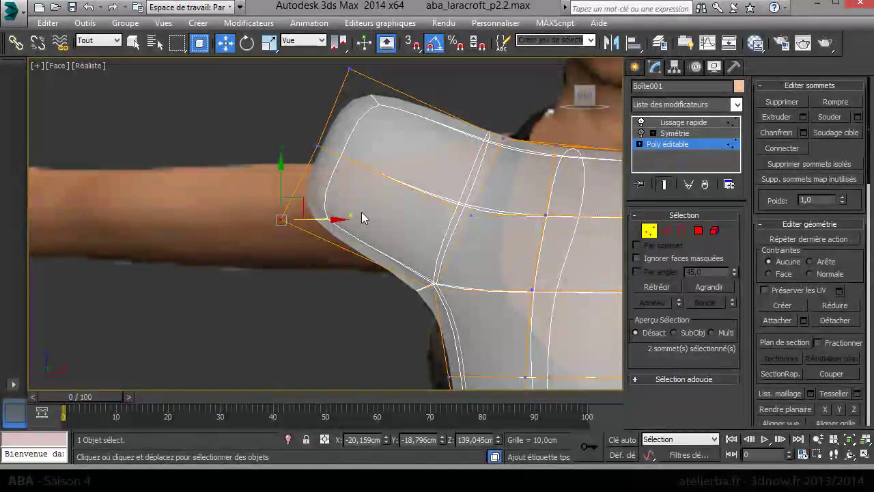
Move the arm-opening and upper shoulder vertices into place, raising the top vertex near the neck
mouse_move(306, 197)
mouse_down()
mouse_move(431, 251)
mouse_move(422, 251)
mouse_up()
drag(353, 176, 350, 171)
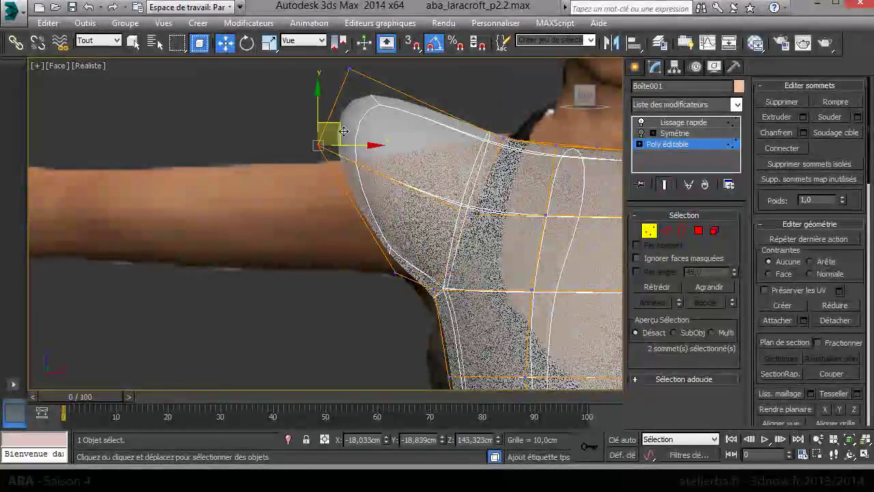
drag(331, 134, 428, 200)
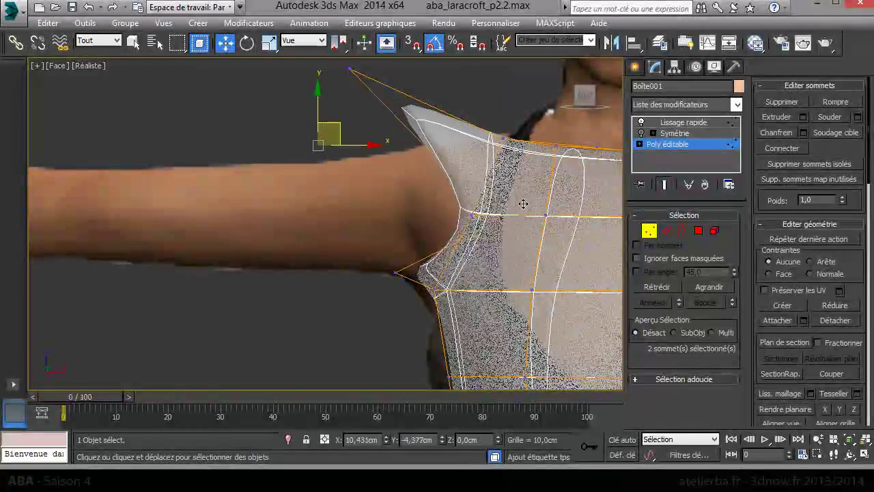
drag(428, 200, 398, 208)
drag(318, 51, 317, 59)
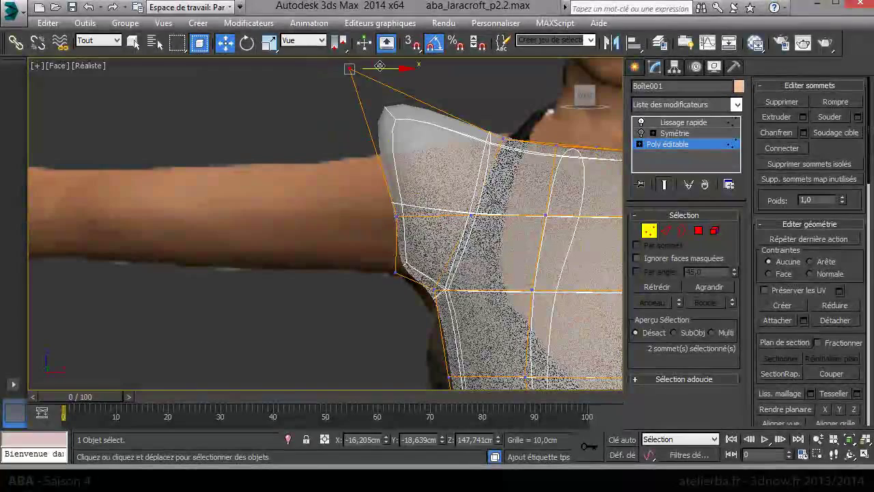
drag(370, 63, 426, 146)
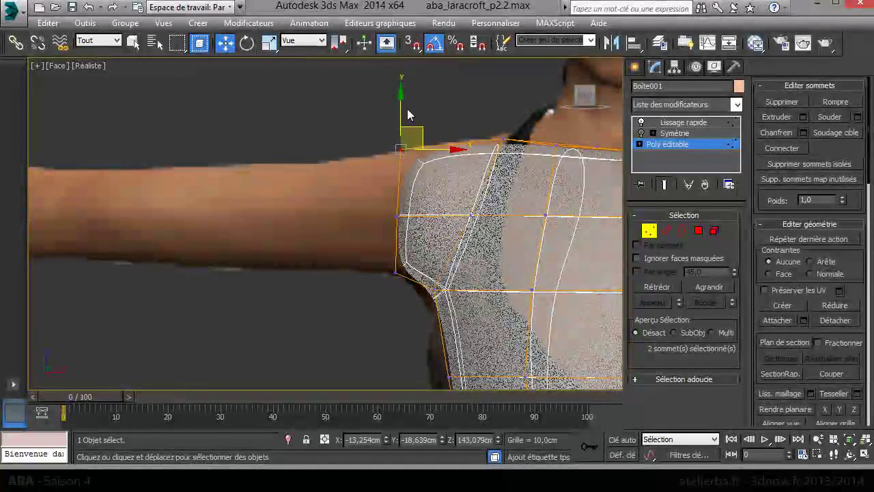
drag(404, 104, 403, 101)
click(503, 140)
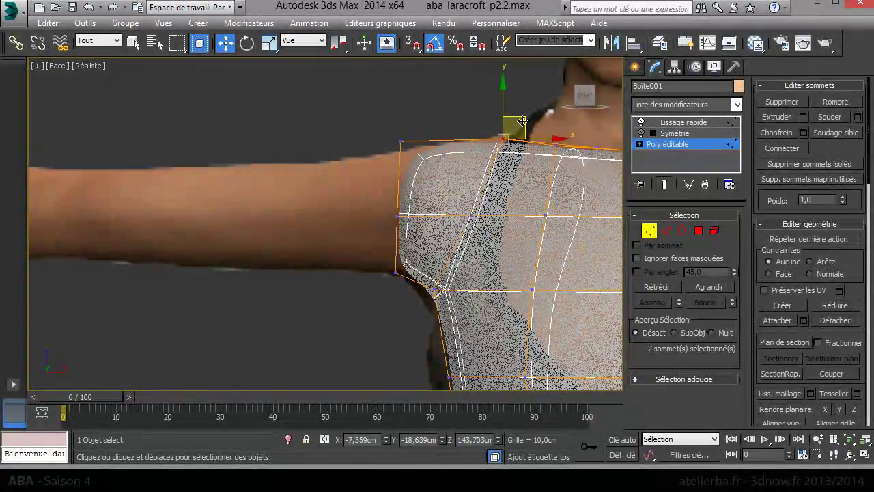
drag(504, 109, 505, 99)
Scale the arm-opening vertex column on X into a straight vertical edge
middle_drag(468, 163, 351, 183)
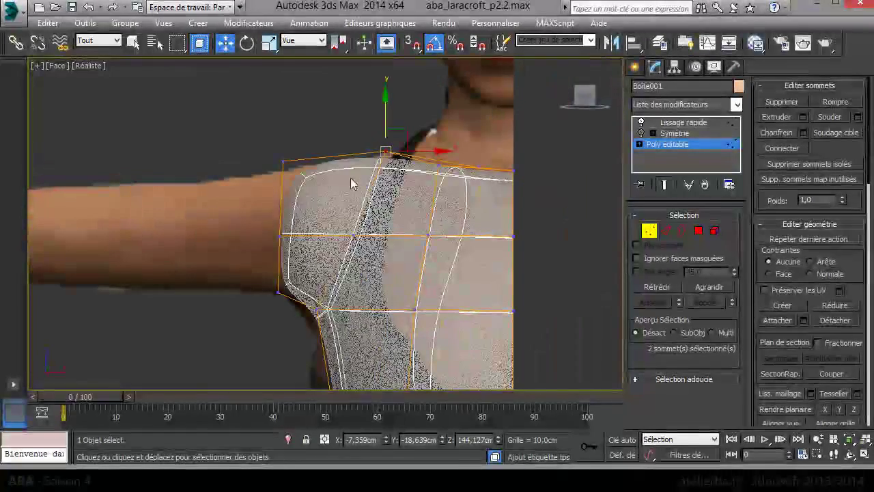
middle_drag(288, 210, 298, 204)
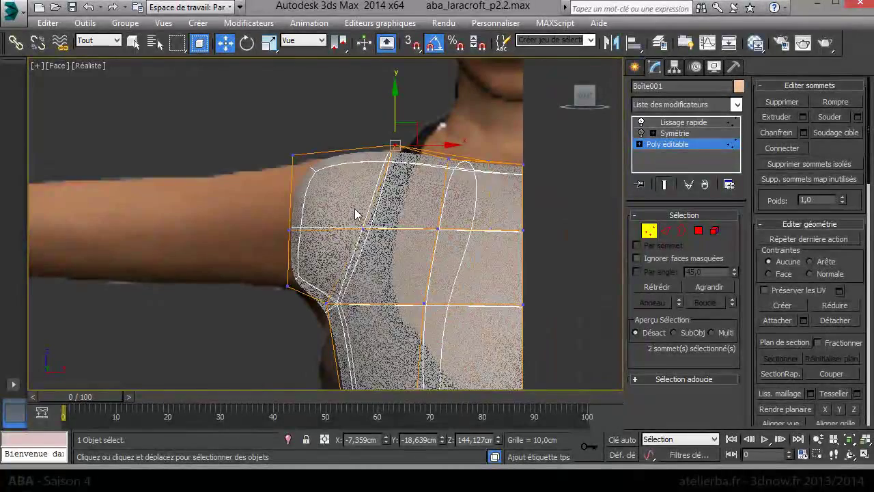
middle_drag(356, 213, 410, 148)
drag(319, 100, 337, 254)
right_click(277, 174)
click(315, 214)
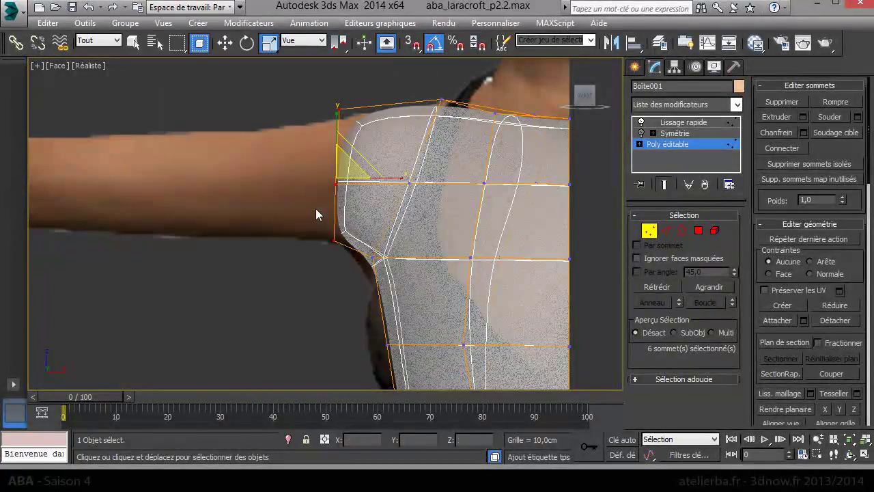
drag(400, 181, 322, 180)
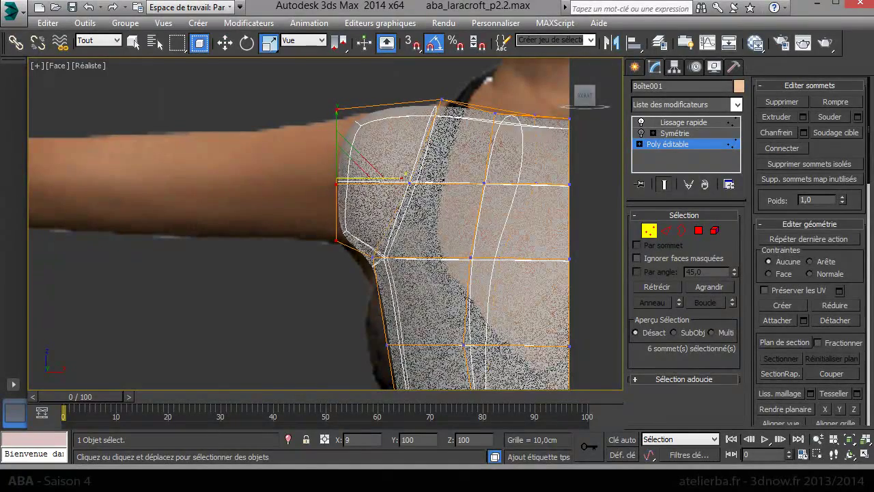
Extrude the two arm-opening polygons outward to start the arm
click(714, 231)
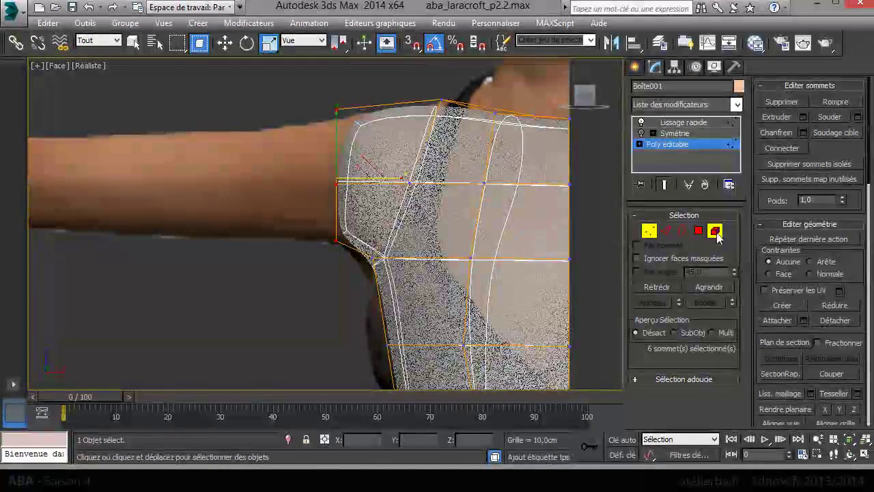
right_click(248, 184)
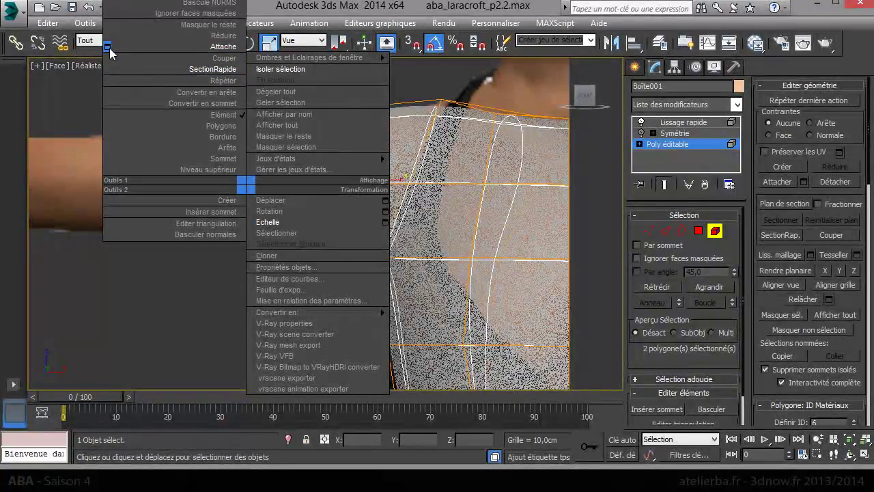
click(713, 234)
click(697, 230)
right_click(80, 159)
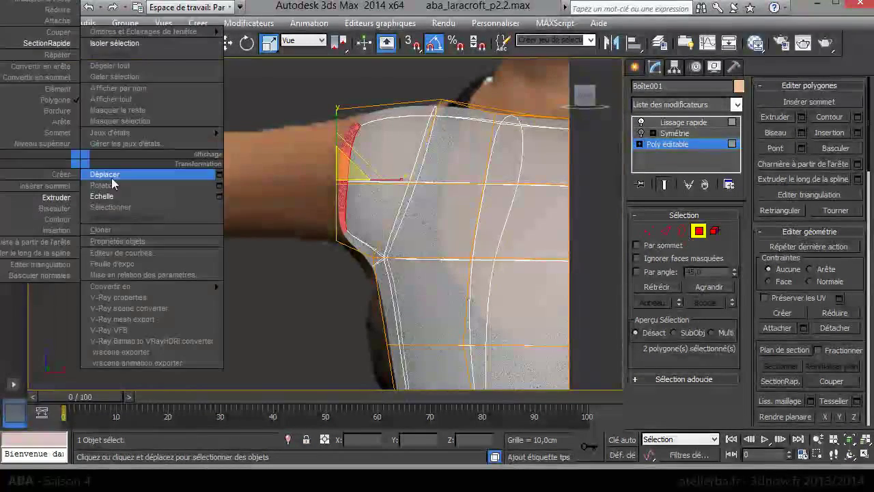
click(48, 197)
right_click(447, 277)
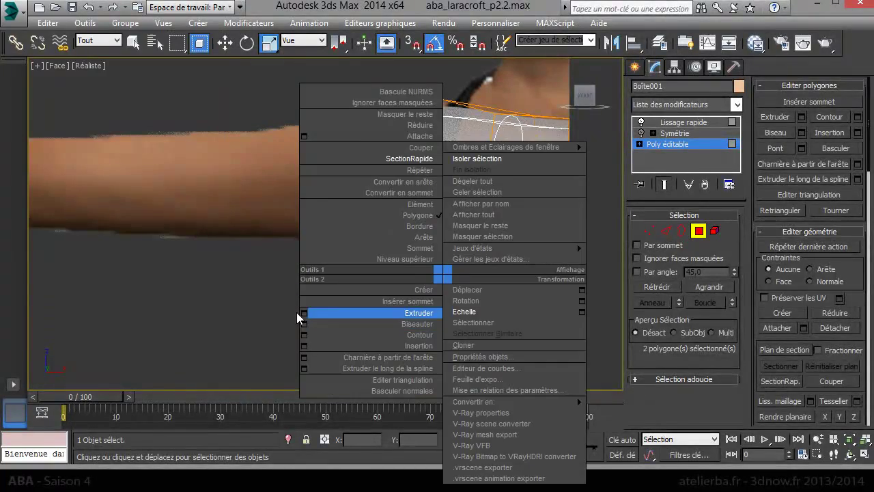
click(296, 311)
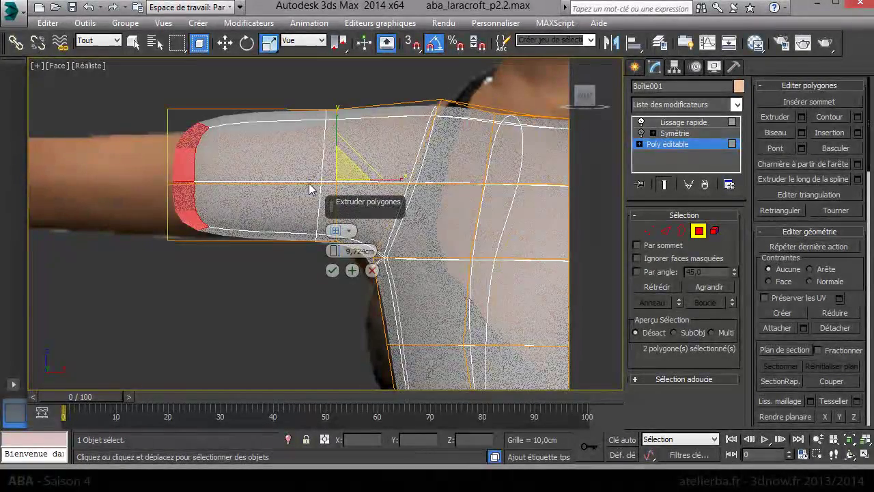
click(332, 270)
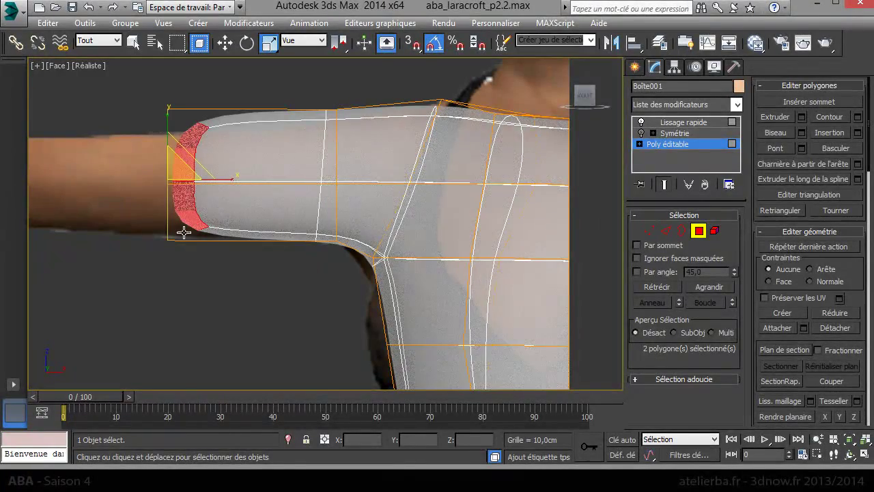
Extrude the arm's end faces further toward the wrist using Apply and Continue
middle_drag(182, 230, 308, 246)
right_click(308, 246)
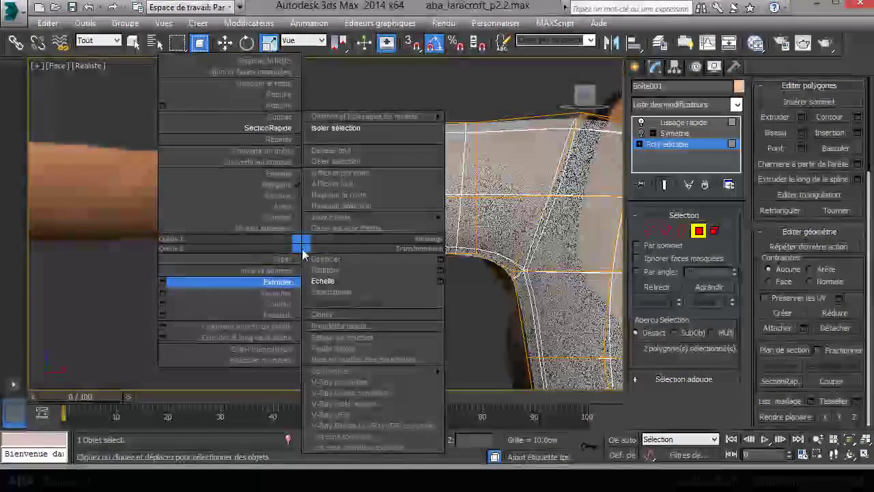
click(166, 289)
click(353, 271)
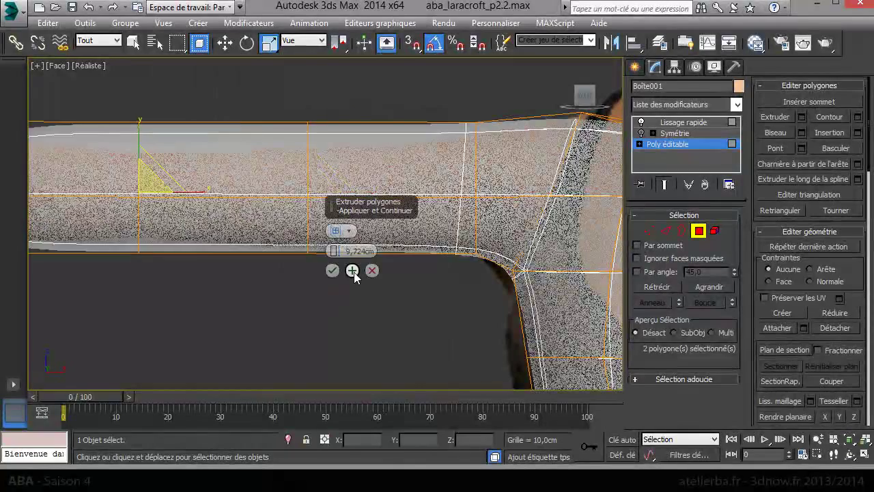
click(332, 271)
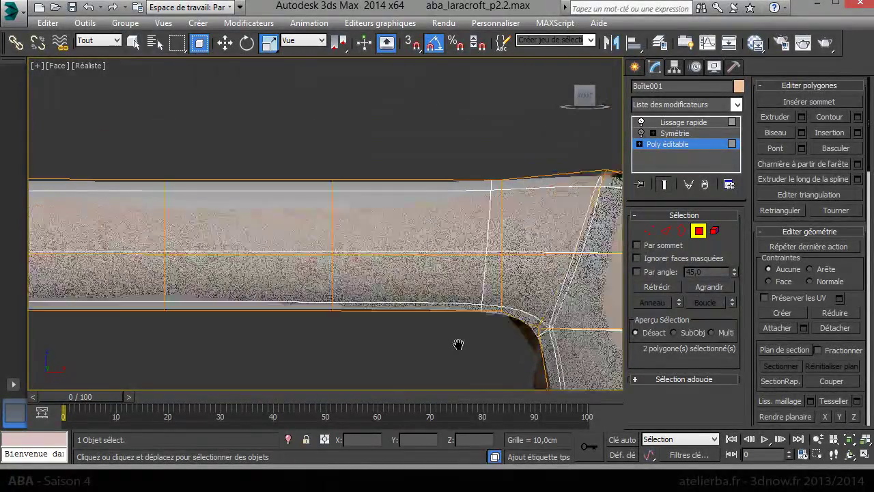
scroll(476, 293, down, 5)
scroll(497, 288, up, 5)
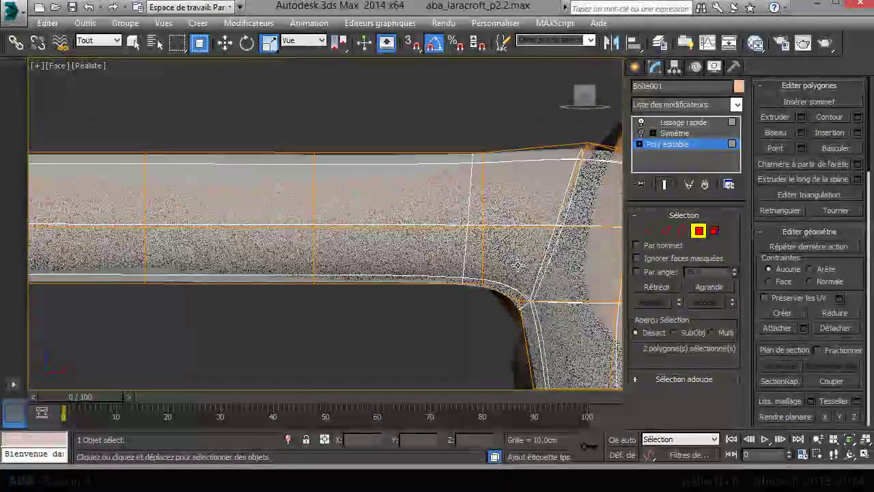
click(646, 233)
scroll(395, 226, down, 2)
Move the arm's top- and lower-edge vertices along the reference arm's outline
drag(325, 149, 355, 186)
drag(468, 188, 457, 144)
right_click(469, 151)
click(380, 211)
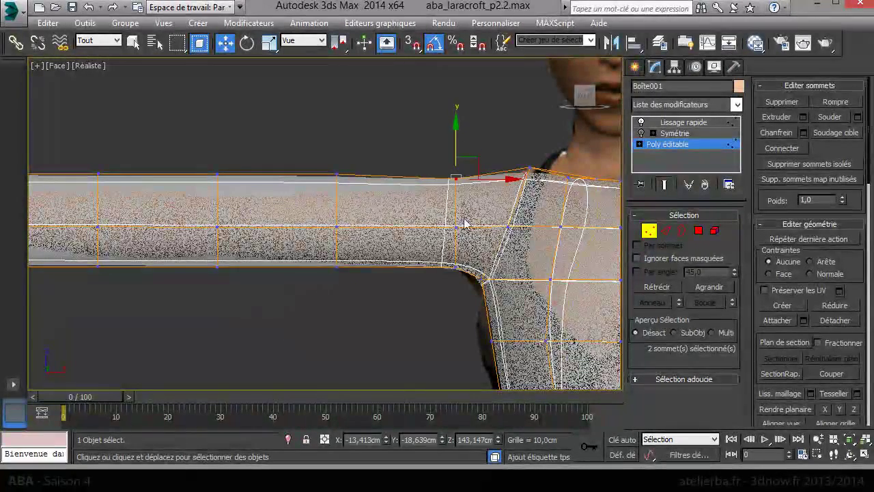
drag(307, 253, 362, 276)
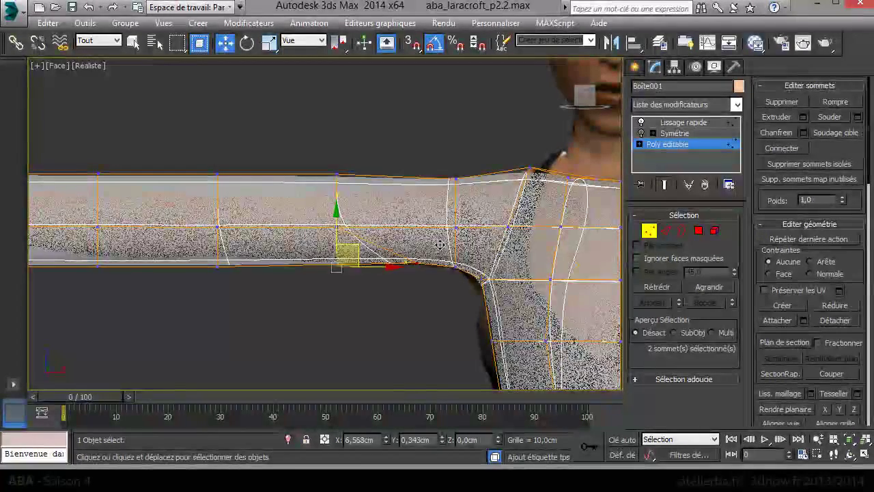
drag(341, 264, 421, 263)
drag(357, 218, 430, 207)
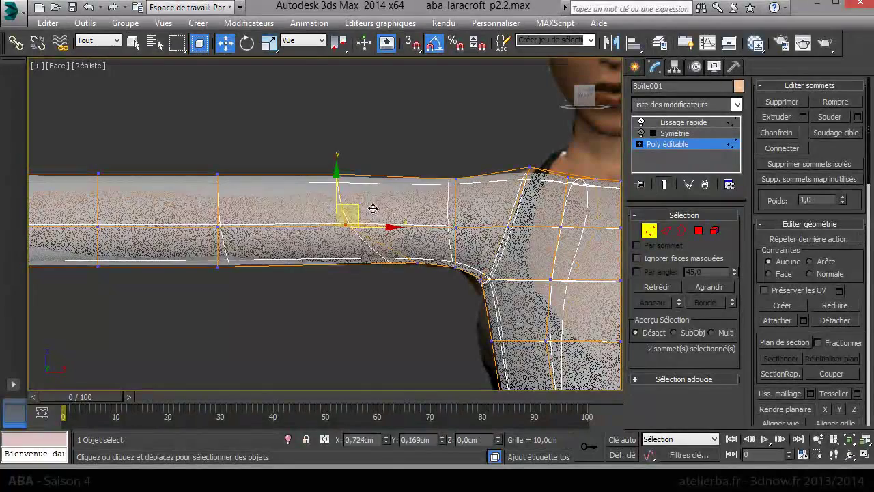
mouse_move(364, 190)
mouse_down()
mouse_move(352, 175)
mouse_move(433, 181)
mouse_move(415, 190)
mouse_up()
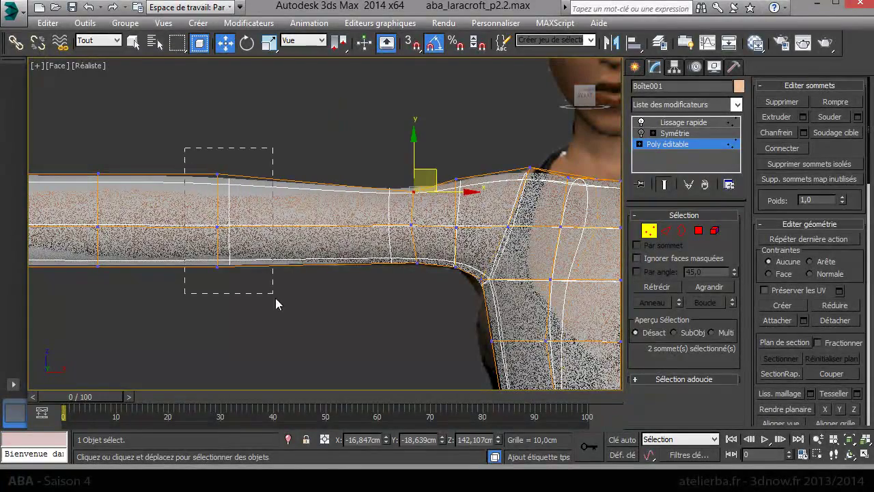
Scale a vertex column across the arm to adjust its thickness
drag(275, 297, 275, 297)
right_click(235, 220)
click(307, 254)
mouse_move(231, 230)
mouse_down()
mouse_move(228, 286)
mouse_move(242, 255)
mouse_move(266, 235)
mouse_move(282, 238)
mouse_move(284, 217)
mouse_up()
key(w)
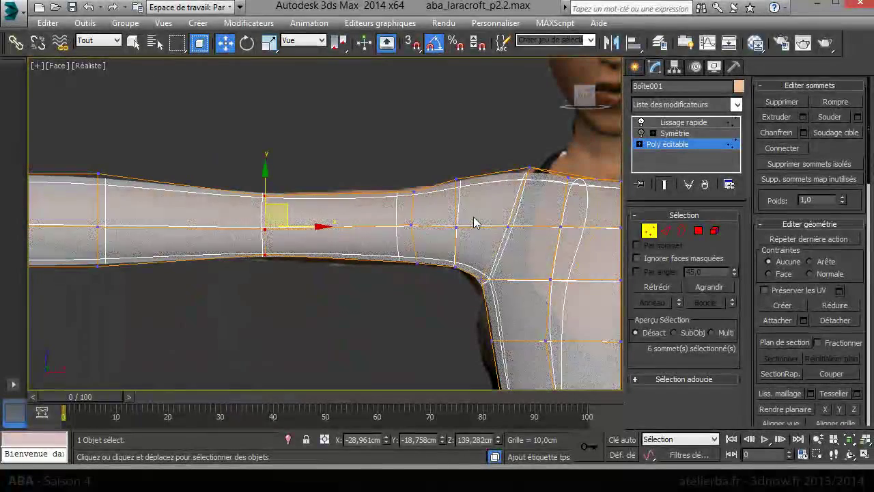
Switch the viewport to Shaded and pull the upper arm's lower vertex slightly down
click(94, 65)
click(151, 98)
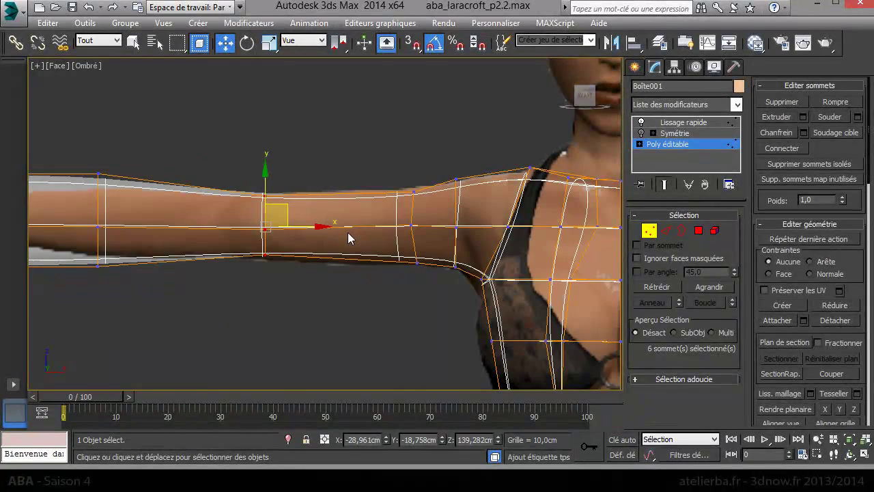
scroll(511, 192, up, 2)
scroll(511, 192, up, 3)
click(422, 196)
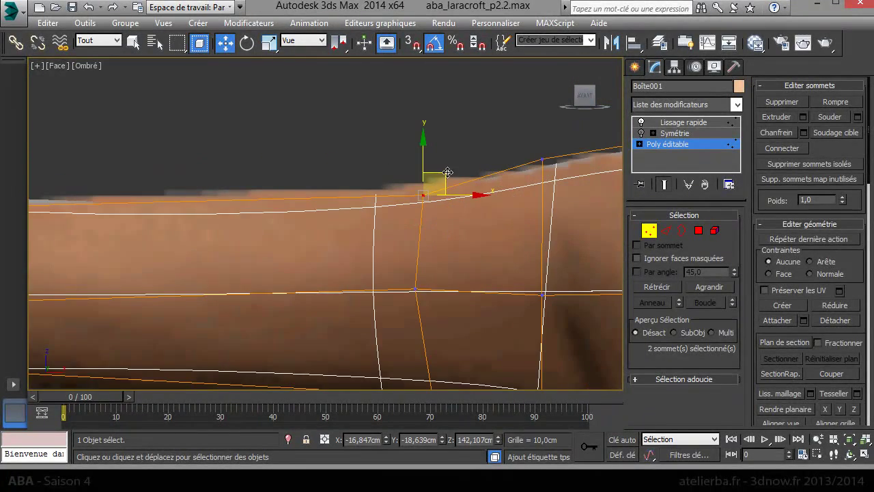
middle_drag(459, 228, 393, 126)
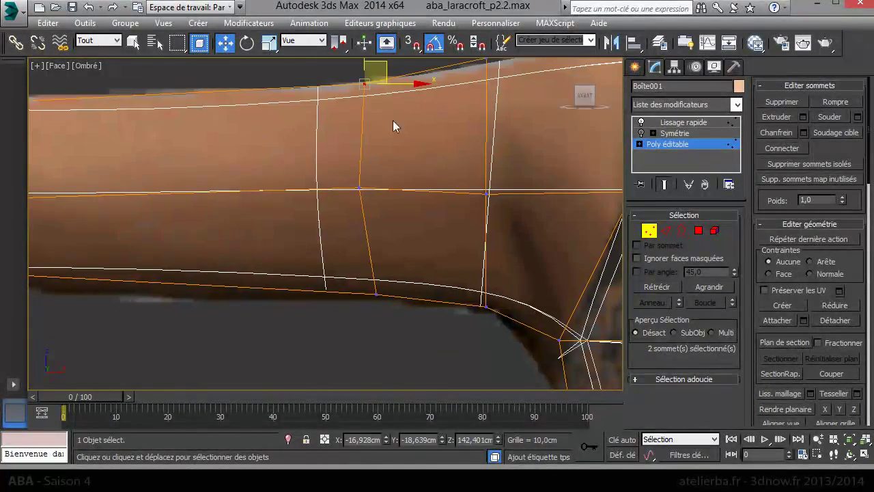
click(376, 294)
drag(379, 248, 380, 256)
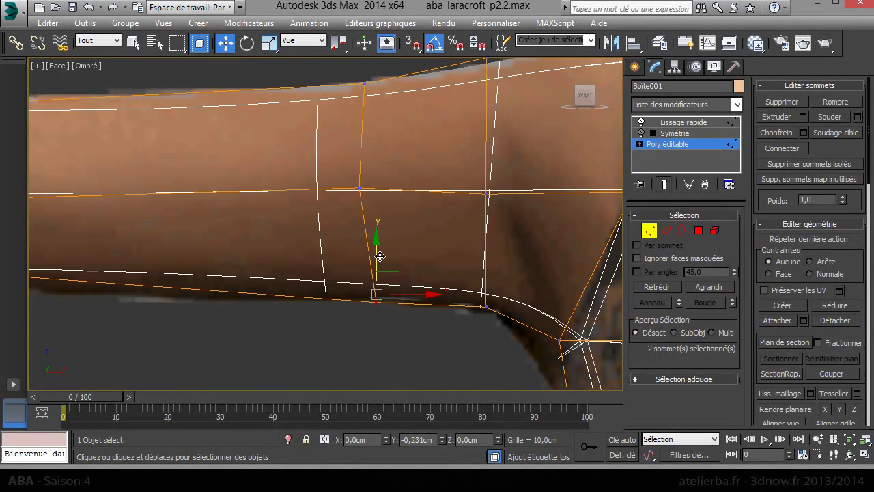
click(683, 122)
Freeze the body mesh and check the scene objects in Select by Name
right_click(297, 221)
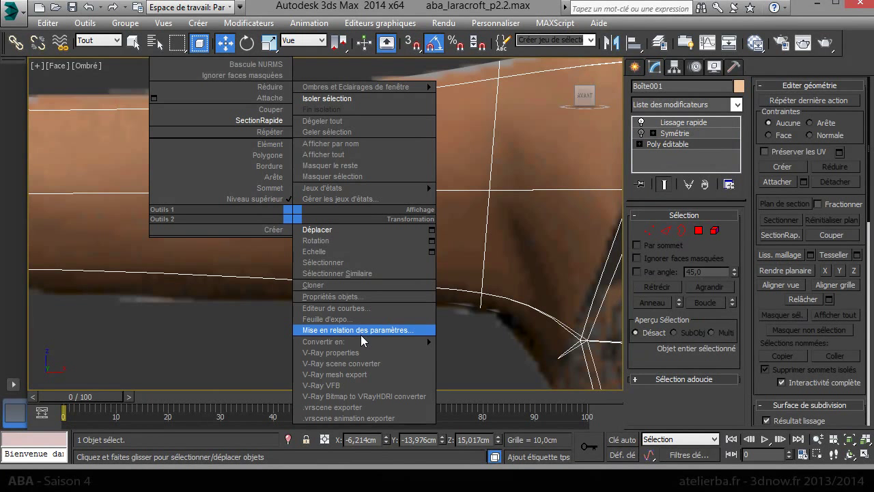
click(378, 132)
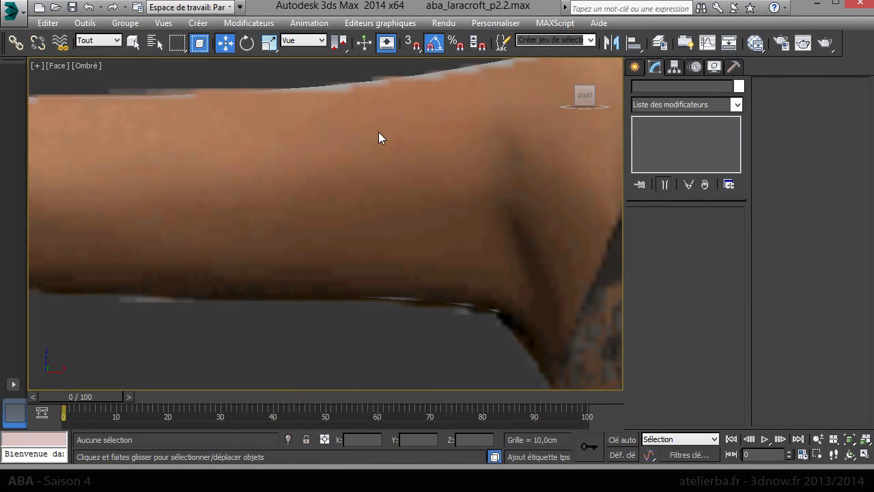
scroll(379, 171, down, 3)
scroll(361, 194, down, 3)
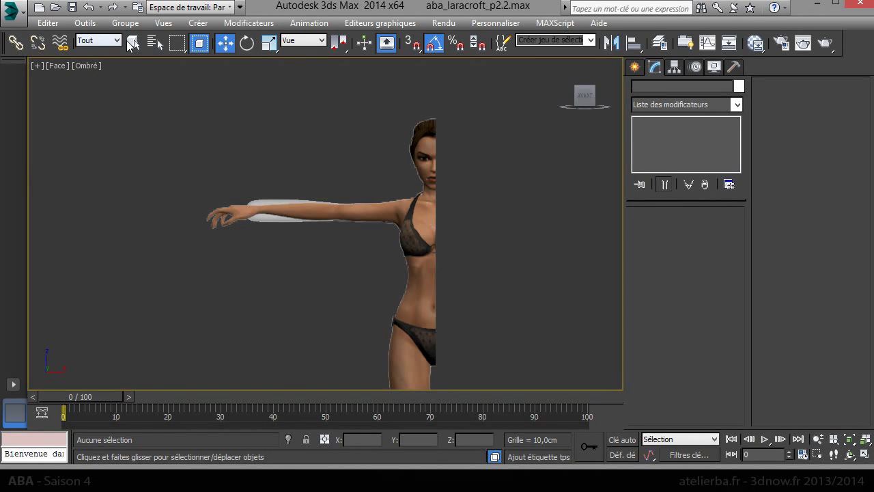
click(155, 44)
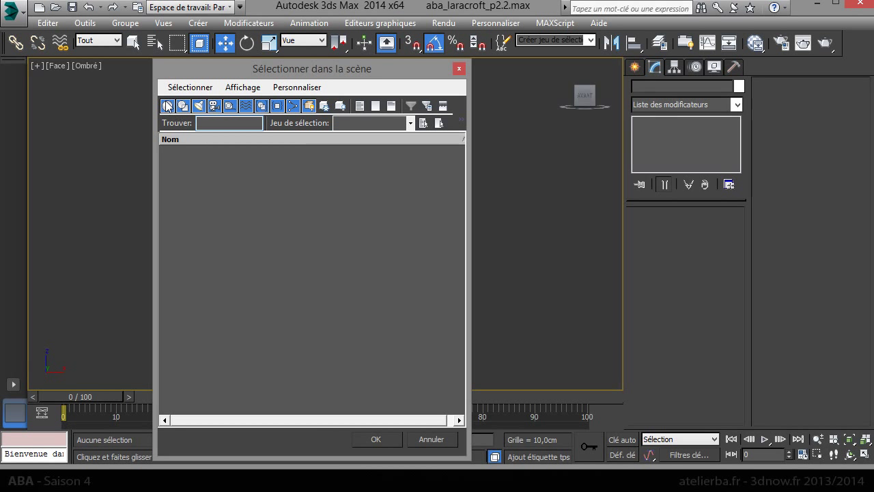
click(409, 439)
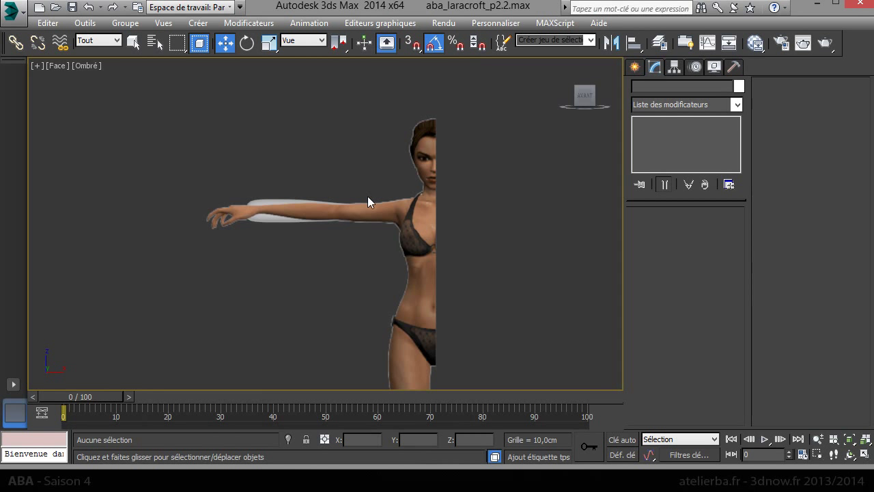
Unfreeze all objects and select the body mesh again
right_click(335, 266)
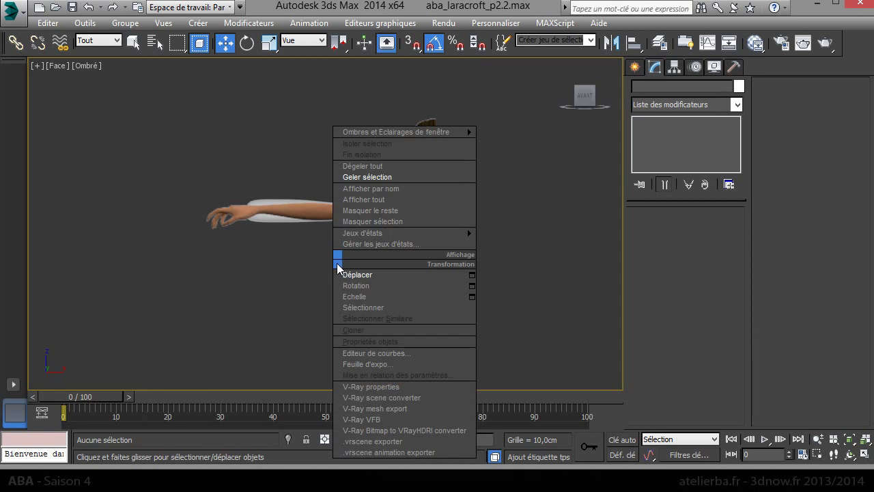
click(387, 168)
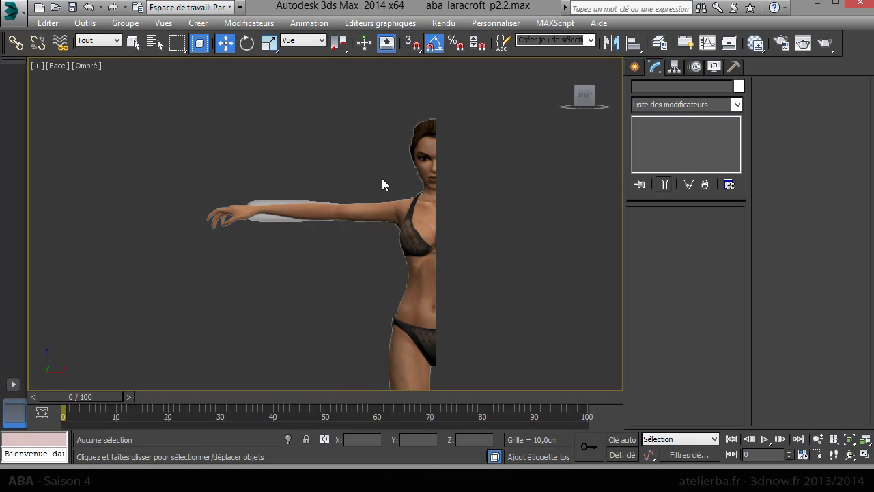
click(415, 241)
click(155, 42)
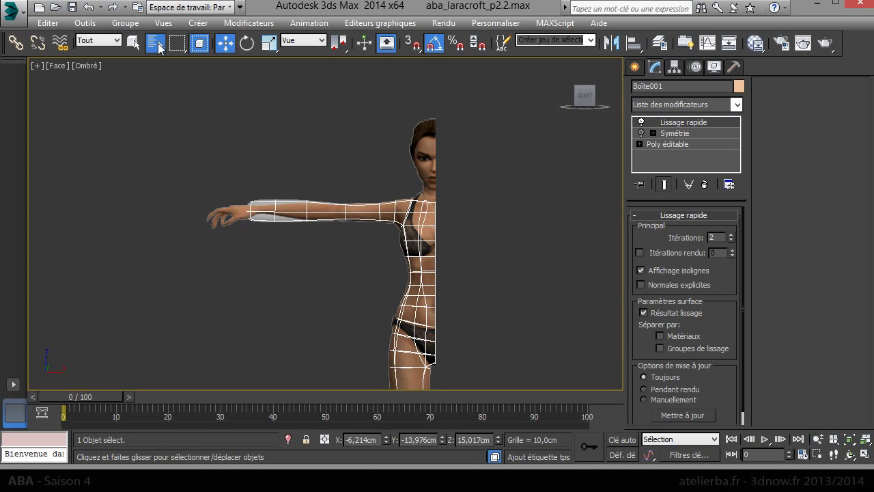
Select BP Back, BP Front and BP Left and switch off Never Degrade in their Object Properties
drag(192, 162, 201, 227)
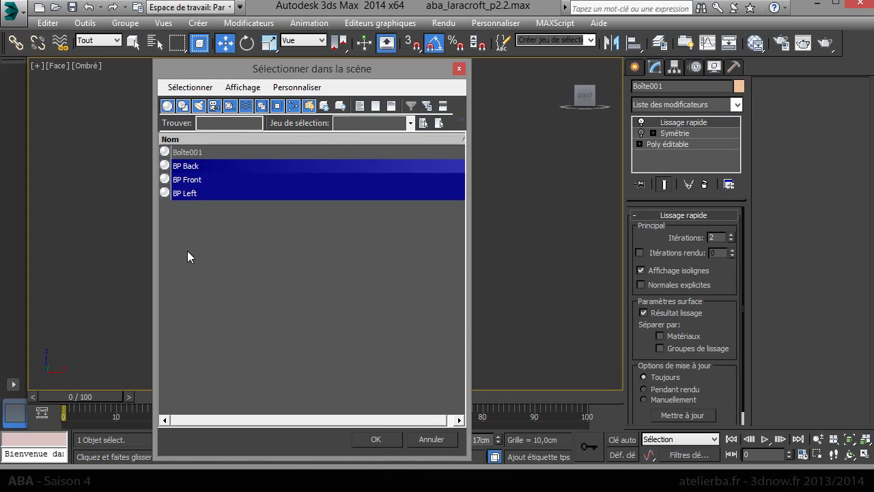
click(379, 443)
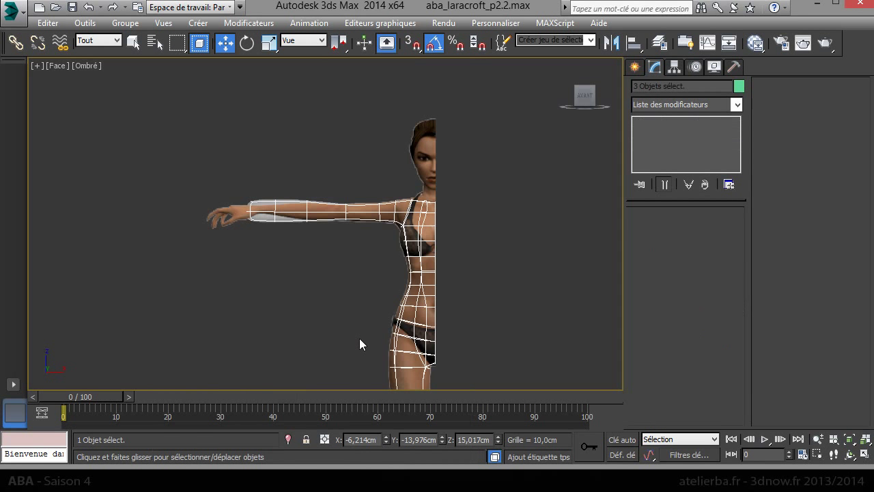
right_click(345, 206)
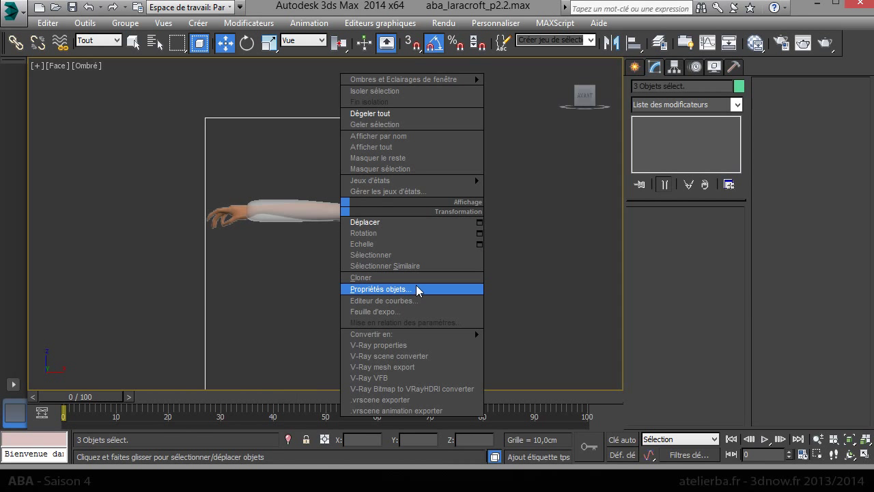
click(416, 287)
click(332, 343)
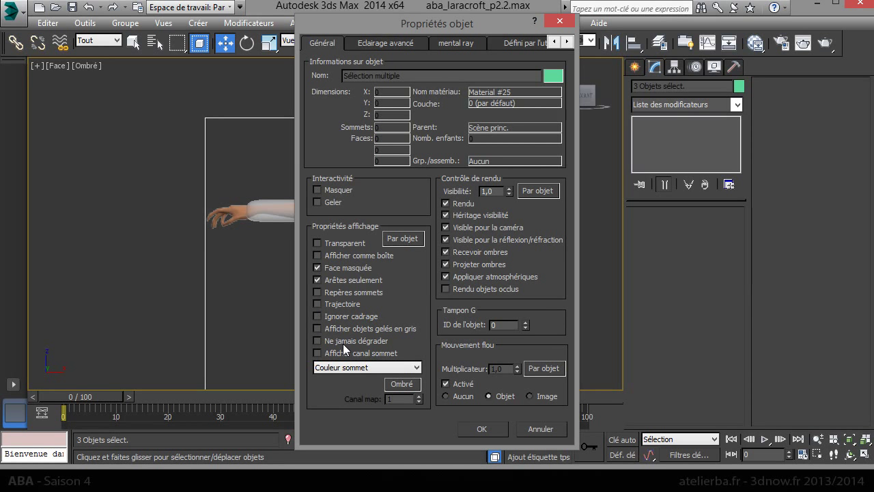
click(474, 427)
Freeze the three reference planes and reselect the body mesh
right_click(362, 294)
click(398, 211)
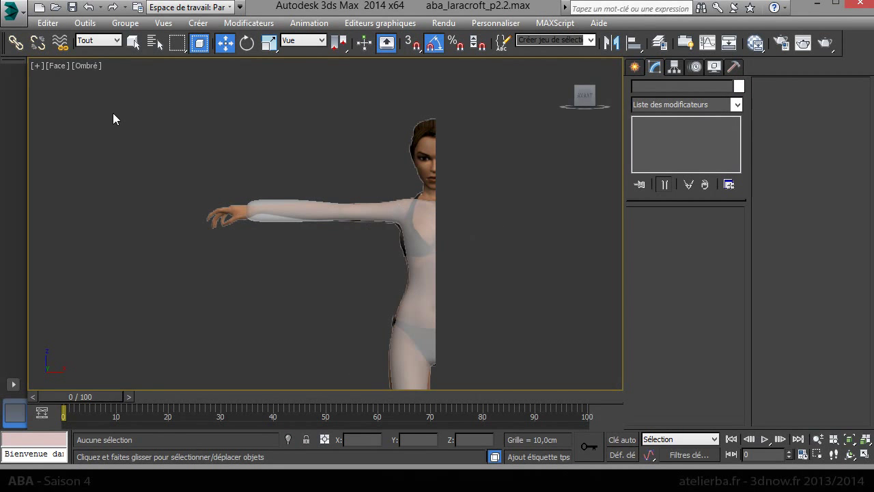
click(342, 219)
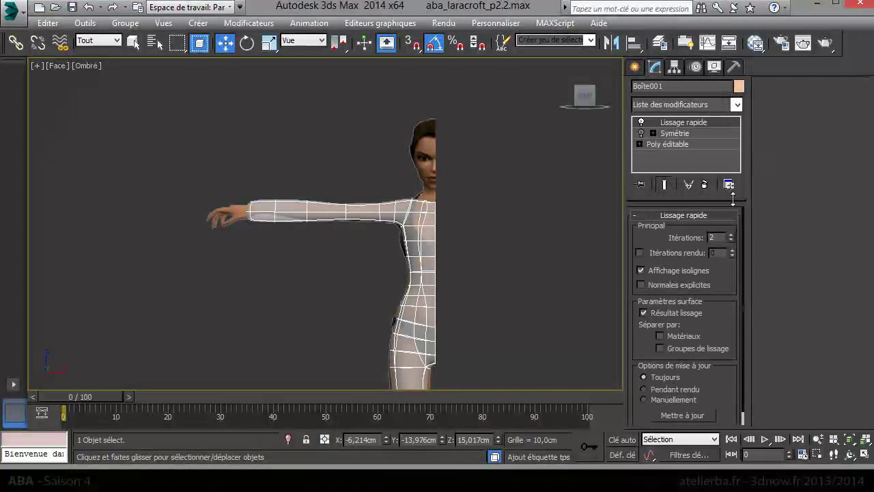
Slide a six-vertex forearm ring along the arm and scale it down to narrow the forearm
click(666, 144)
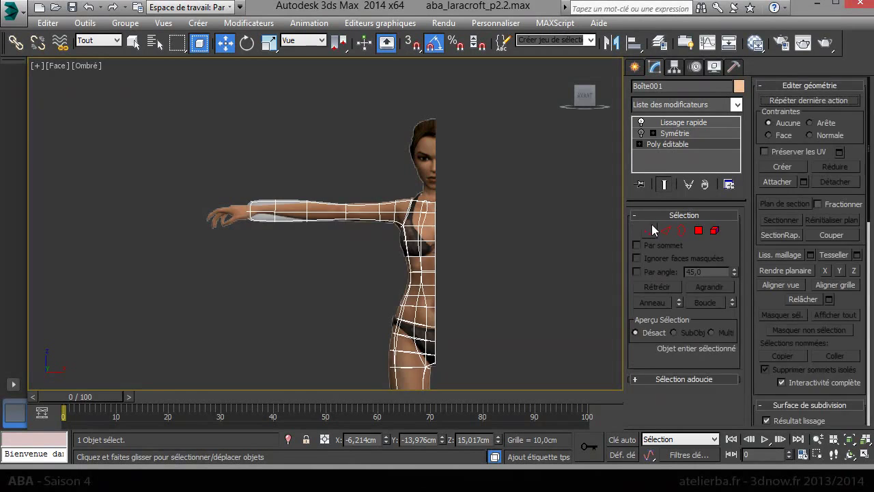
scroll(351, 193, up, 5)
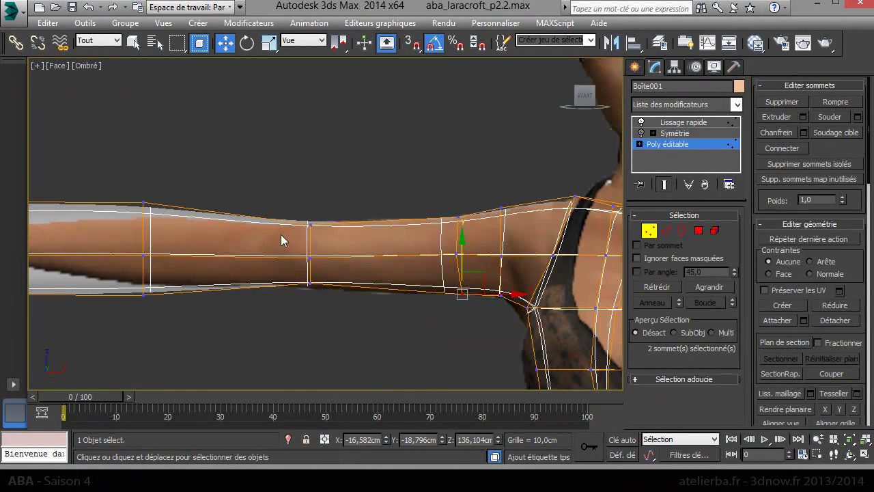
middle_drag(280, 234, 341, 243)
drag(183, 186, 218, 230)
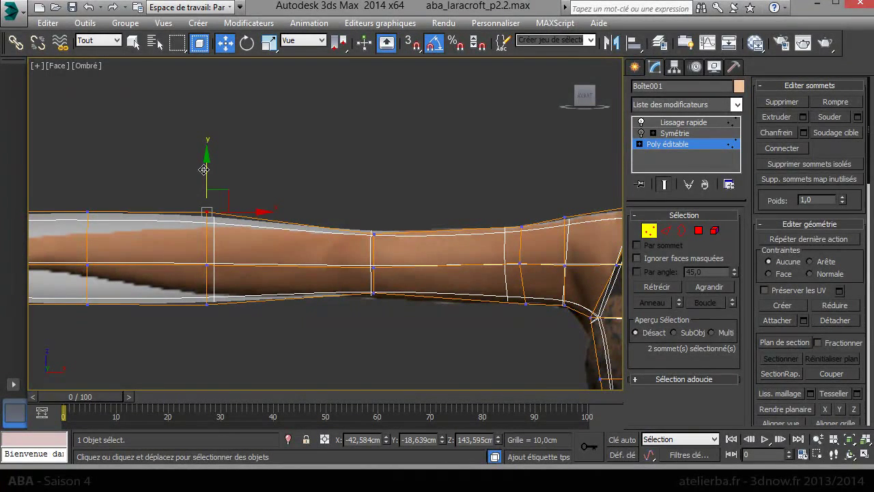
drag(240, 361, 240, 361)
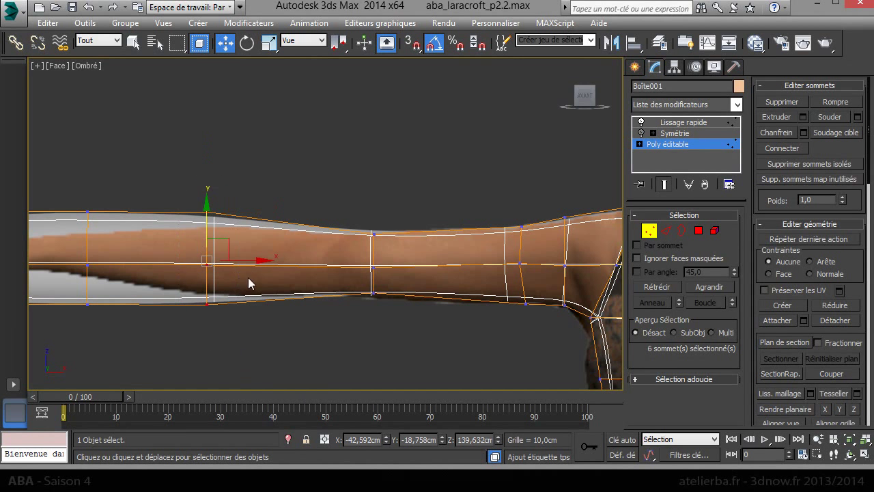
drag(248, 262, 364, 296)
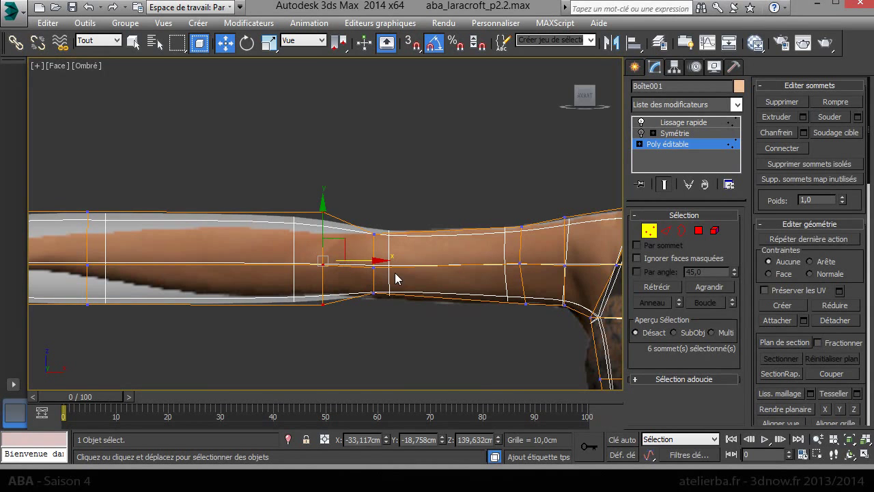
right_click(332, 225)
click(369, 262)
drag(337, 248, 336, 281)
Move the middle forearm ring toward the wrist and scale it narrower
middle_drag(335, 281, 435, 266)
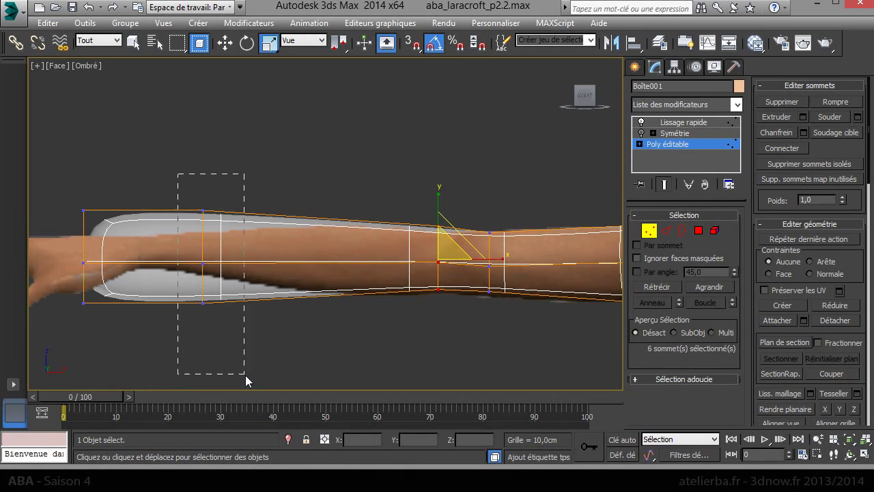
drag(245, 380, 245, 380)
right_click(208, 258)
click(264, 266)
drag(270, 267, 304, 268)
right_click(367, 273)
click(390, 310)
mouse_move(357, 254)
mouse_down()
mouse_move(360, 279)
mouse_move(322, 274)
mouse_move(346, 261)
mouse_up()
right_click(342, 280)
click(361, 288)
Shrink the arm's end vertices into a thin wrist aligned with the reference wrist
drag(67, 195, 148, 344)
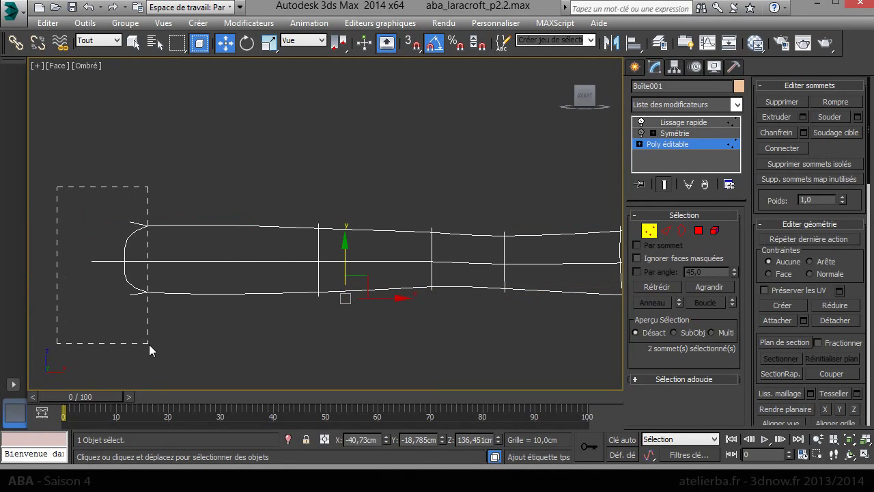
right_click(130, 290)
click(163, 322)
drag(93, 253, 99, 399)
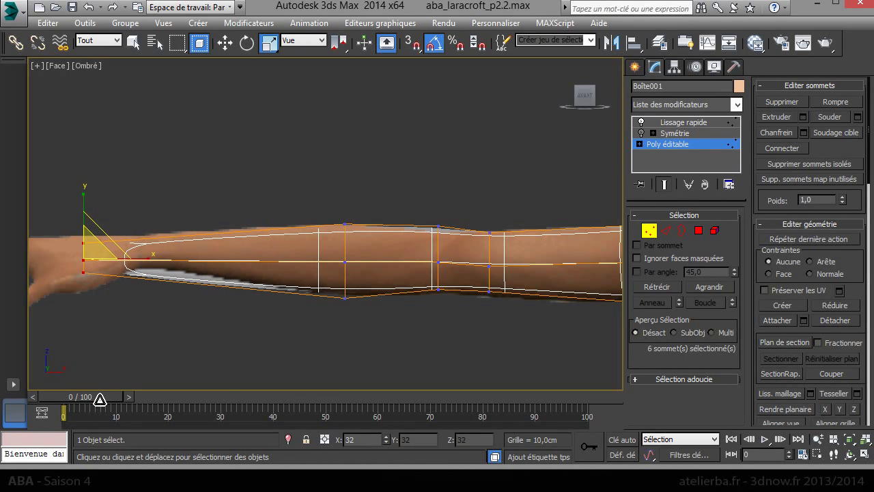
right_click(91, 287)
click(118, 290)
drag(110, 247, 161, 236)
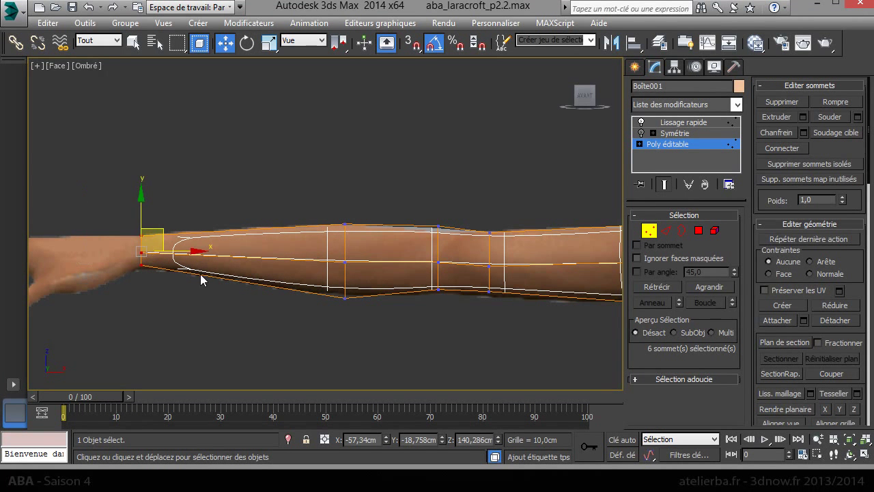
middle_drag(219, 275, 341, 282)
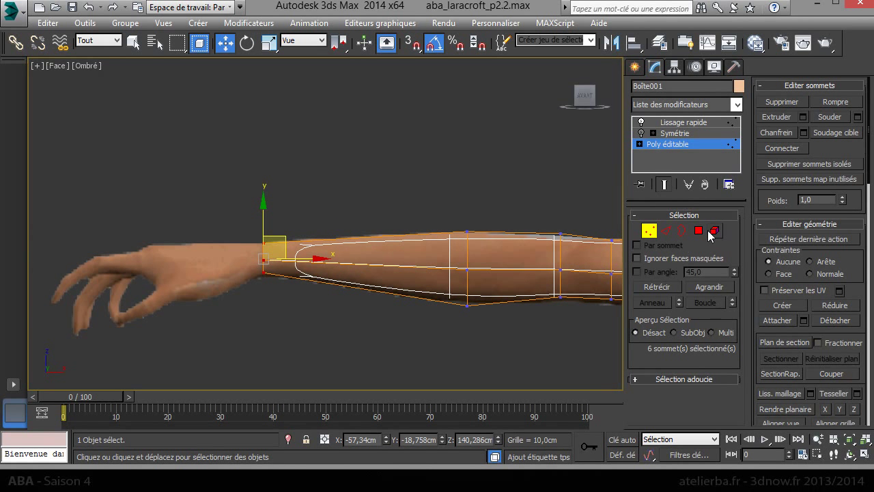
click(698, 231)
Extrude the wrist-end polygons a short 0.596 cm and check the arm in Perspective
right_click(272, 266)
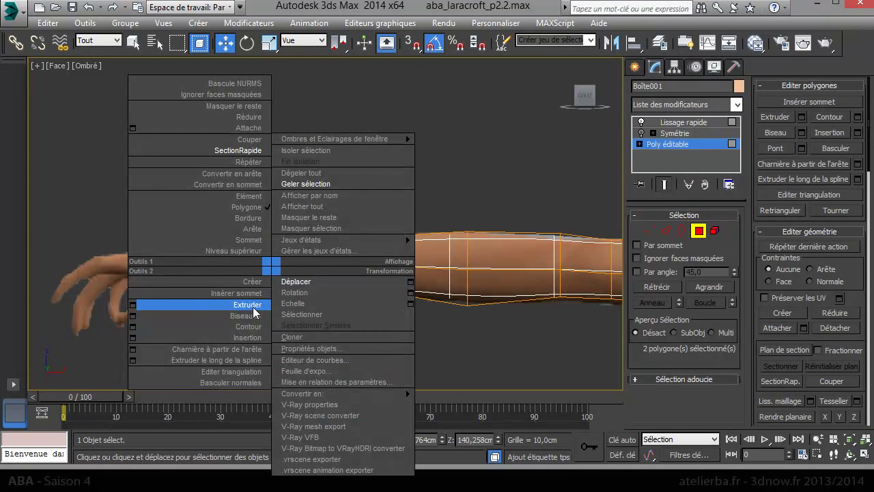
click(132, 304)
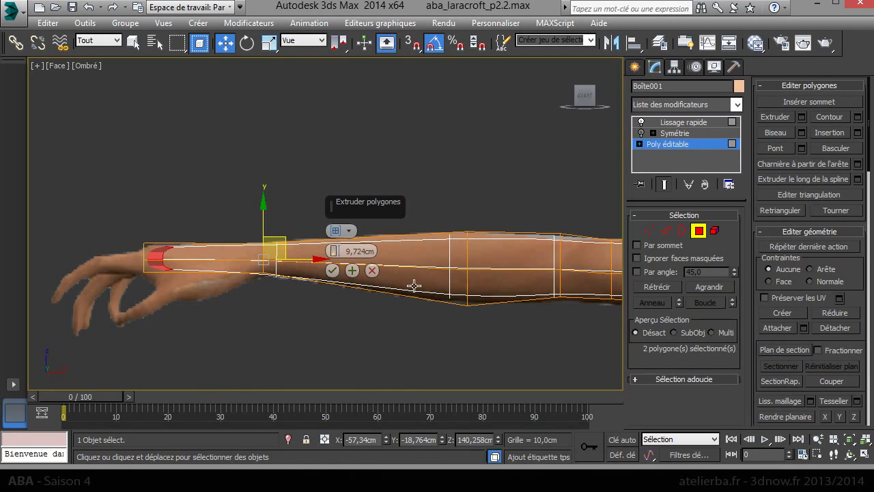
mouse_move(340, 257)
mouse_down()
mouse_move(348, 367)
mouse_move(343, 362)
mouse_up()
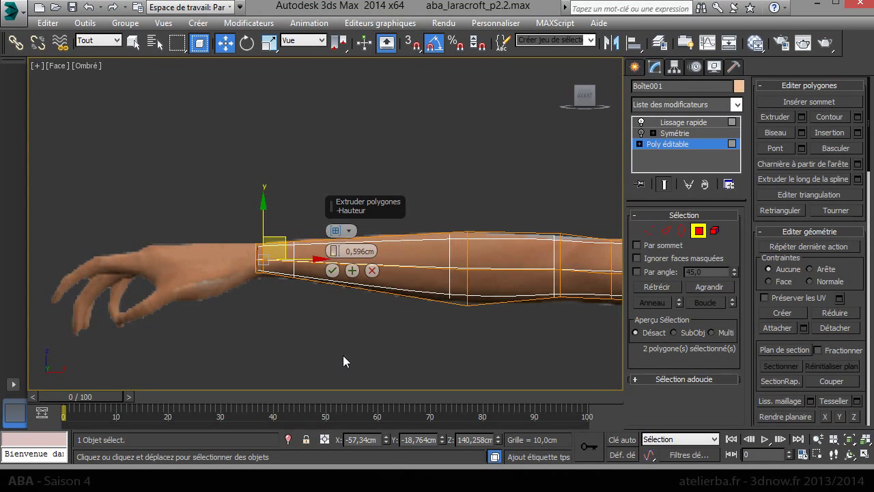
click(334, 271)
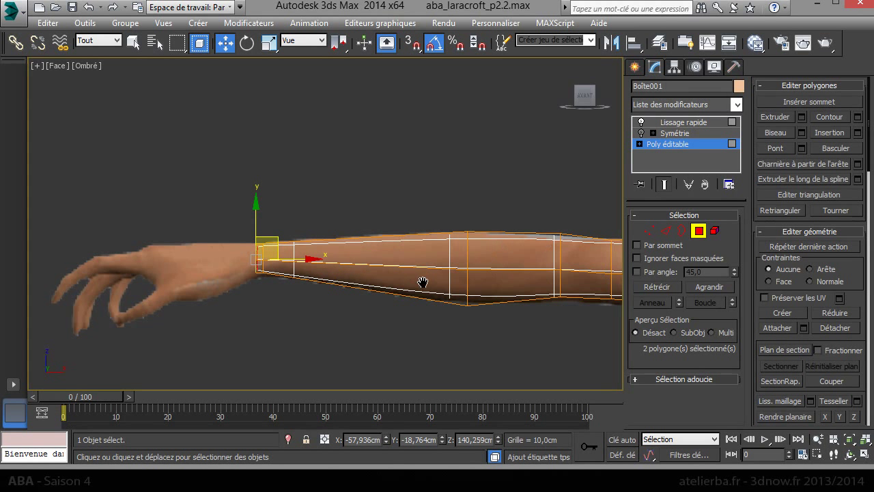
scroll(530, 271, up, 2)
middle_drag(498, 268, 275, 265)
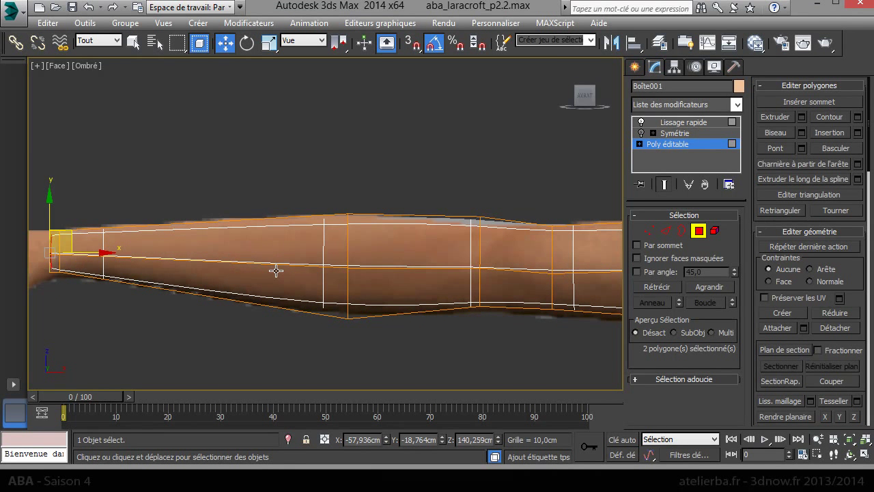
key(p)
scroll(321, 274, down, 4)
mouse_move(370, 248)
alt+middle_down()
mouse_move(444, 300)
mouse_move(512, 314)
mouse_move(464, 355)
alt+middle_up()
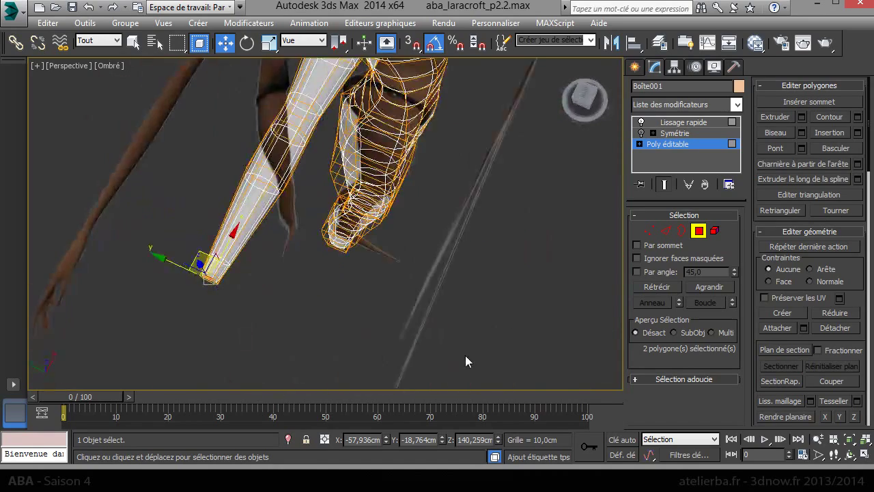
In Top view, select an upper-arm vertex ring and scale it narrower
key(t)
scroll(250, 243, up, 2)
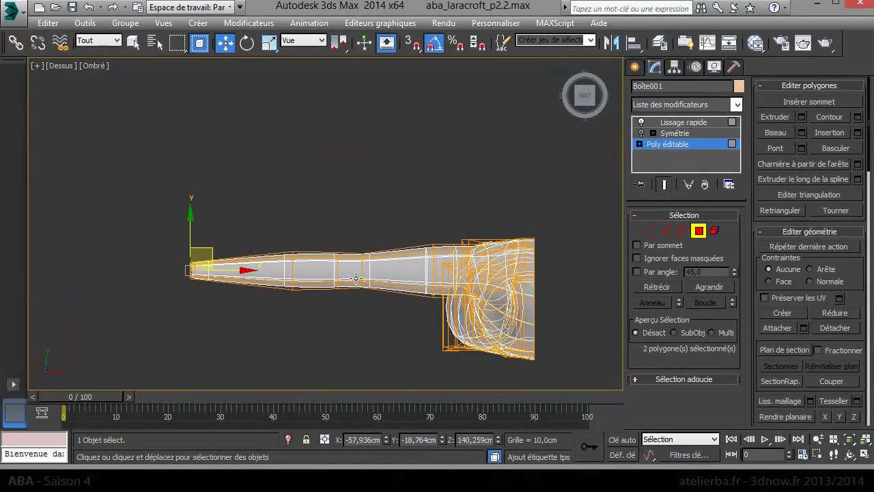
scroll(400, 264, up, 3)
scroll(307, 250, up, 1)
scroll(307, 263, up, 1)
scroll(306, 263, down, 1)
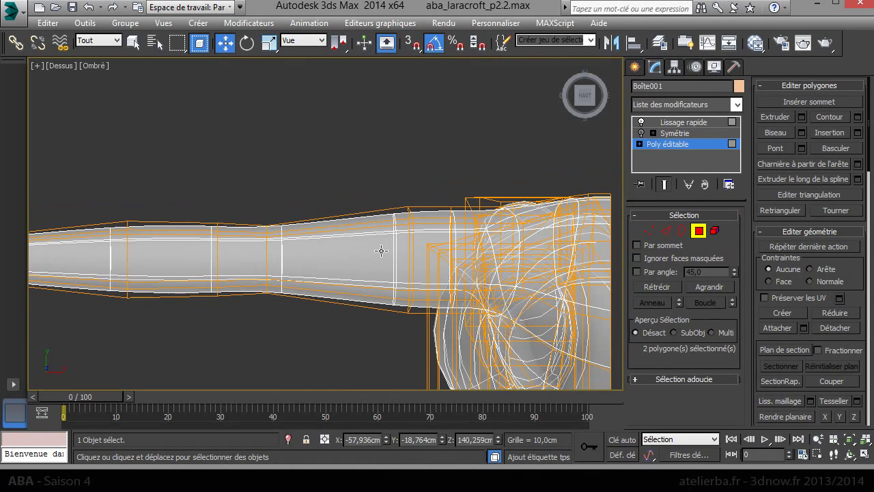
click(649, 232)
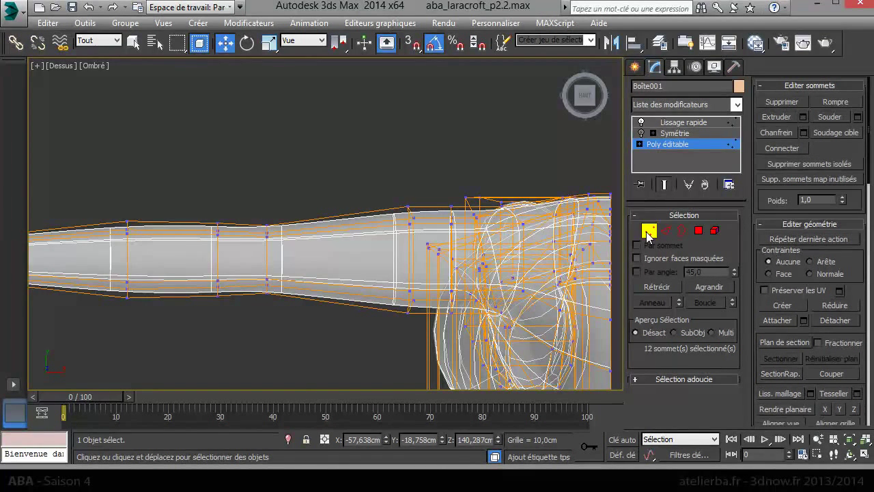
middle_drag(469, 257, 342, 252)
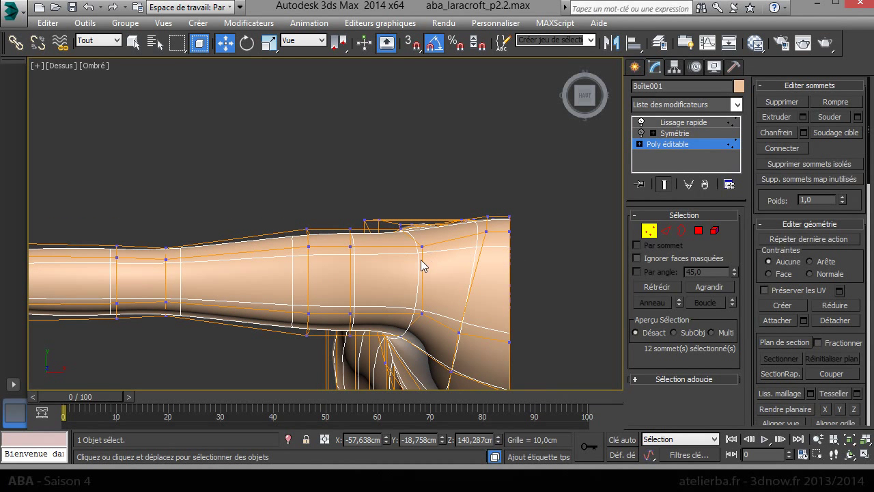
drag(290, 216, 323, 258)
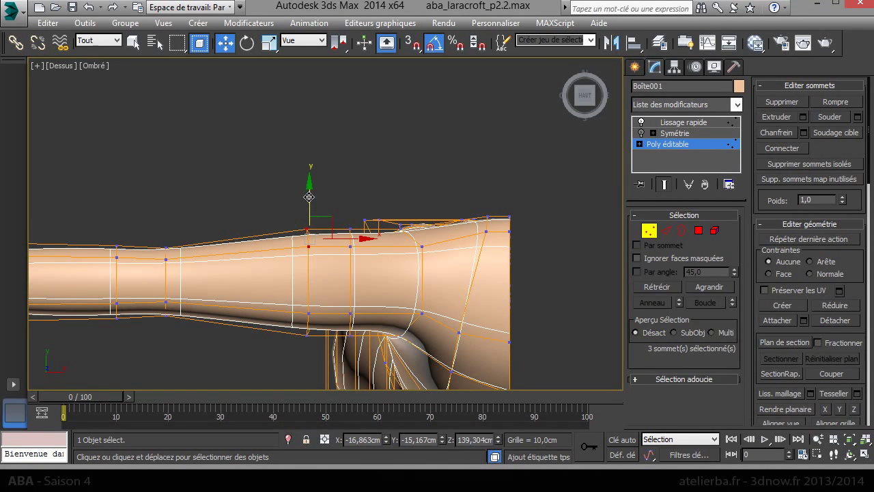
ctrl+drag(317, 343, 305, 306)
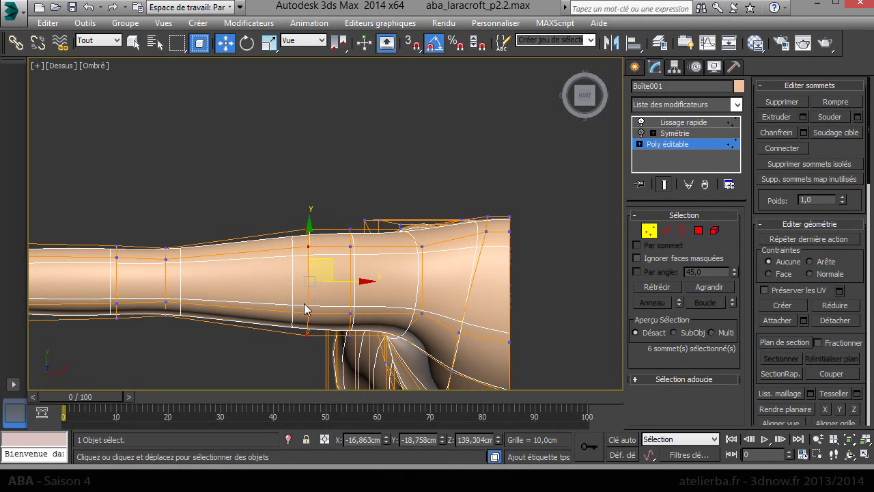
right_click(305, 306)
click(334, 335)
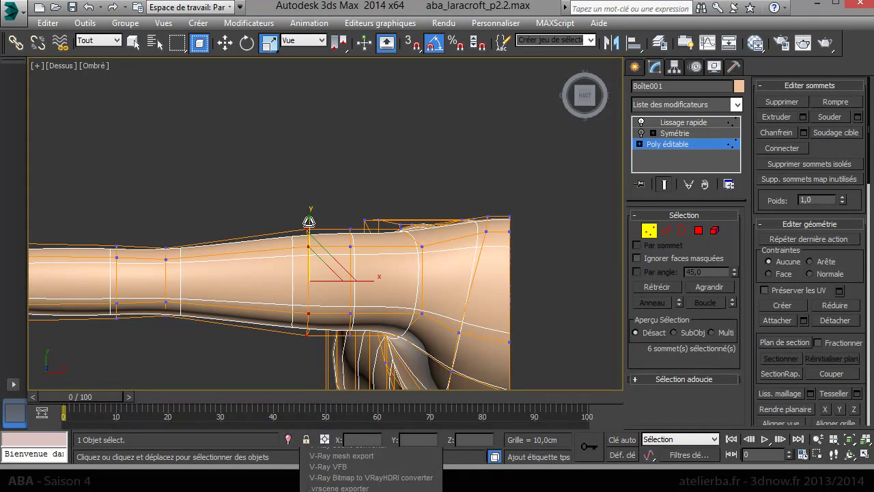
drag(311, 232, 309, 236)
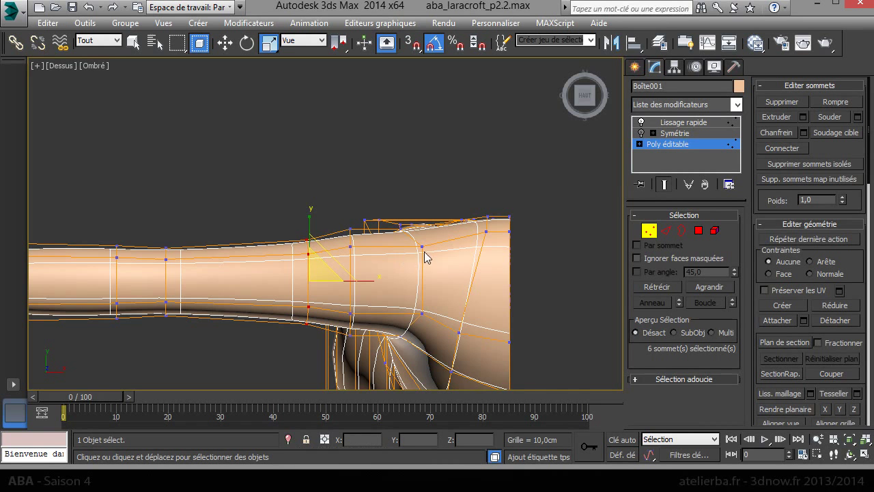
Move the neighbouring vertex rings to reshape the arm's lower edge
mouse_move(399, 266)
middle_down()
mouse_move(415, 220)
mouse_move(484, 195)
mouse_move(644, 217)
middle_up()
drag(407, 263, 420, 198)
right_click(418, 230)
click(497, 250)
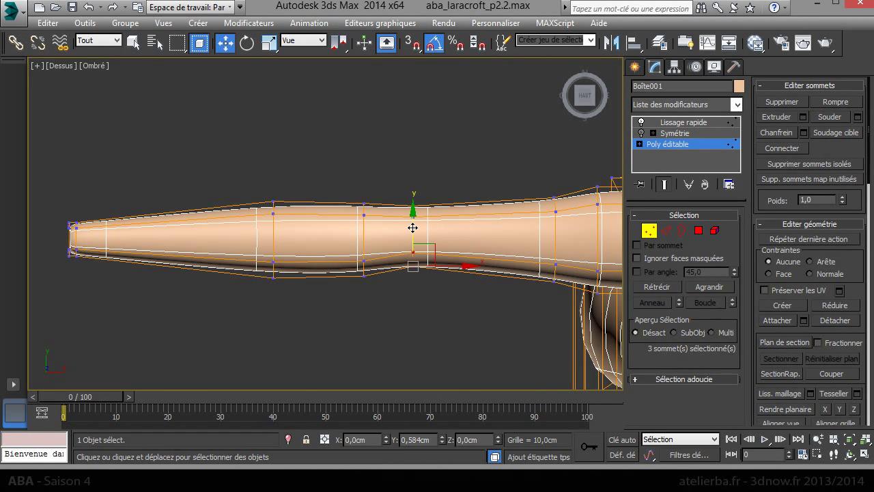
drag(355, 279, 374, 195)
drag(369, 236, 437, 254)
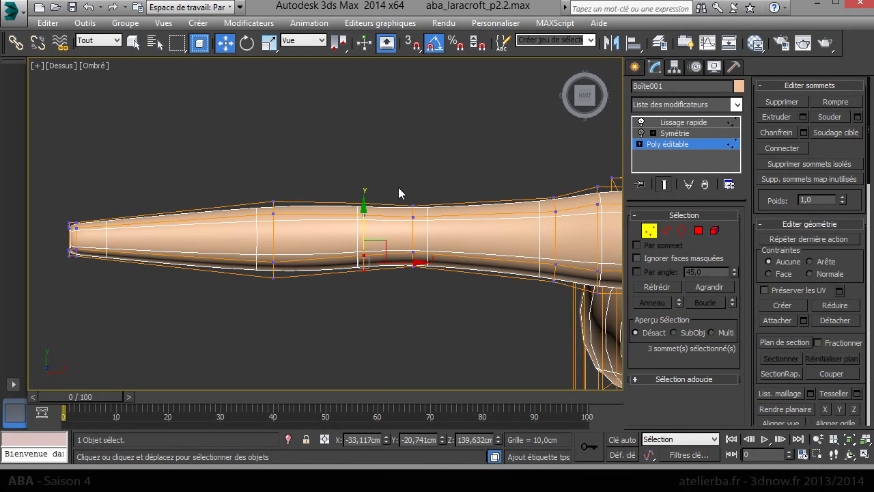
Use QuickSlice to cut a vertical edge loop across the upper arm
scroll(388, 221, up, 2)
scroll(385, 220, up, 4)
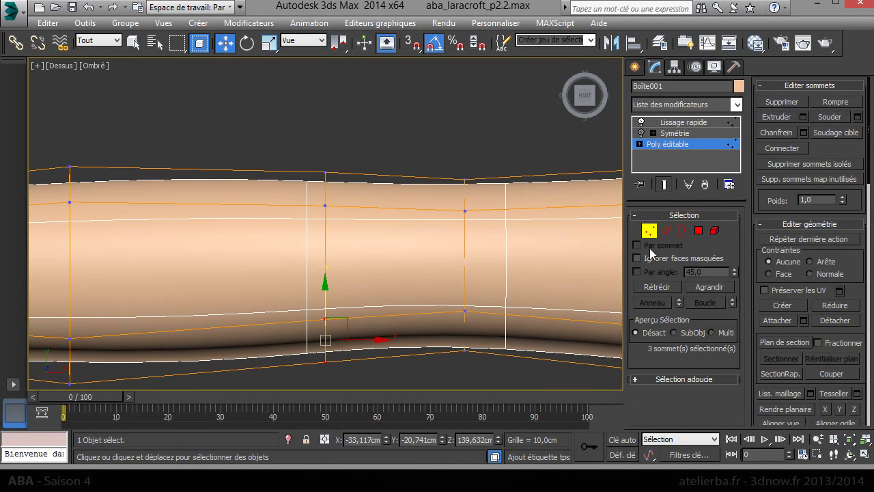
click(669, 232)
drag(427, 408, 422, 410)
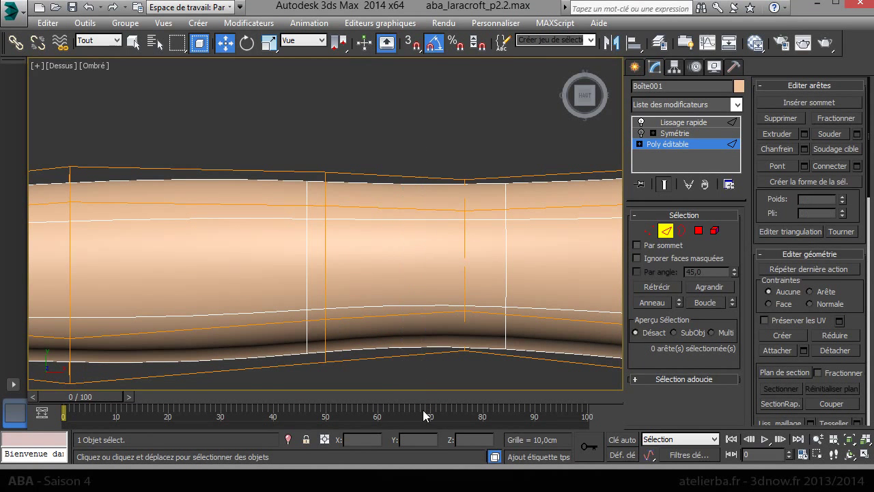
right_click(382, 119)
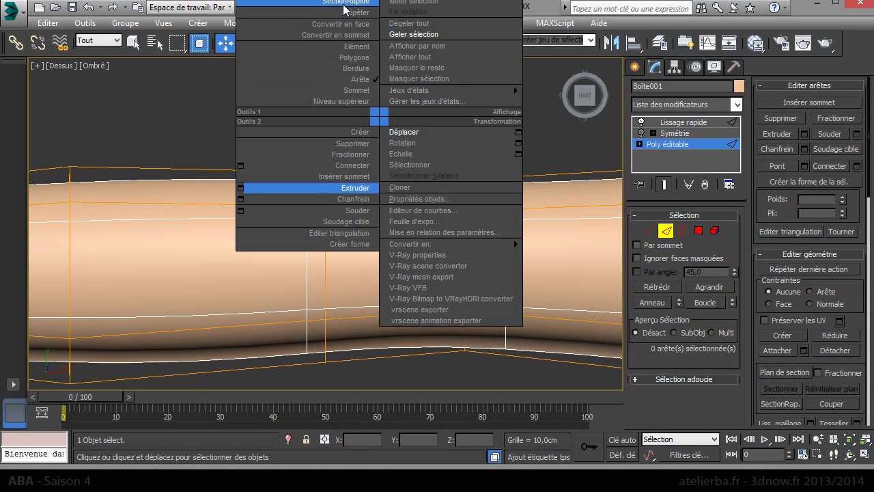
click(349, 3)
click(655, 233)
key(w)
right_click(406, 142)
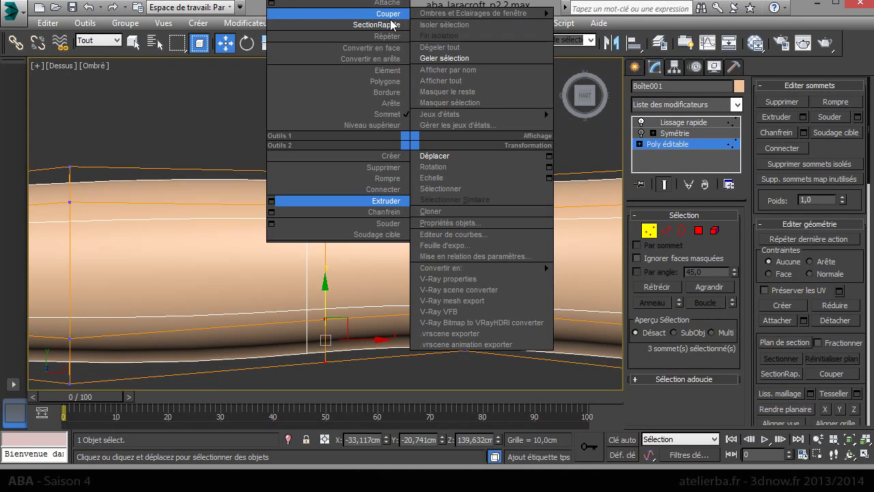
click(390, 25)
click(393, 144)
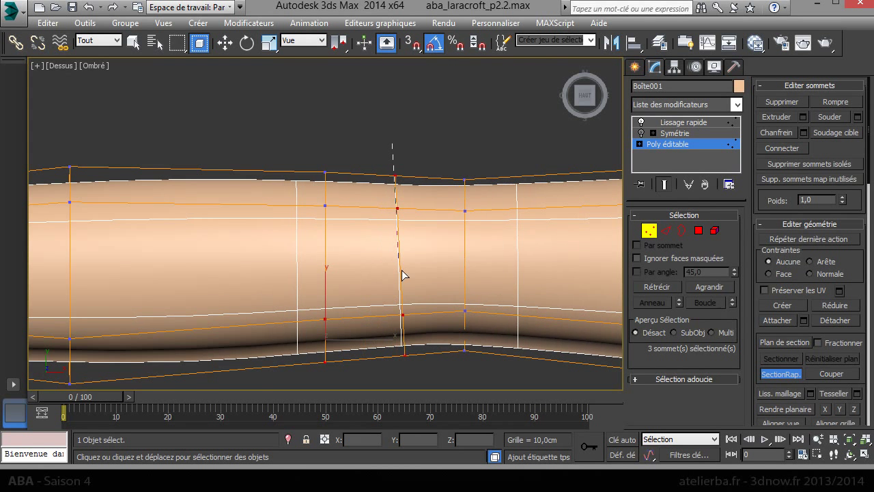
click(394, 393)
Raise an upper-edge forearm vertex, pinch the middle loop down, and nudge the next loop up
key(w)
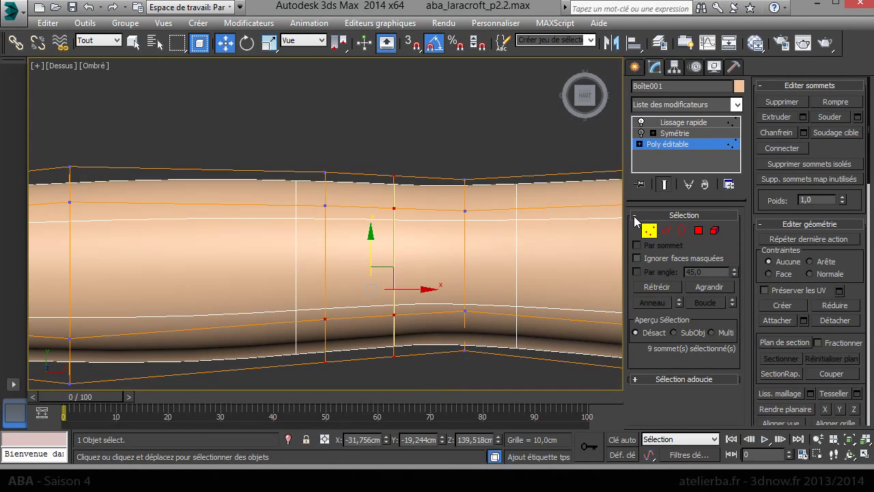
drag(377, 163, 402, 179)
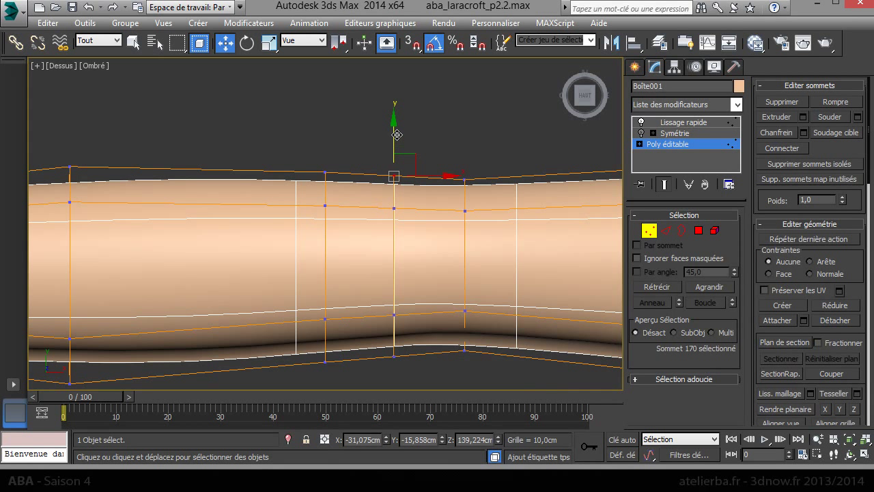
drag(396, 135, 397, 123)
drag(338, 219, 338, 220)
drag(326, 142, 326, 157)
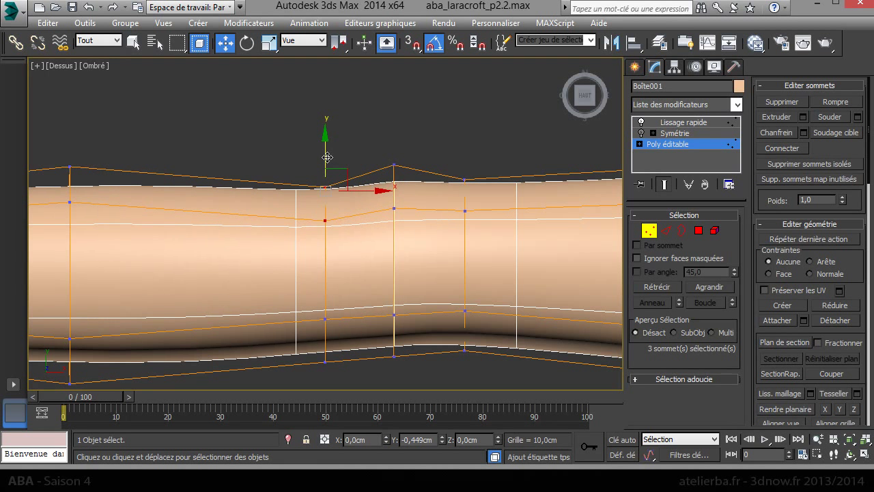
mouse_move(339, 378)
mouse_down()
mouse_move(315, 308)
mouse_move(323, 286)
mouse_up()
drag(400, 372, 382, 326)
drag(391, 295, 393, 284)
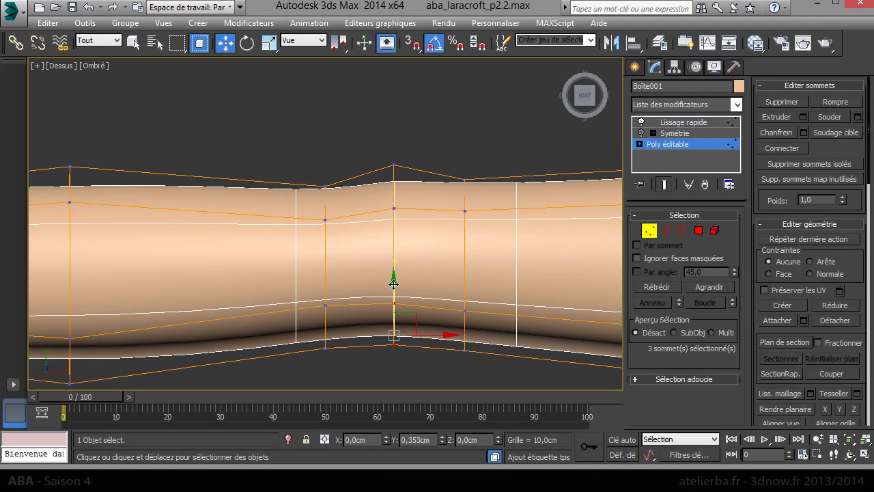
scroll(394, 284, down, 2)
scroll(425, 311, up, 2)
drag(417, 273, 417, 271)
scroll(417, 271, down, 2)
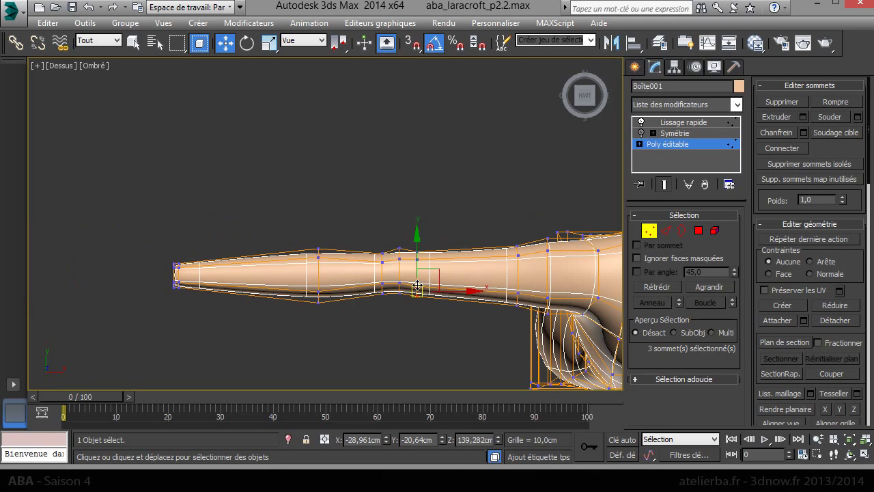
Deselect the vertices, switch to Perspective, and End Isolation to show the full body
click(365, 330)
middle_drag(391, 332, 366, 326)
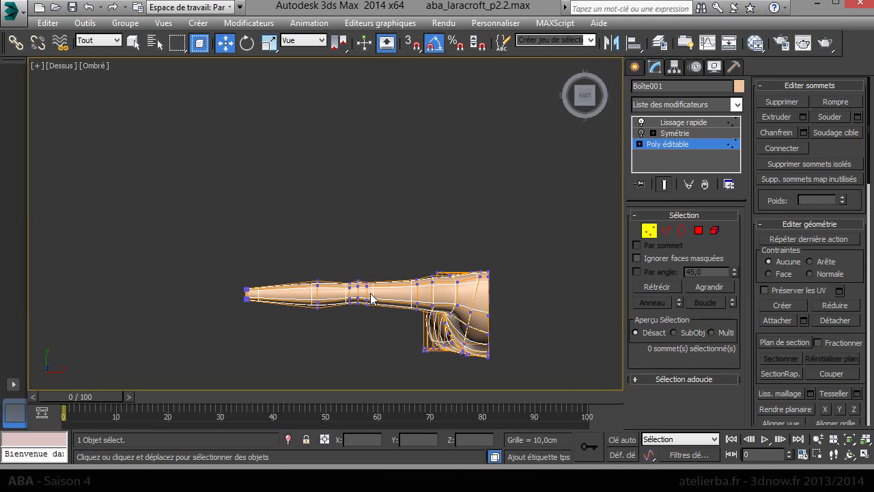
key(p)
key(z)
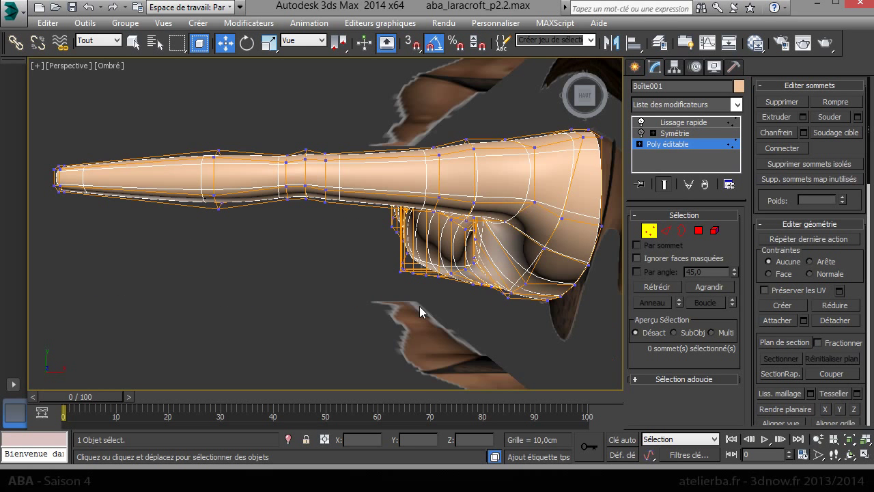
right_click(420, 306)
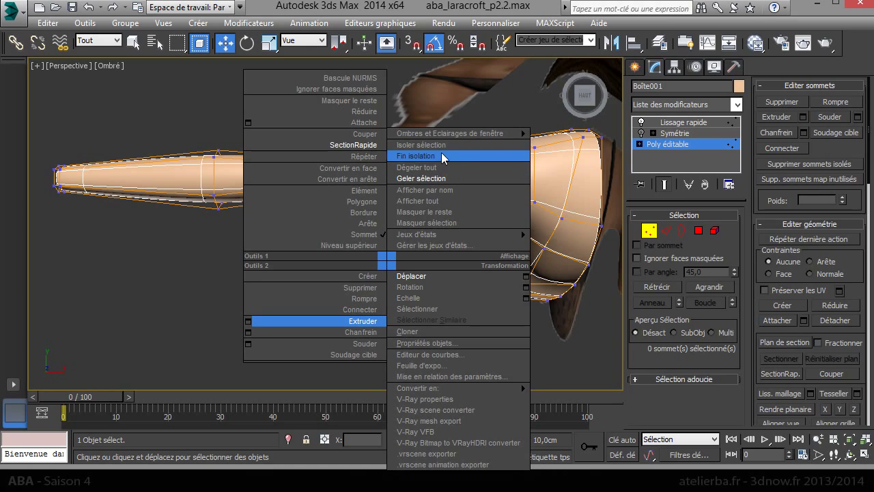
click(442, 157)
mouse_move(444, 221)
middle_down()
mouse_move(425, 293)
mouse_move(410, 311)
middle_up()
click(667, 144)
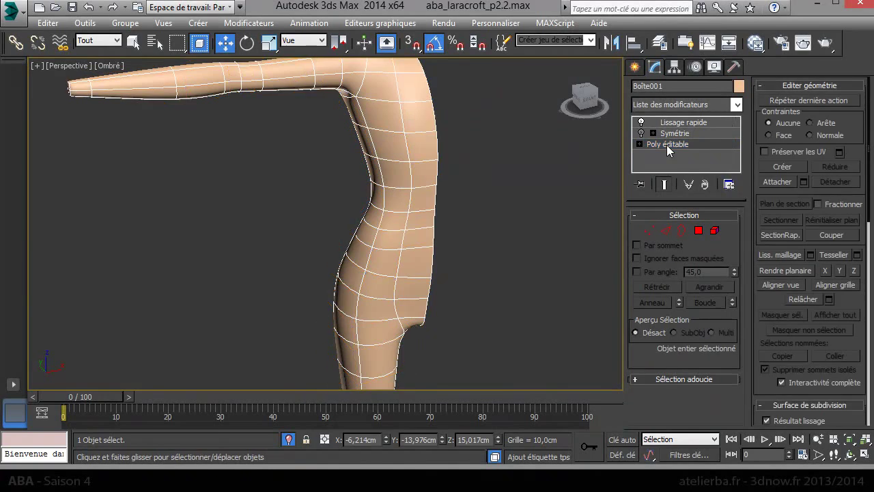
scroll(508, 225, down, 2)
mouse_move(615, 160)
alt+middle_down()
mouse_move(488, 188)
mouse_move(304, 167)
mouse_move(256, 152)
mouse_move(305, 180)
alt+middle_up()
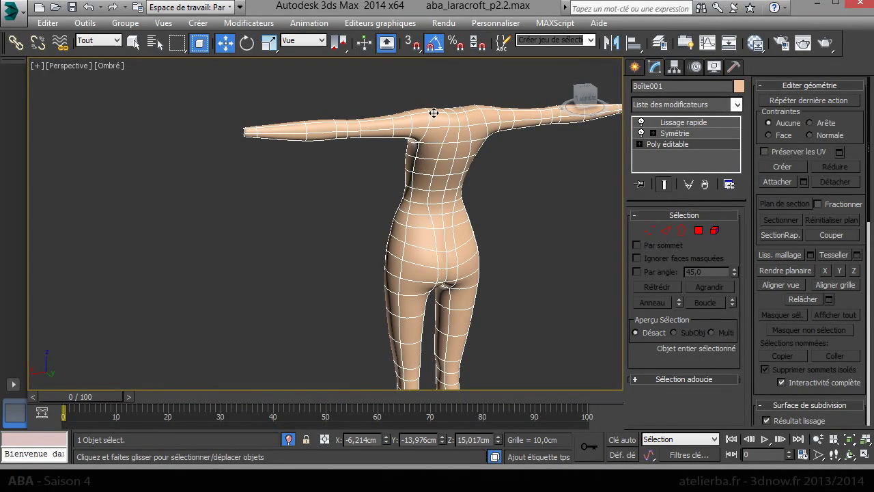
mouse_move(420, 317)
alt+middle_down()
mouse_move(484, 289)
mouse_move(565, 289)
mouse_move(620, 276)
mouse_move(652, 291)
mouse_move(650, 301)
alt+middle_up()
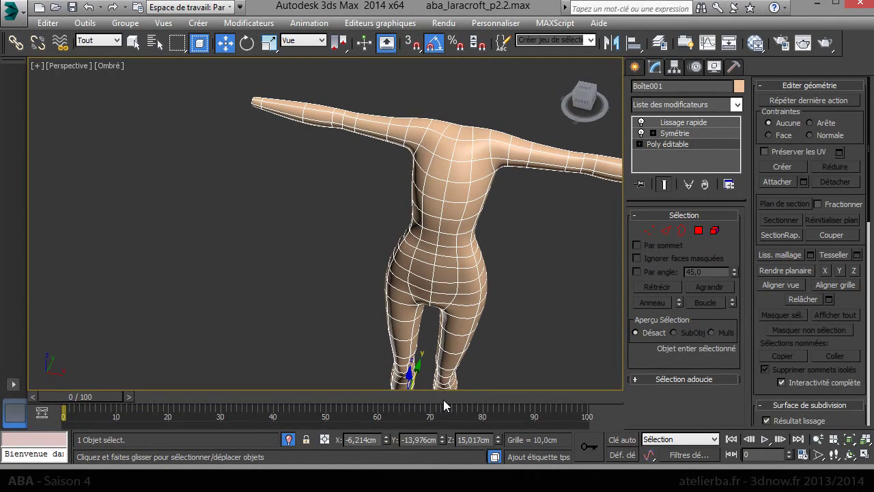
mouse_move(505, 295)
alt+middle_down()
mouse_move(483, 272)
mouse_move(425, 250)
mouse_move(352, 232)
mouse_move(288, 253)
mouse_move(287, 230)
mouse_move(236, 222)
mouse_move(512, 246)
mouse_move(556, 272)
mouse_move(583, 302)
mouse_move(540, 228)
alt+middle_up()
scroll(439, 143, up, 3)
mouse_move(439, 143)
middle_down()
mouse_move(437, 88)
mouse_move(433, 216)
mouse_move(414, 189)
mouse_move(476, 219)
mouse_move(492, 233)
mouse_move(480, 252)
middle_up()
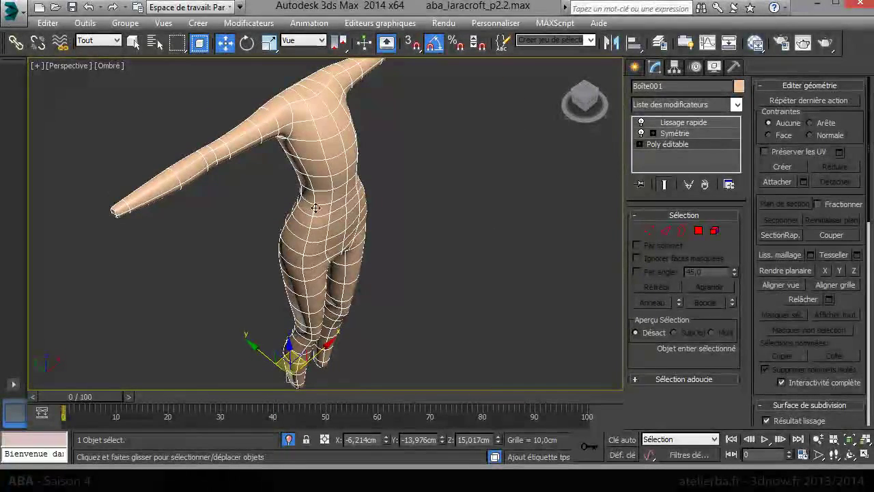
Shift the waist vertices sideways and push the side-of-hip vertices outward along X
click(650, 231)
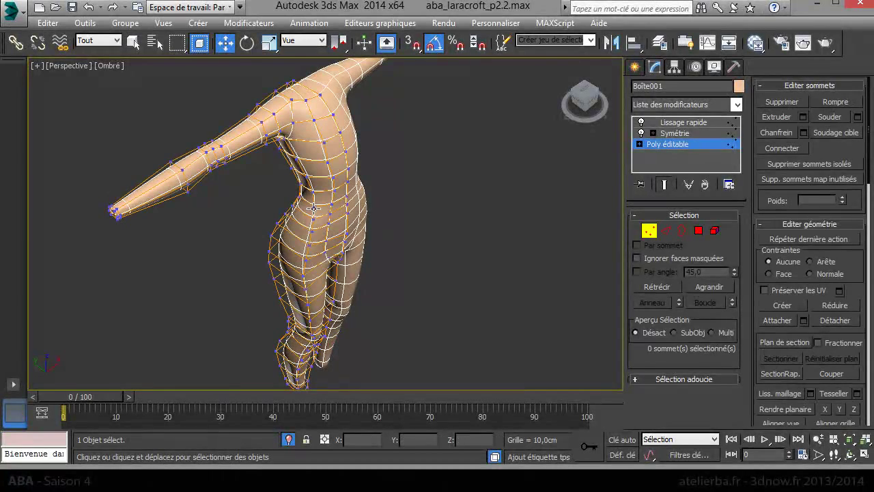
drag(339, 191, 342, 197)
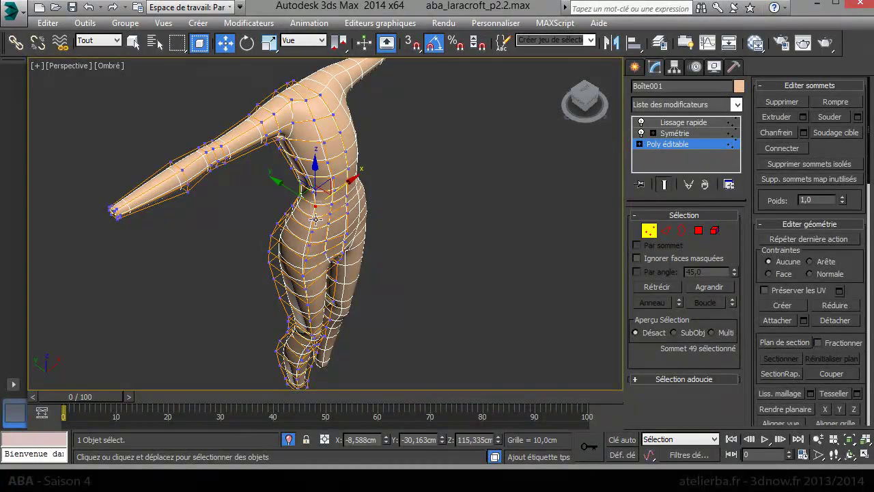
click(385, 215)
mouse_move(385, 222)
alt+middle_down()
mouse_move(323, 172)
mouse_move(331, 238)
mouse_move(295, 269)
alt+middle_up()
scroll(325, 214, up, 5)
click(280, 261)
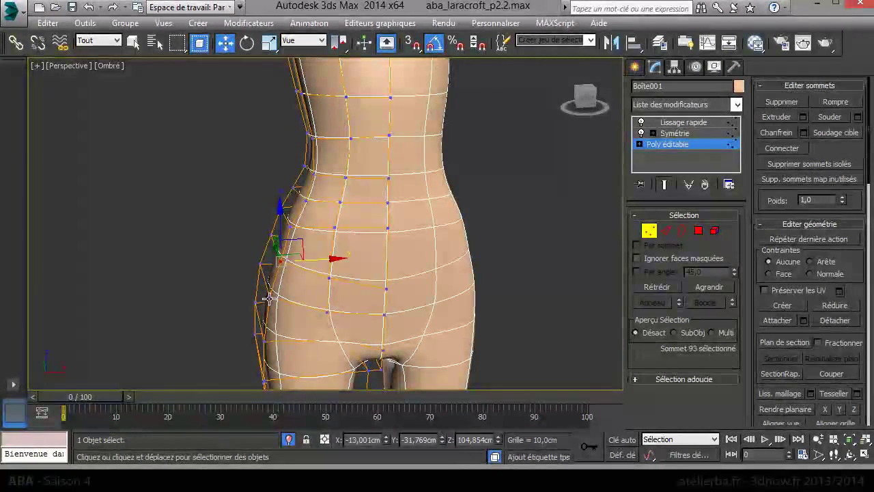
drag(297, 295, 302, 294)
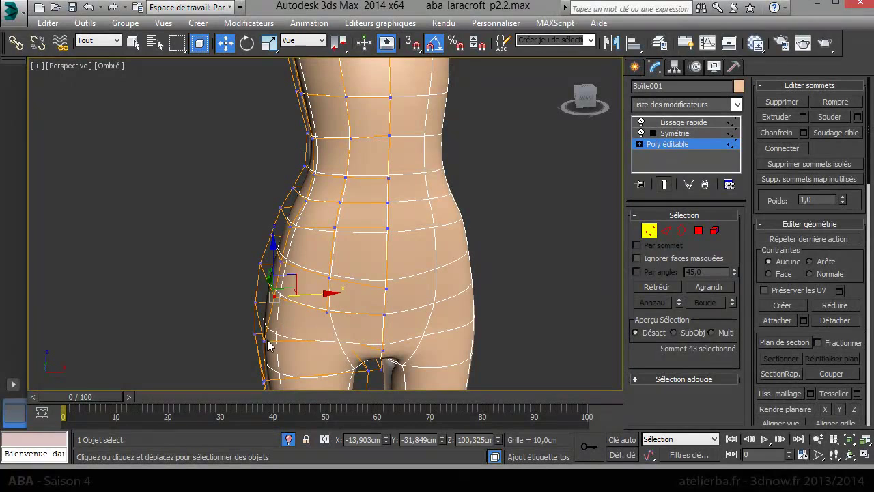
alt+middle_drag(299, 345, 309, 279)
drag(303, 292, 308, 290)
drag(313, 250, 316, 250)
mouse_move(308, 233)
alt+middle_down()
mouse_move(318, 185)
mouse_move(300, 165)
mouse_move(311, 151)
mouse_move(300, 128)
alt+middle_up()
Shift a hip vertex loop sideways and move the crotch vertices to reshape the buttock crease
double_click(302, 134)
drag(321, 133, 327, 134)
mouse_move(331, 140)
alt+middle_down()
mouse_move(425, 232)
mouse_move(435, 257)
alt+middle_up()
scroll(350, 163, up, 3)
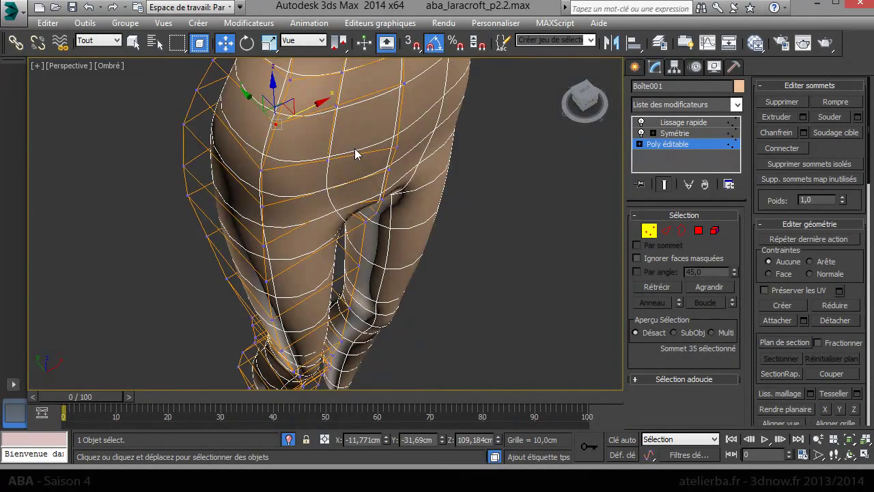
alt+middle_drag(403, 171, 408, 171)
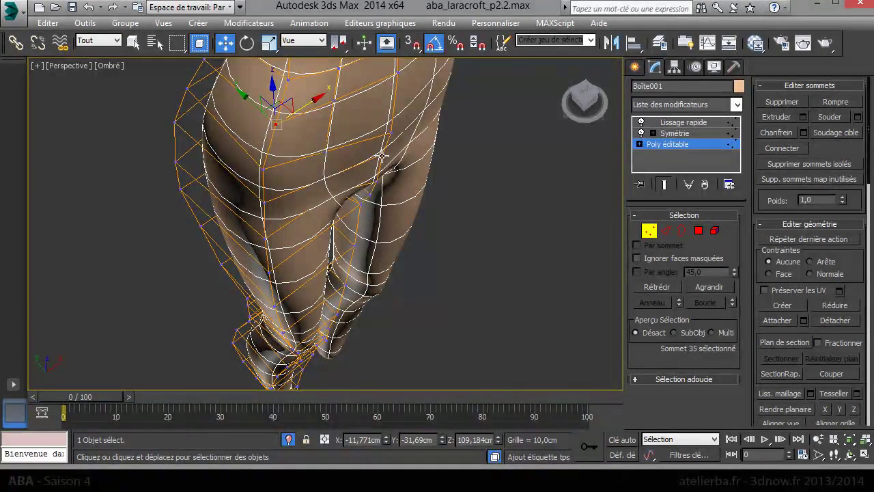
mouse_move(360, 150)
alt+middle_down()
mouse_move(344, 126)
mouse_move(364, 161)
alt+middle_up()
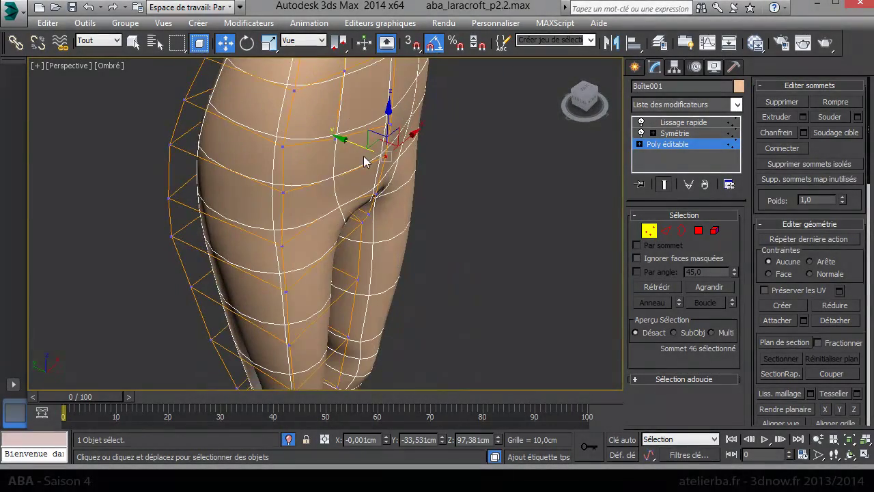
click(332, 182)
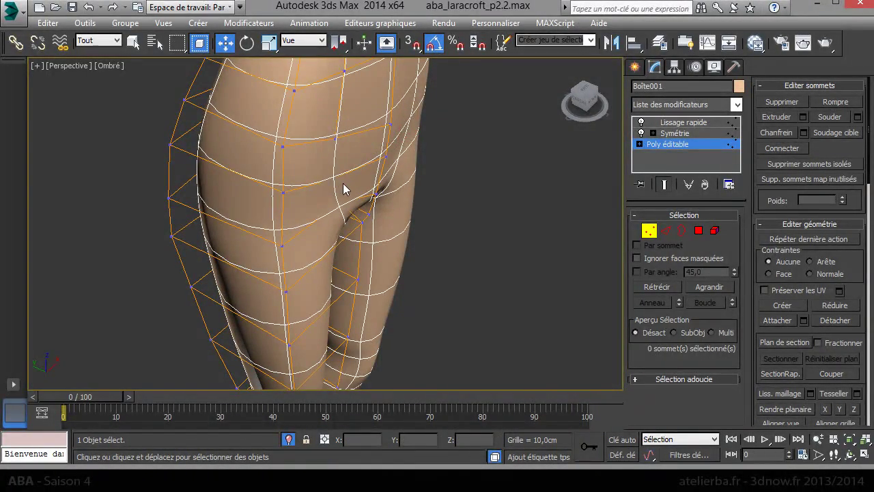
alt+middle_drag(319, 176, 304, 170)
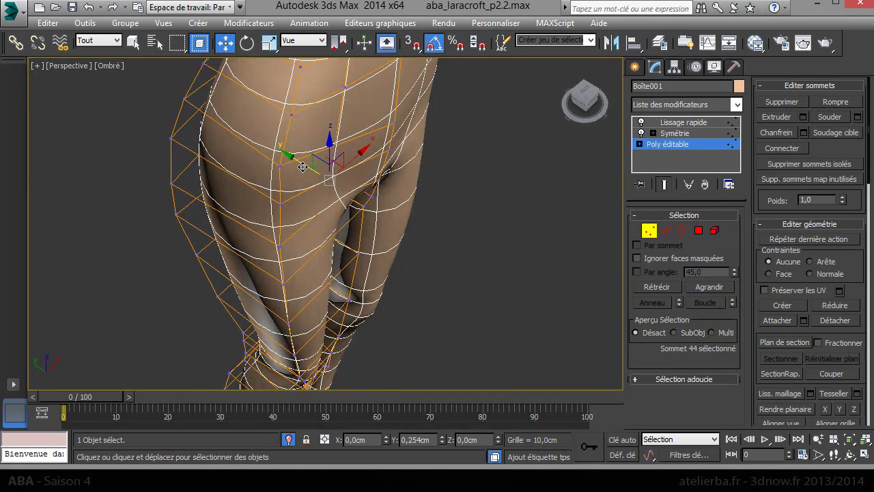
alt+middle_drag(381, 172, 351, 181)
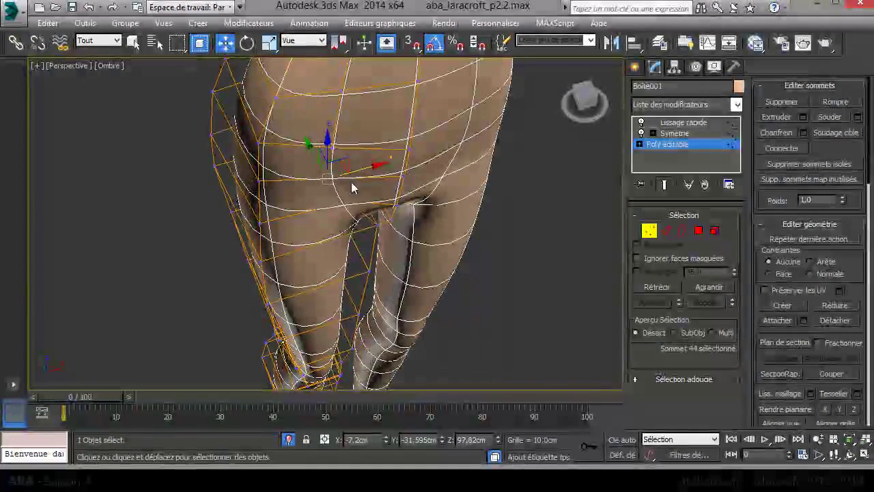
click(377, 234)
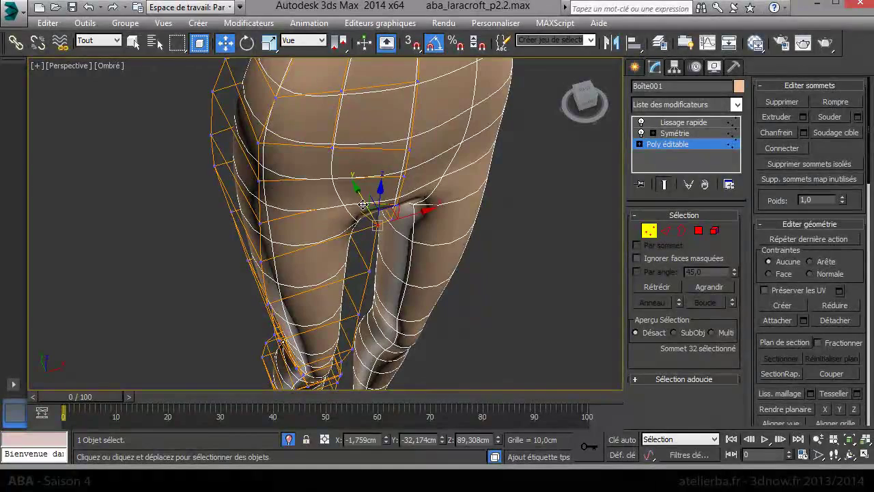
drag(362, 204, 358, 200)
Orbit and zoom out to review the whole body from front, side and three-quarter views
mouse_move(445, 203)
alt+middle_down()
mouse_move(474, 117)
mouse_move(513, 153)
mouse_move(492, 172)
mouse_move(476, 171)
alt+middle_up()
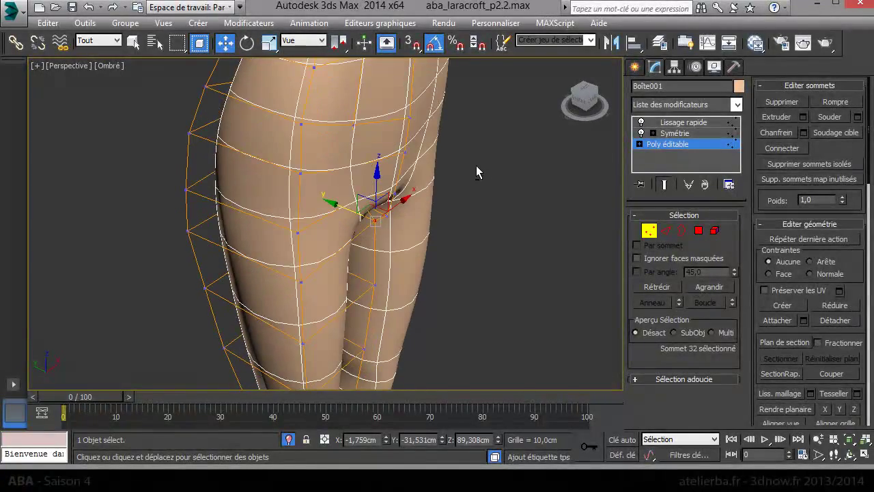
alt+middle_drag(331, 183, 350, 262)
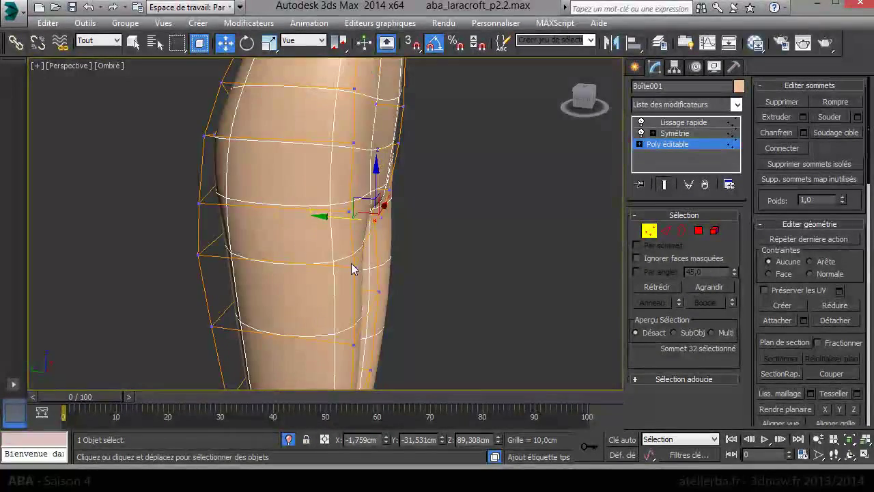
scroll(382, 246, down, 3)
mouse_move(400, 234)
alt+middle_down()
mouse_move(312, 166)
mouse_move(319, 182)
alt+middle_up()
scroll(379, 222, down, 2)
scroll(374, 215, down, 2)
scroll(327, 160, up, 3)
scroll(318, 160, down, 3)
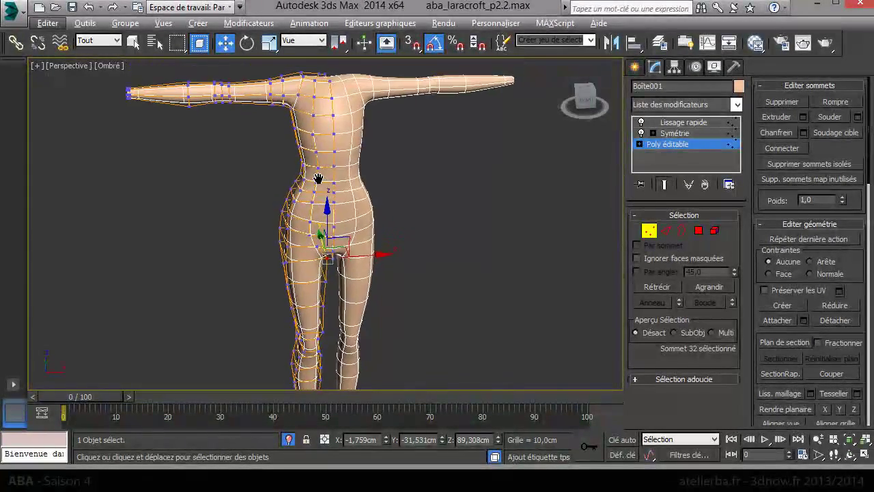
mouse_move(298, 229)
alt+middle_down()
mouse_move(314, 289)
mouse_move(328, 122)
alt+middle_up()
scroll(306, 252, up, 2)
scroll(308, 266, down, 2)
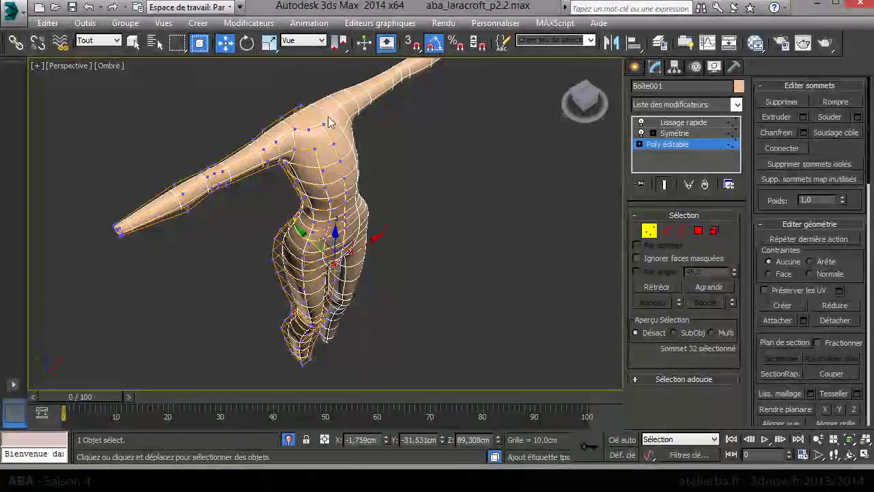